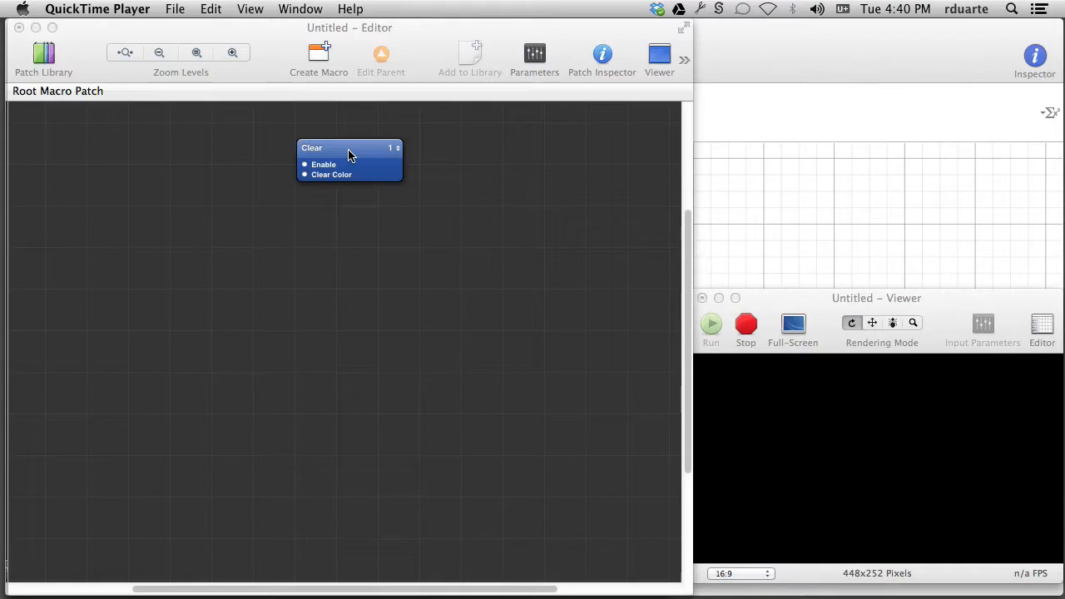
# Add a Circle patch from the patch library and place it below and to the right of the Clear patch.
pyautogui.click(348, 155)
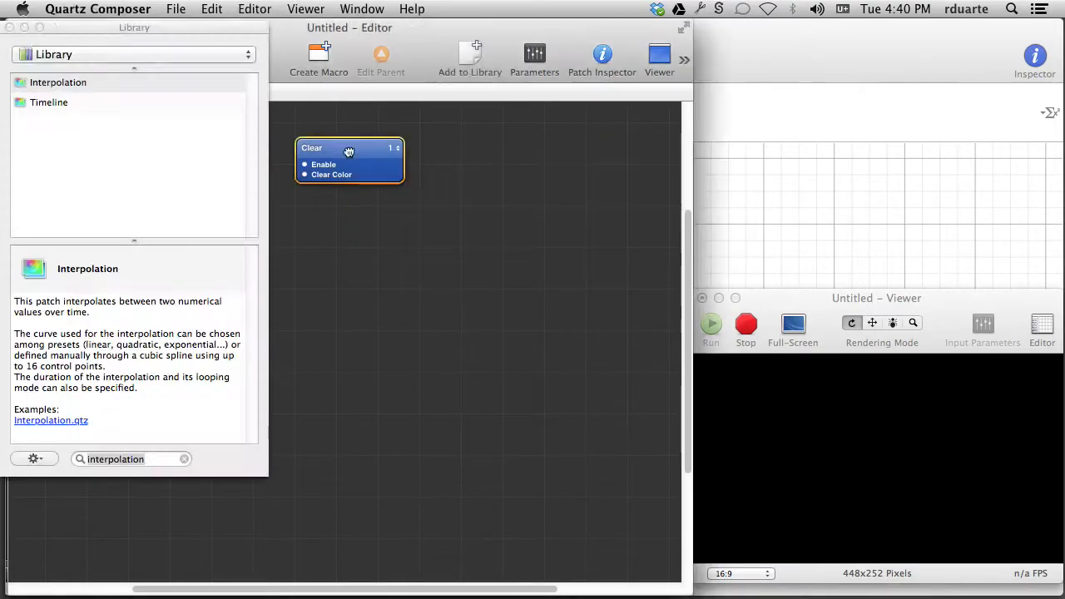
pyautogui.moveTo(358, 150); pyautogui.dragTo(351, 141)
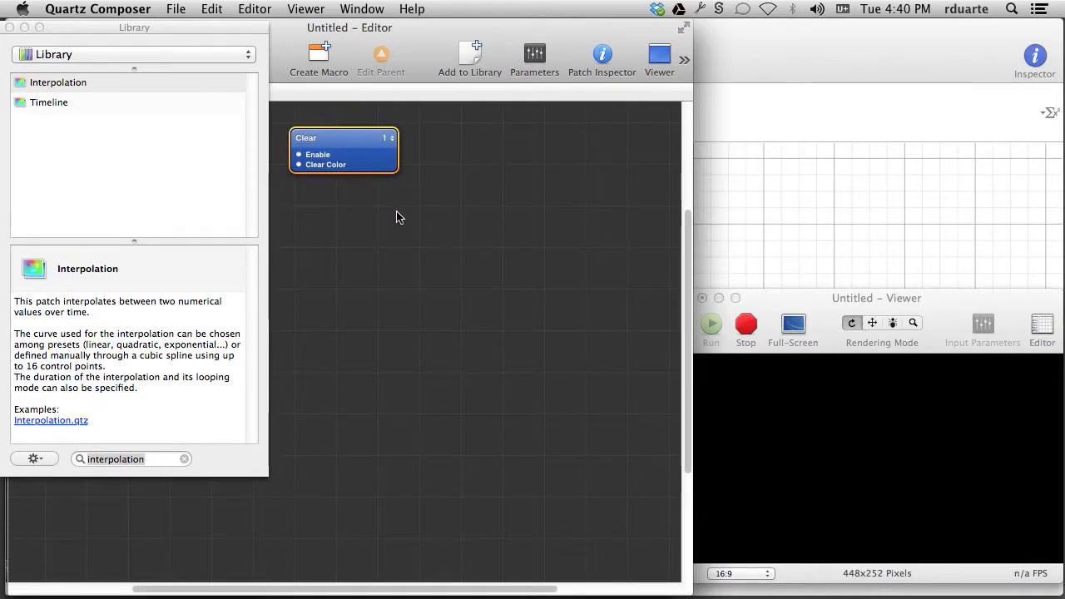
pyautogui.press('super+shift+l')
pyautogui.write('circle')
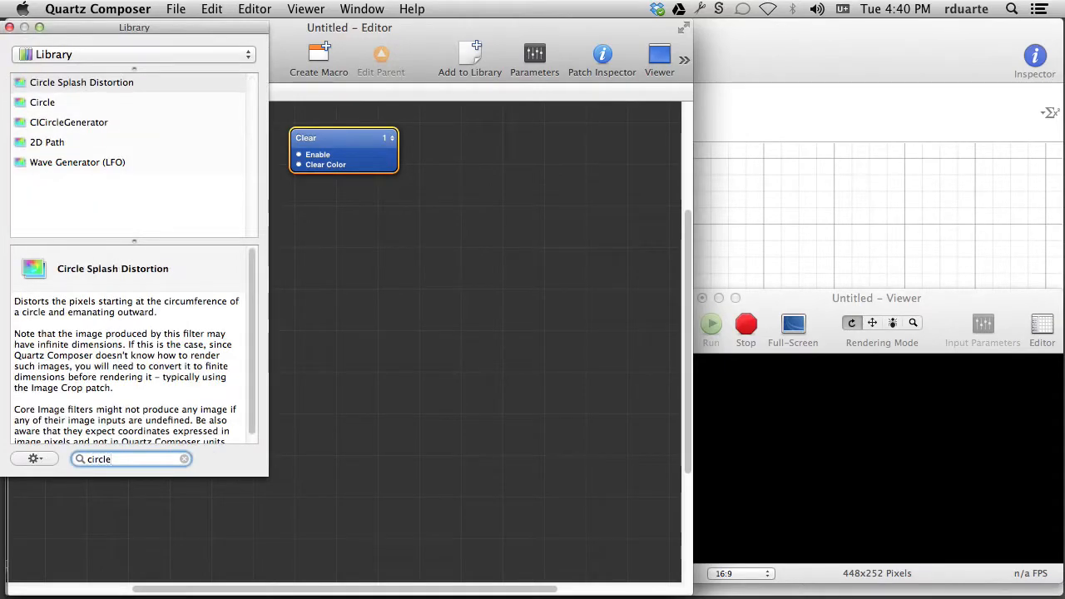
pyautogui.press('Down')
pyautogui.press('Return')
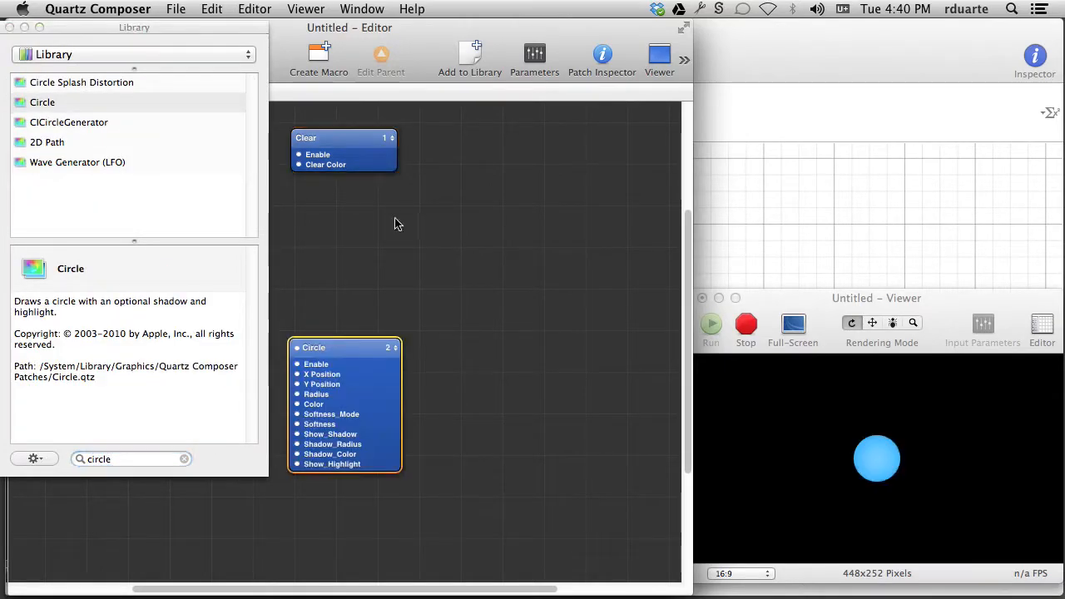
pyautogui.moveTo(335, 350); pyautogui.dragTo(522, 202)
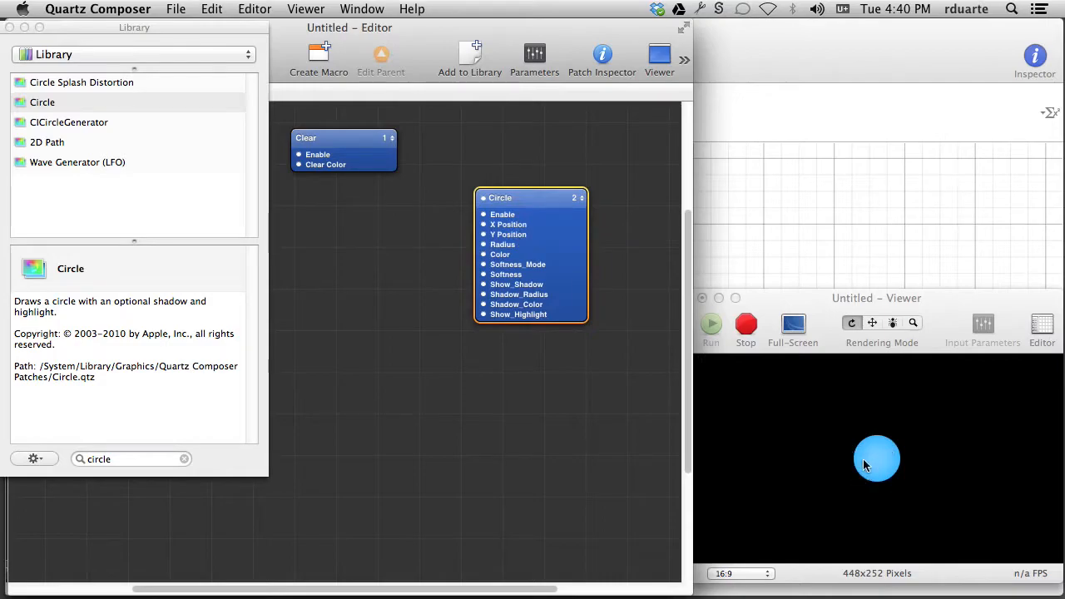
pyautogui.click(435, 243)
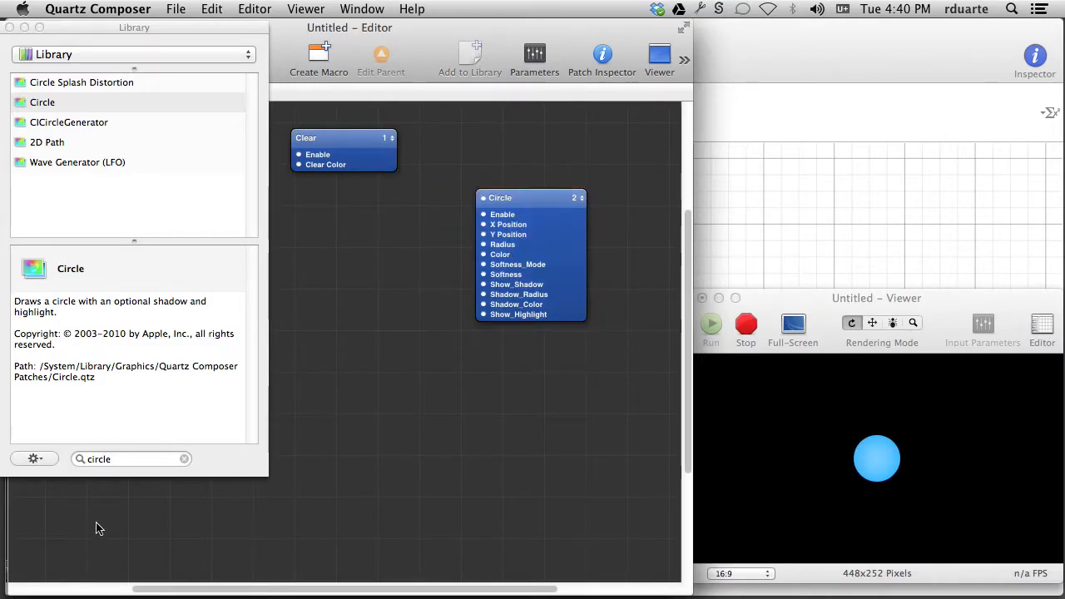
# Show the Circle patch's input parameters and try varying its Y Position.
pyautogui.doubleClick(119, 457)
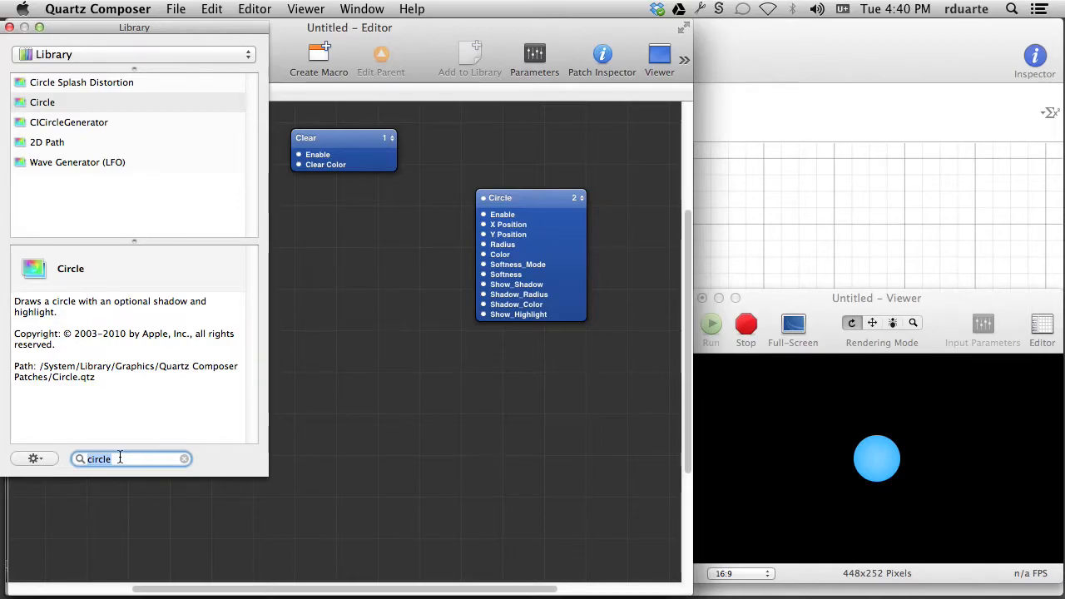
pyautogui.click(494, 281)
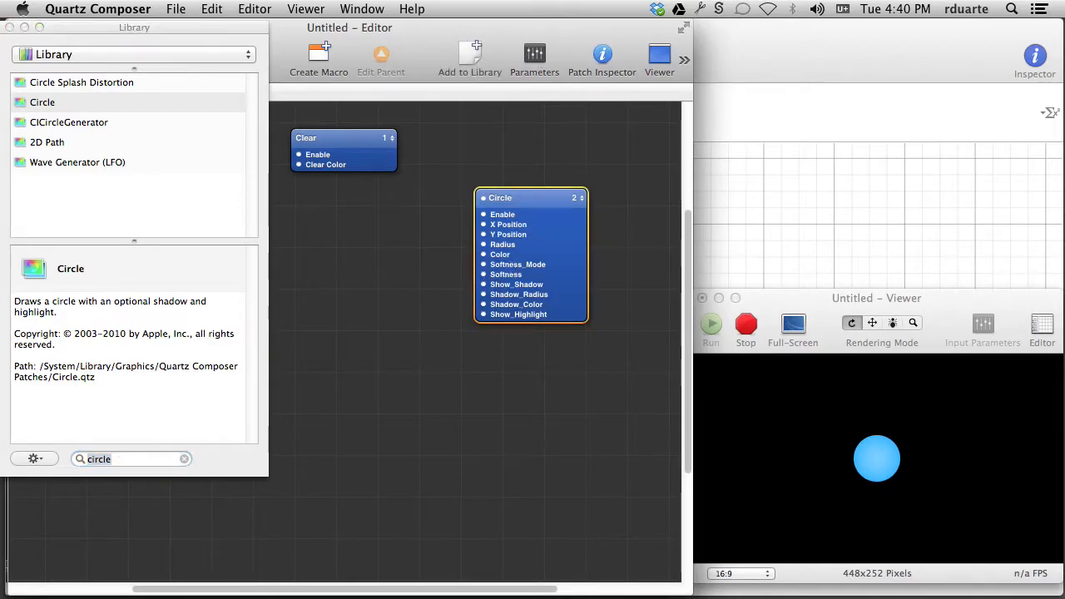
pyautogui.click(535, 55)
pyautogui.moveTo(416, 198); pyautogui.dragTo(376, 188)
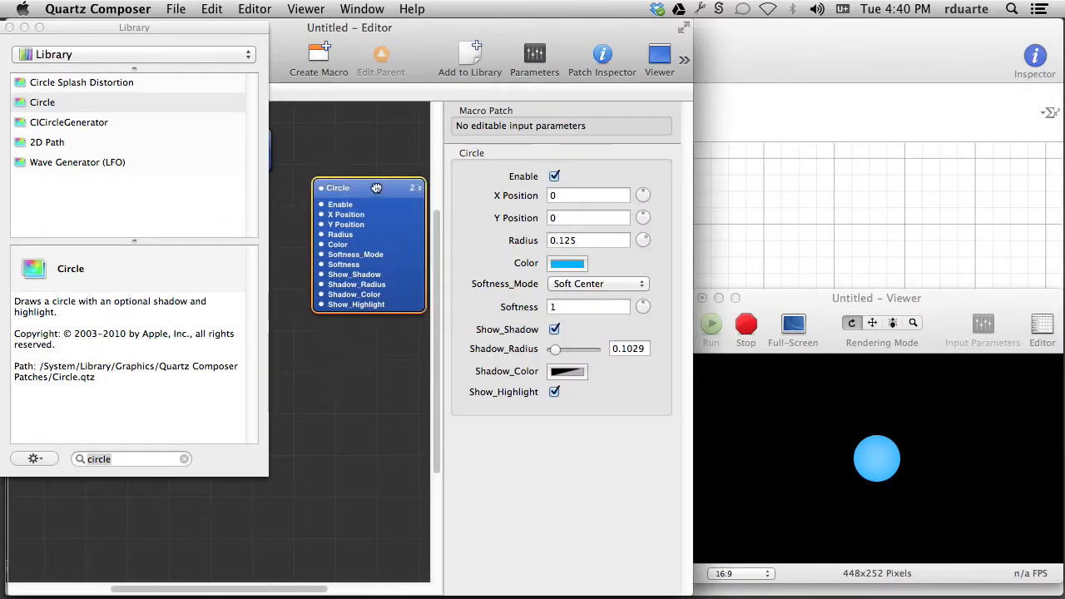
pyautogui.moveTo(639, 216)
pyautogui.mouseDown()
pyautogui.moveTo(653, 217)
pyautogui.moveTo(643, 228)
pyautogui.moveTo(630, 207)
pyautogui.moveTo(652, 240)
pyautogui.moveTo(642, 202)
pyautogui.moveTo(633, 226)
pyautogui.moveTo(653, 221)
pyautogui.moveTo(647, 235)
pyautogui.moveTo(634, 190)
pyautogui.moveTo(665, 219)
pyautogui.moveTo(637, 199)
pyautogui.moveTo(644, 233)
pyautogui.moveTo(641, 205)
pyautogui.moveTo(631, 216)
pyautogui.moveTo(643, 231)
pyautogui.moveTo(644, 202)
pyautogui.moveTo(654, 209)
pyautogui.moveTo(631, 219)
pyautogui.moveTo(642, 229)
pyautogui.mouseUp()
# Set the Viewer's aspect ratio to 4:3 and move the Viewer window clear of the Editor.
pyautogui.click(745, 573)
pyautogui.click(732, 554)
pyautogui.moveTo(847, 294); pyautogui.dragTo(919, 281)
# Set the circle's Y Position to about -0.088 and widen the Editor window up to the Viewer.
pyautogui.moveTo(640, 218); pyautogui.dragTo(632, 198)
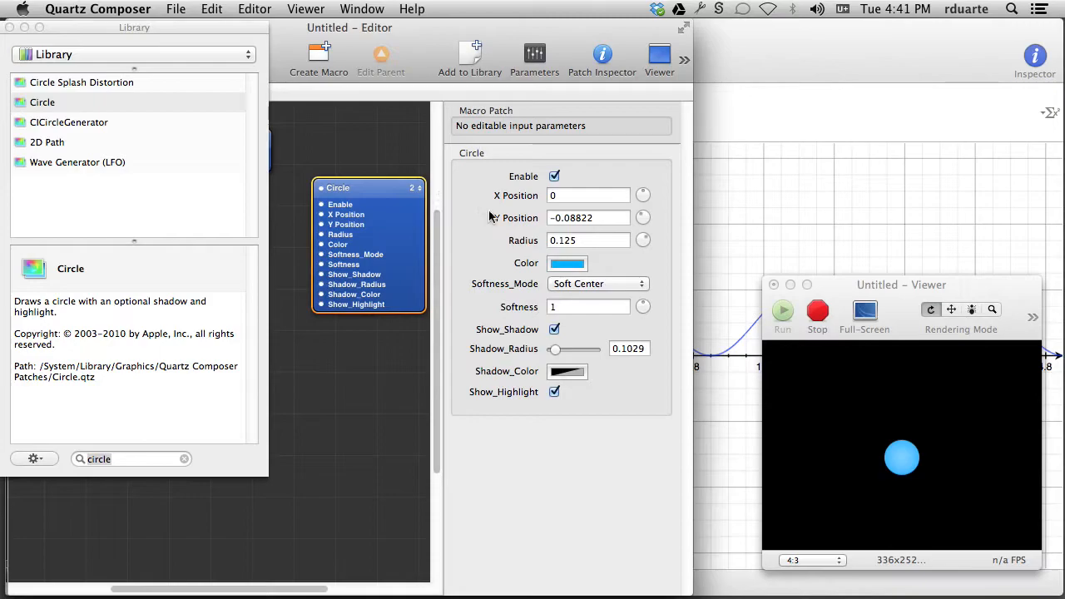
pyautogui.moveTo(691, 218); pyautogui.dragTo(759, 229)
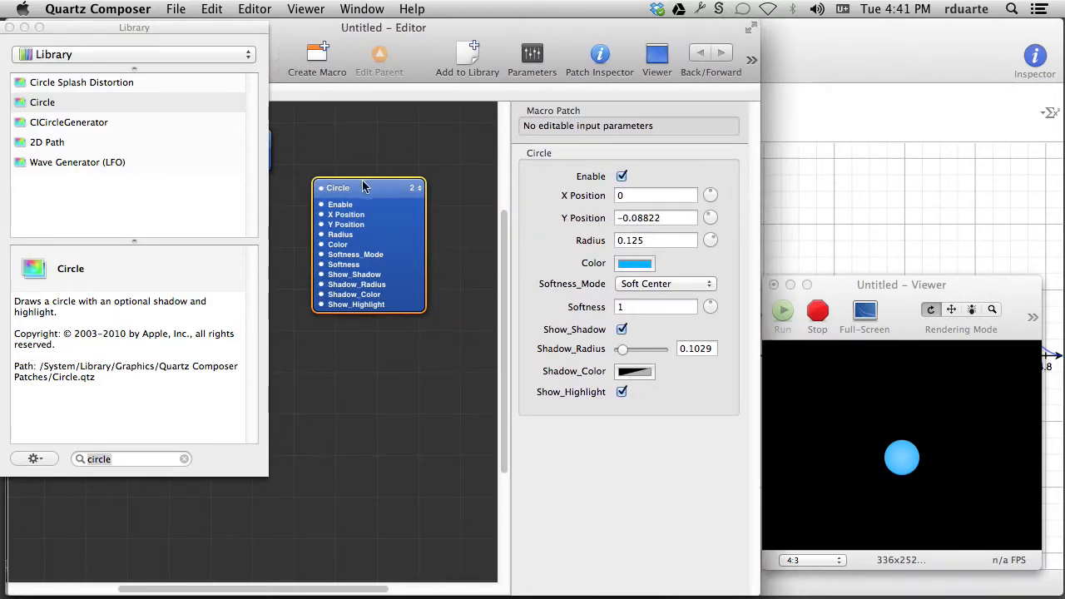
# Hide the input parameters and add an Integrator patch below Clear, to the left of the Circle patch.
pyautogui.click(539, 59)
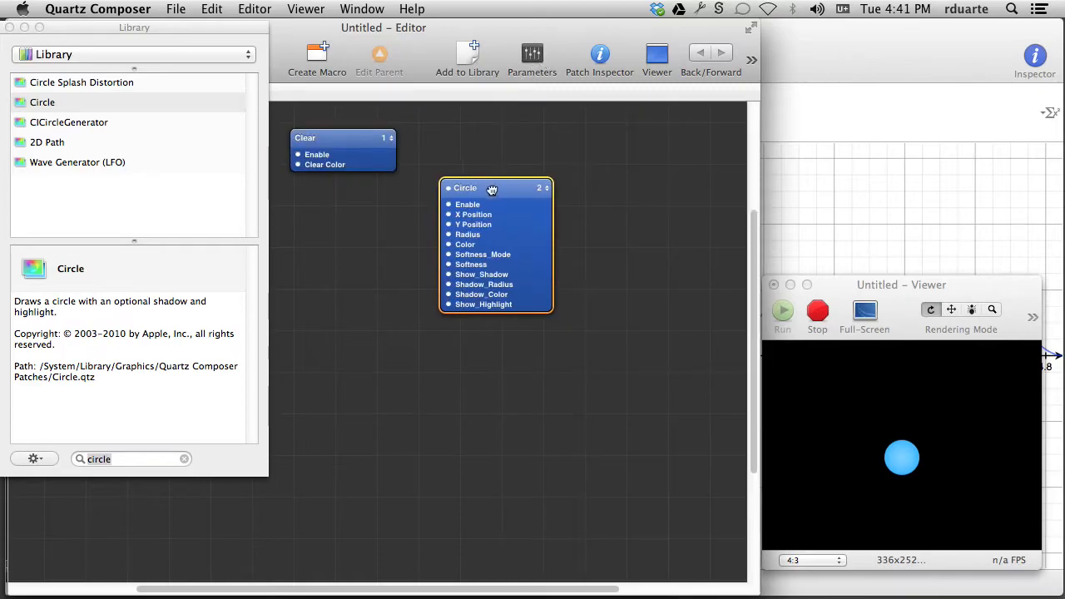
pyautogui.moveTo(488, 187); pyautogui.dragTo(497, 205)
pyautogui.click(133, 458)
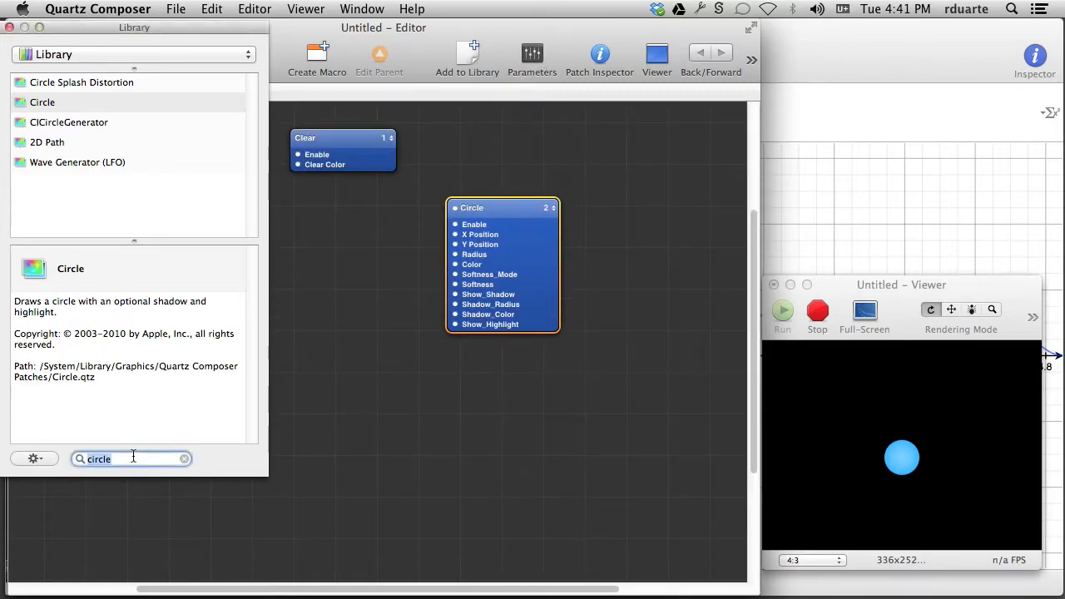
pyautogui.write('integrator')
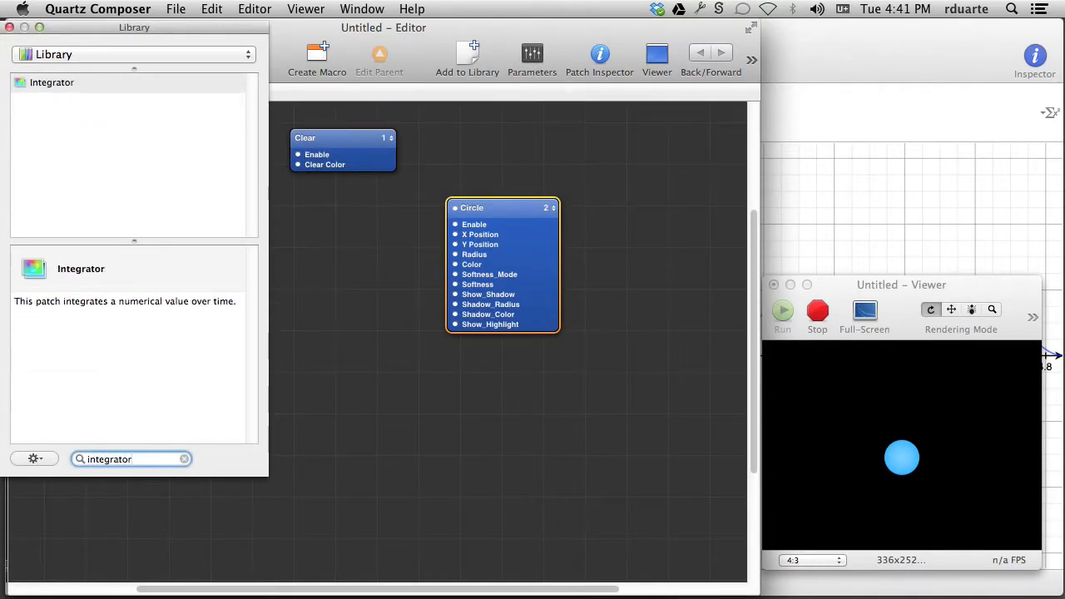
pyautogui.press('Return')
pyautogui.moveTo(375, 365); pyautogui.dragTo(359, 245)
# Add an Interpolation patch and place it directly below the Integrator patch.
pyautogui.click(125, 456)
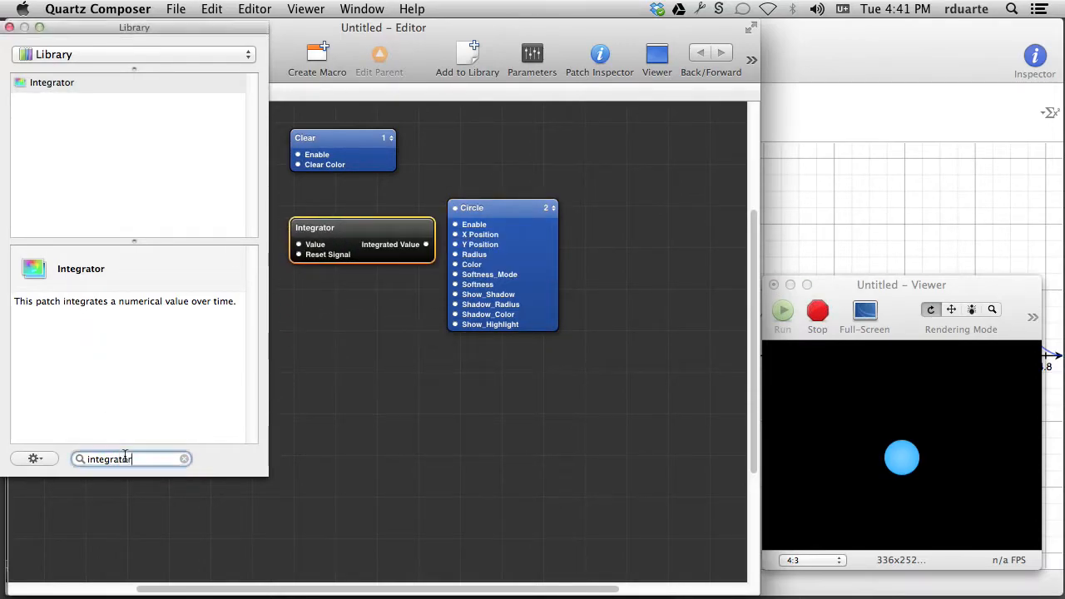
pyautogui.write('interpol')
pyautogui.press('Return')
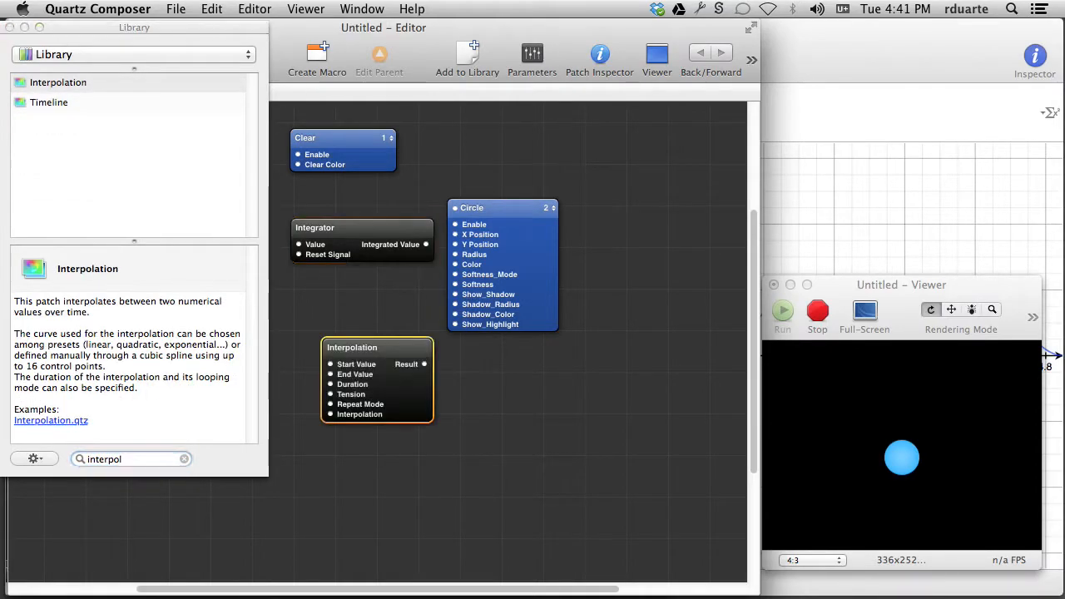
pyautogui.moveTo(393, 349); pyautogui.dragTo(361, 287)
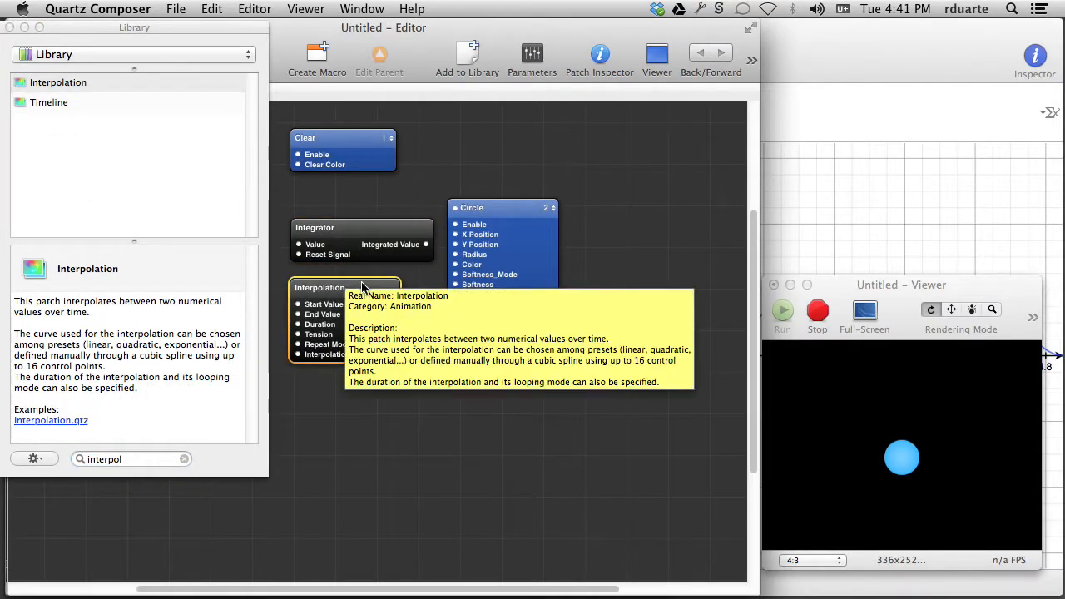
# Add a Wave Generator (LFO) patch and place it directly below the Interpolation patch.
pyautogui.press('super+Return')
pyautogui.write('lfo')
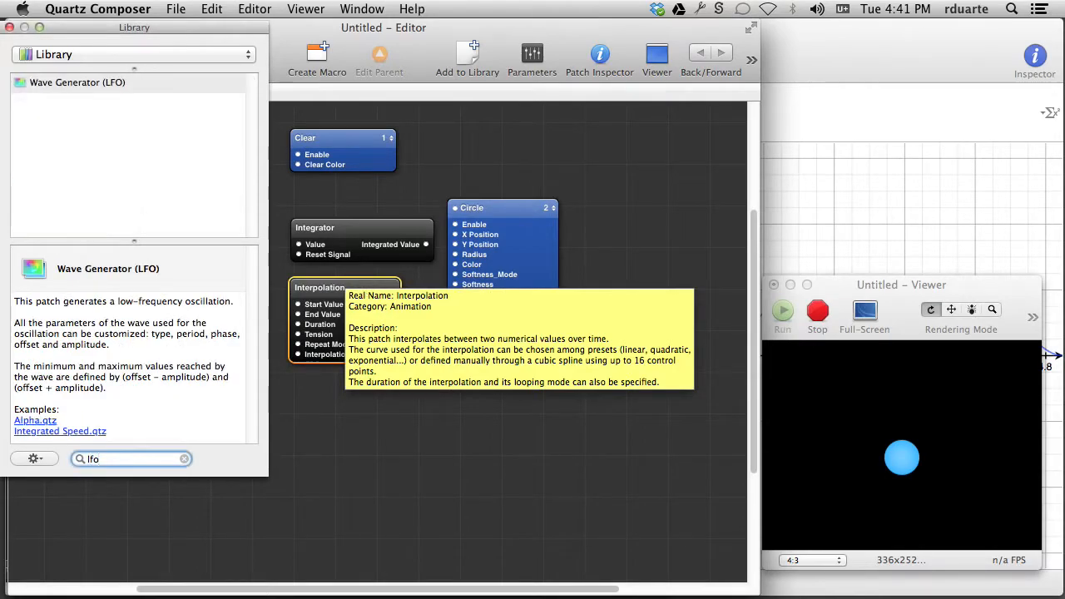
pyautogui.press('Return')
pyautogui.moveTo(386, 350); pyautogui.dragTo(355, 387)
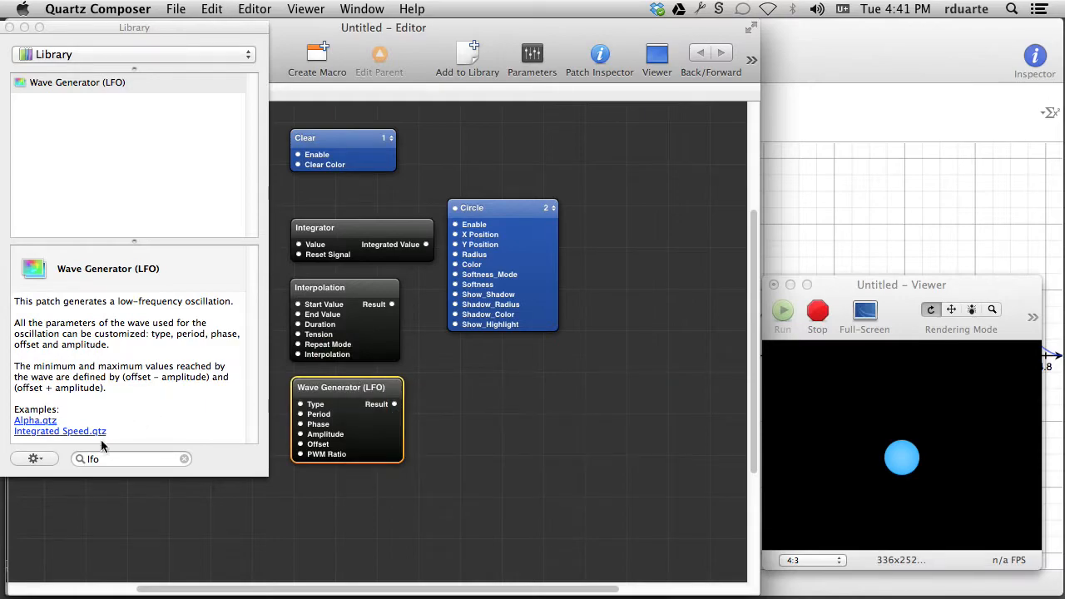
# Add a Timeline patch below the Wave Generator (LFO) and move the Circle patch slightly farther from the Integrator.
pyautogui.click(109, 459)
pyautogui.press('super+a')
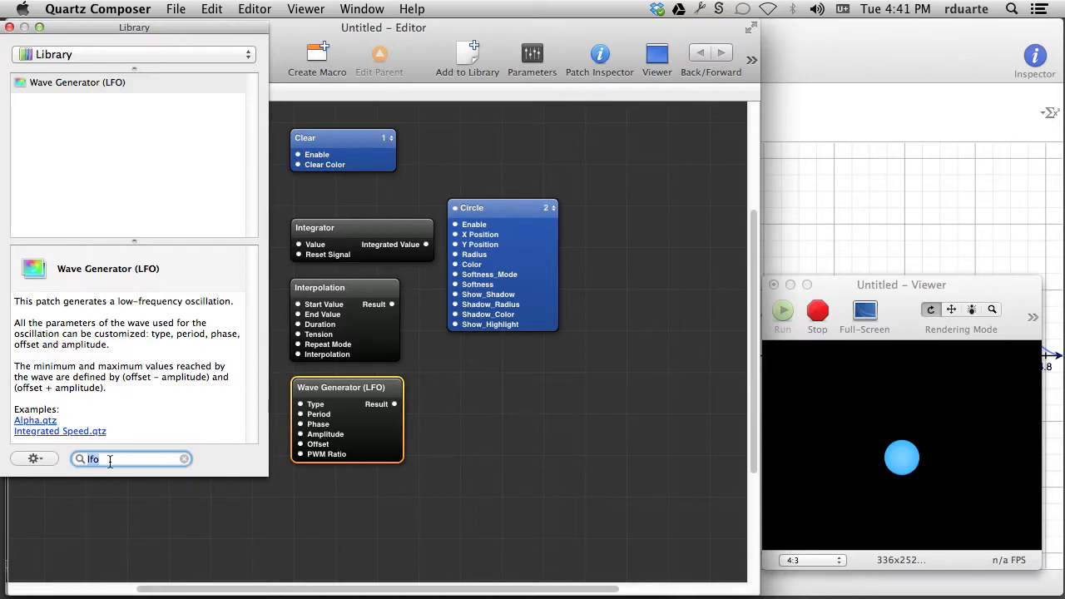
pyautogui.write('timeline')
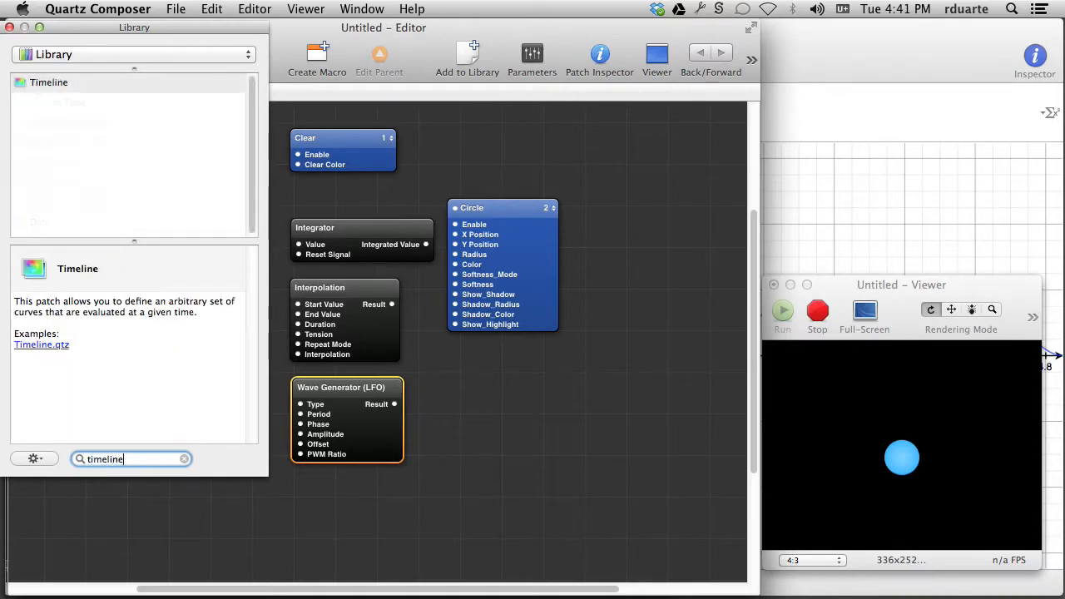
pyautogui.press('Return')
pyautogui.moveTo(389, 356); pyautogui.dragTo(345, 485)
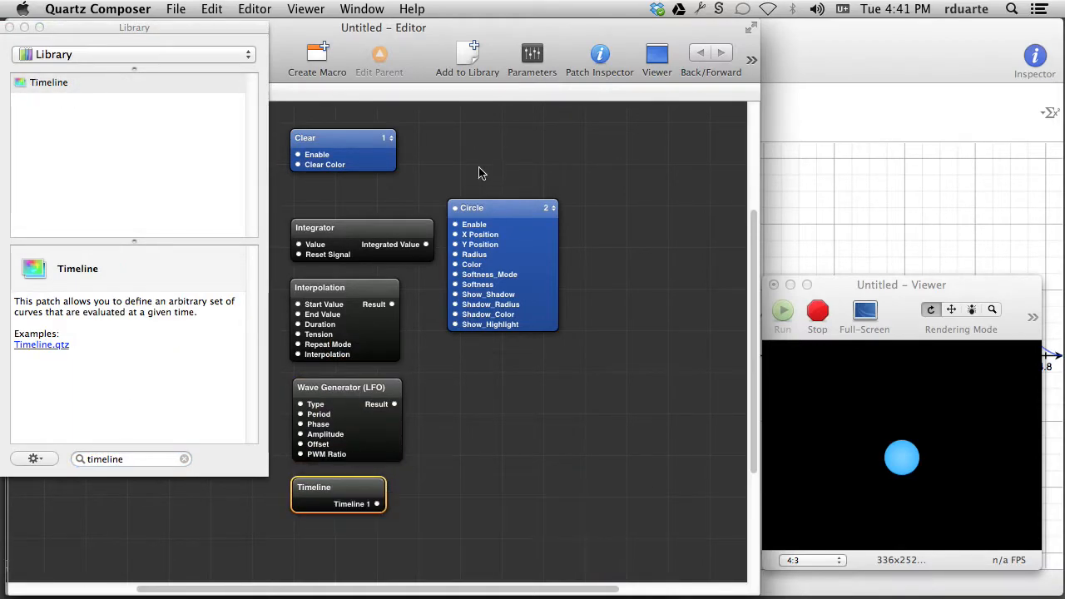
pyautogui.moveTo(490, 217); pyautogui.dragTo(511, 225)
# Show the Integrator's input parameters, close the patch library and set the Integrator's Value to 1.
pyautogui.click(389, 239)
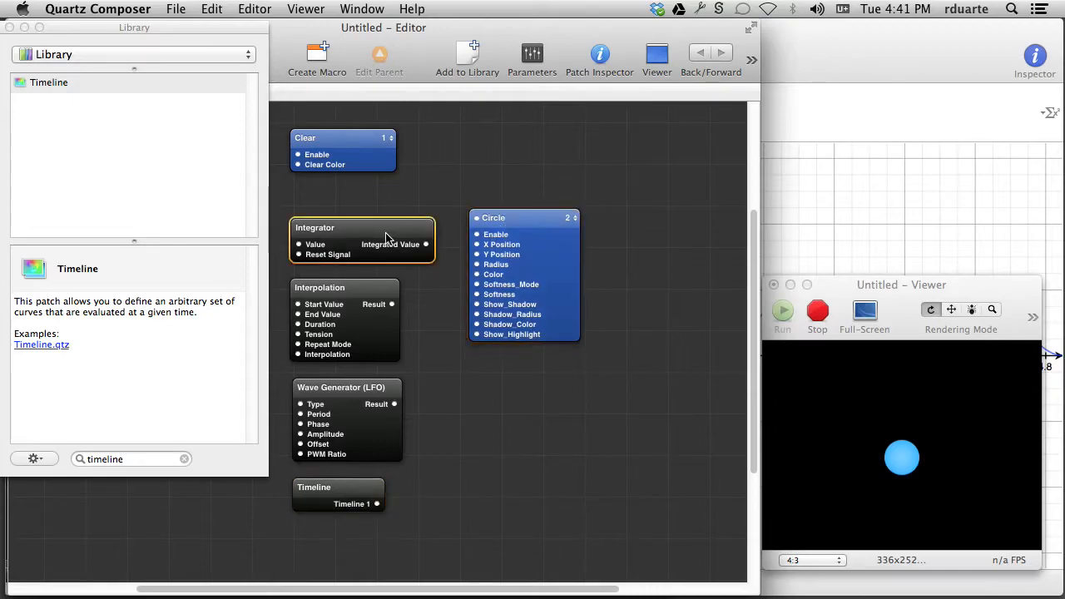
pyautogui.click(532, 55)
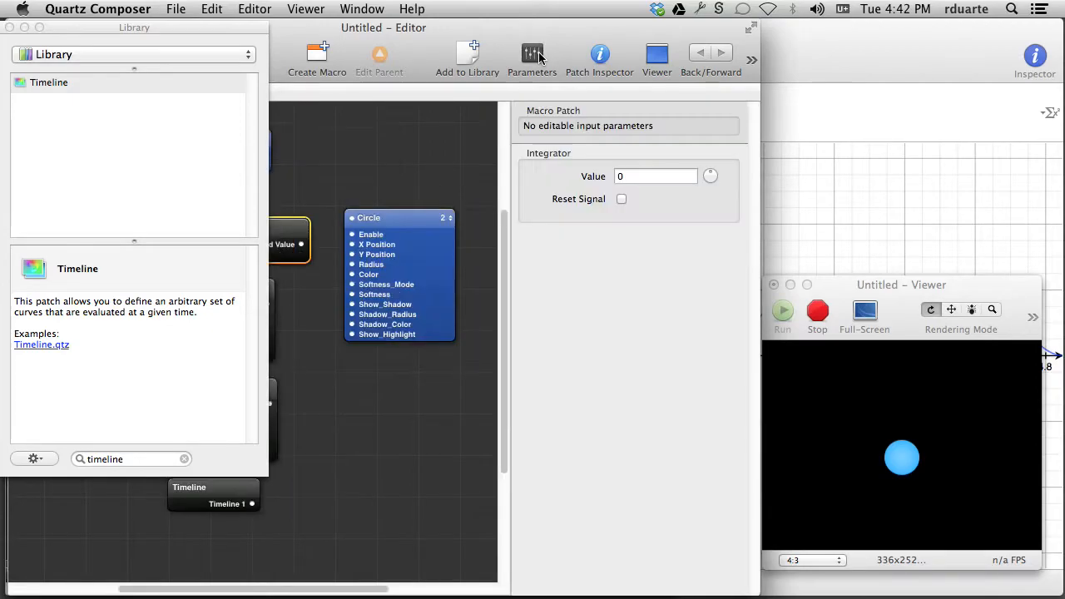
pyautogui.click(8, 27)
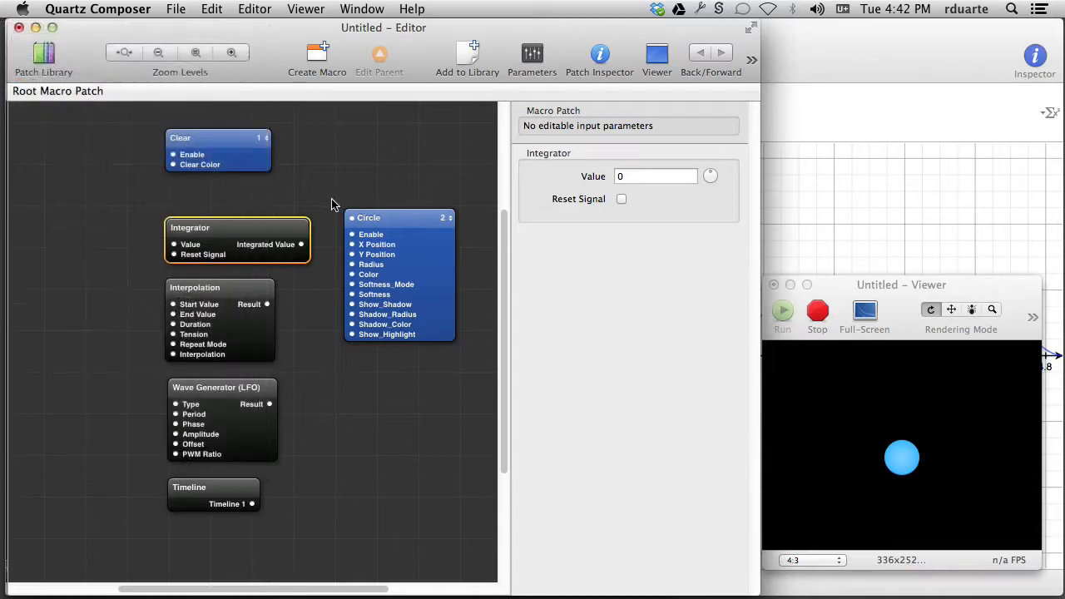
pyautogui.click(630, 177)
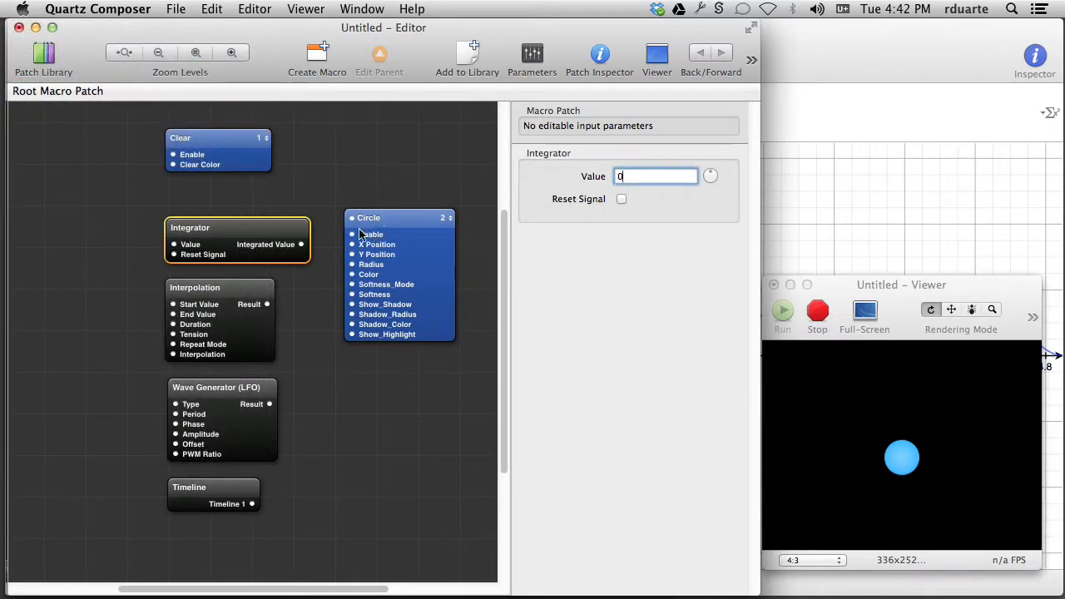
pyautogui.write('1')
# Add an Instructions patch, place it below the Circle patch and close the patch library.
pyautogui.click(446, 369)
pyautogui.press('super+Return')
pyautogui.write('intr')
pyautogui.press('BackSpace')
pyautogui.press('BackSpace')
pyautogui.write('st')
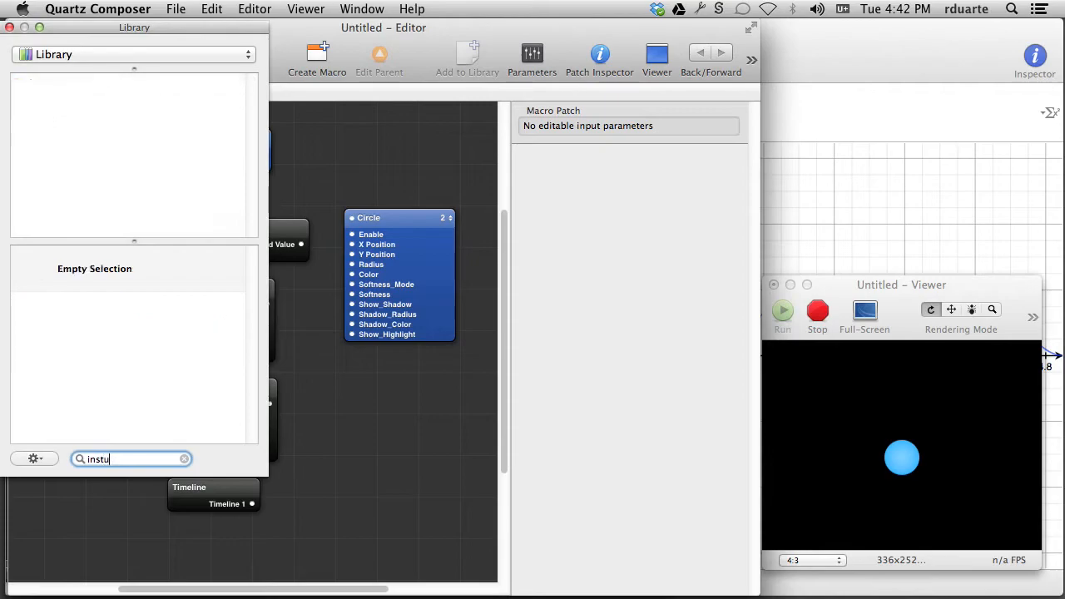
pyautogui.write('r')
pyautogui.press('Return')
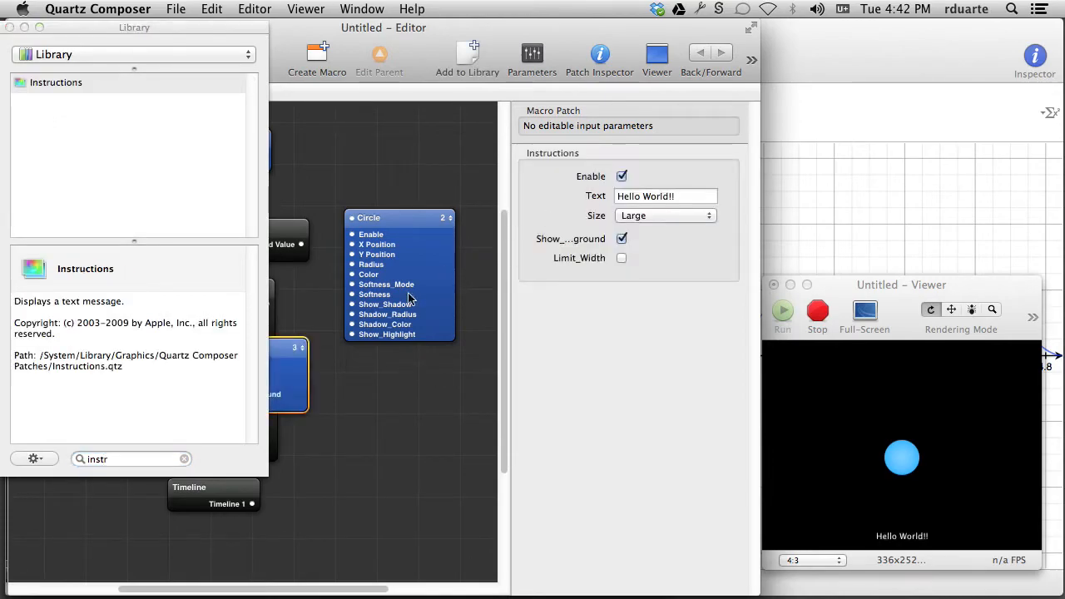
pyautogui.moveTo(291, 348); pyautogui.dragTo(455, 396)
pyautogui.click(194, 351)
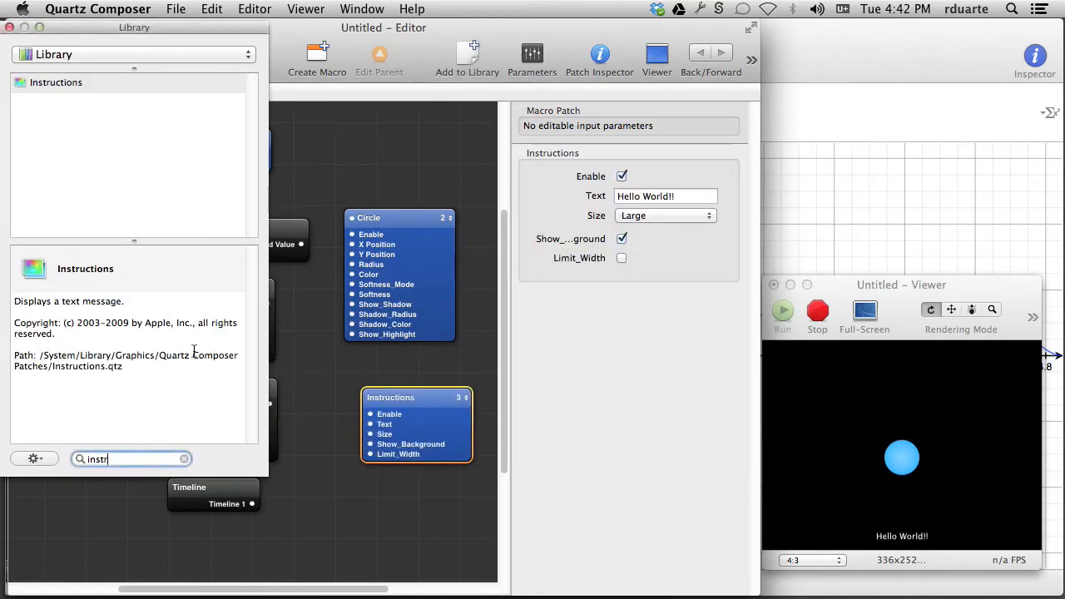
pyautogui.press('super+w')
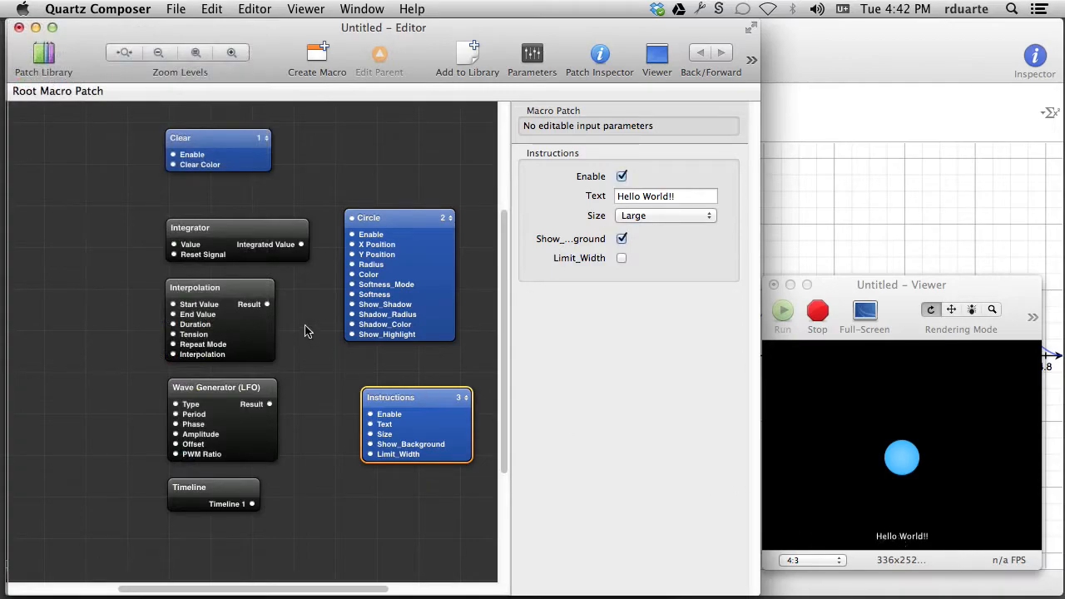
# Enlarge the Viewer to 376x282 pixels and run the composition with the Integrator's Integrated Value connected to the Instructions patch's Text input.
pyautogui.click(1040, 567)
pyautogui.moveTo(1040, 567); pyautogui.dragTo(1056, 588)
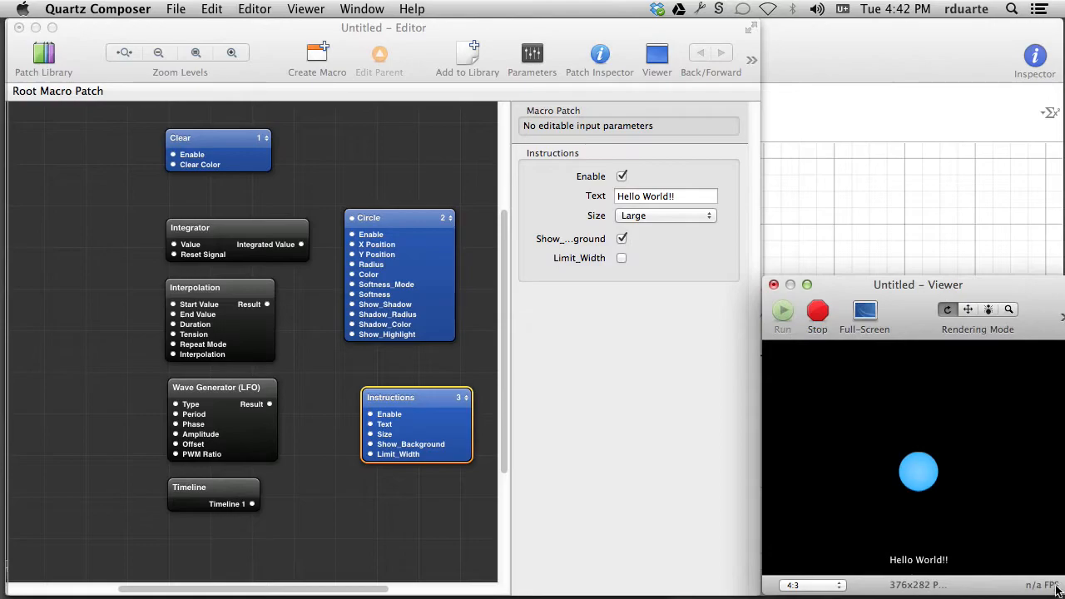
pyautogui.click(282, 394)
pyautogui.moveTo(301, 245); pyautogui.dragTo(372, 427)
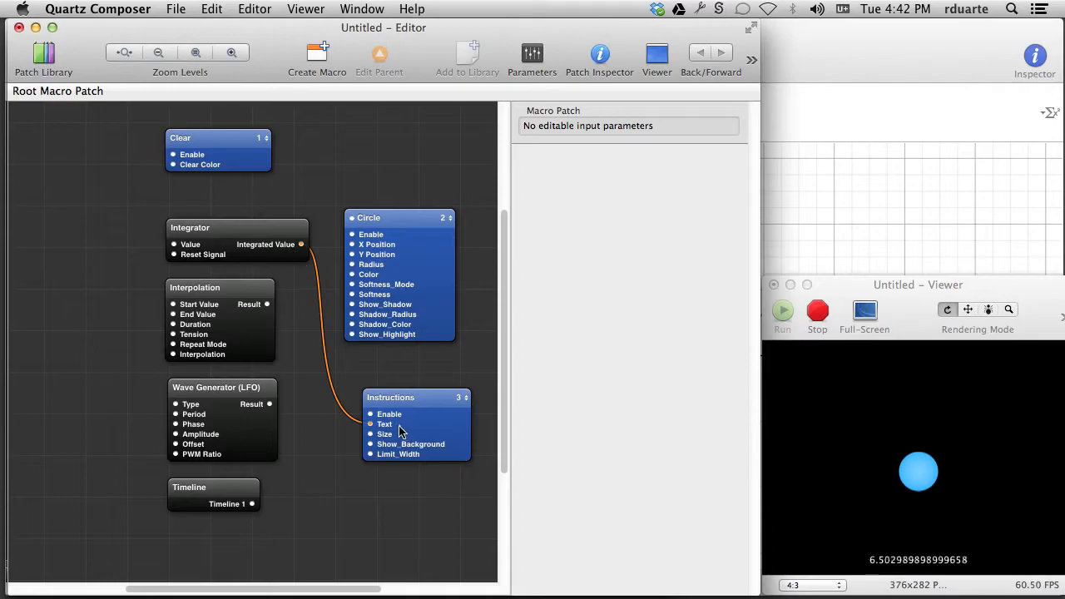
pyautogui.click(784, 310)
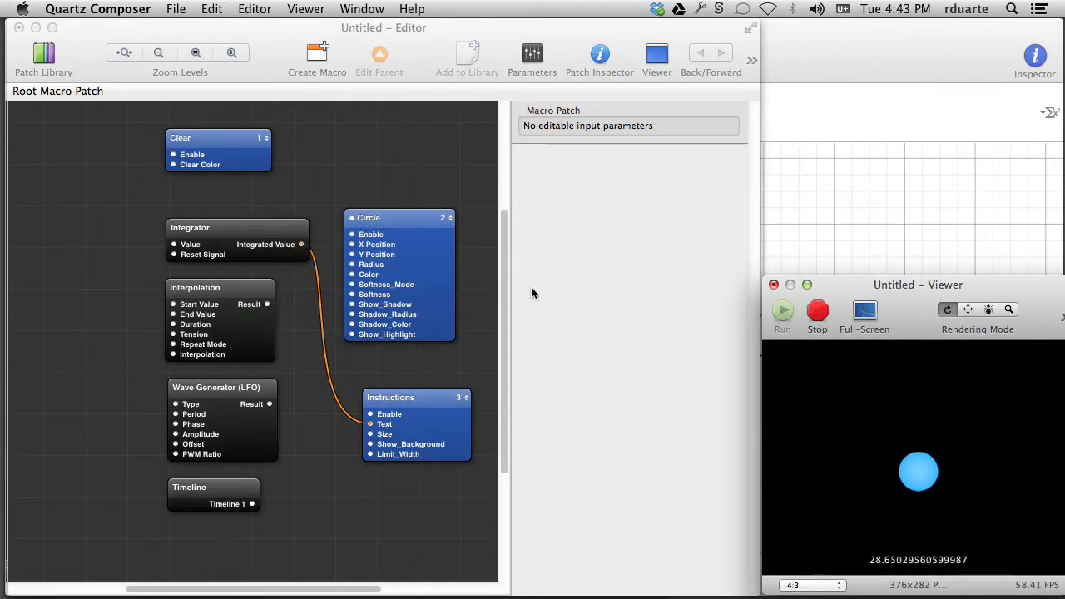
# Stop the composition, connect the Integrator's Integrated Value to the Circle's Y Position and run it again.
pyautogui.click(817, 316)
pyautogui.moveTo(299, 246); pyautogui.dragTo(352, 253)
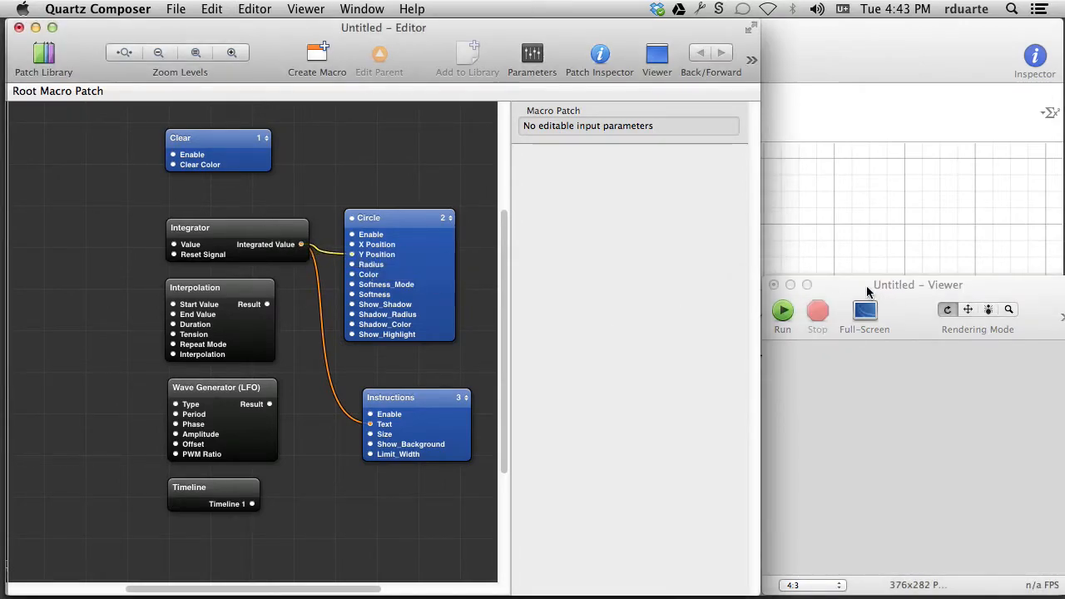
pyautogui.click(786, 310)
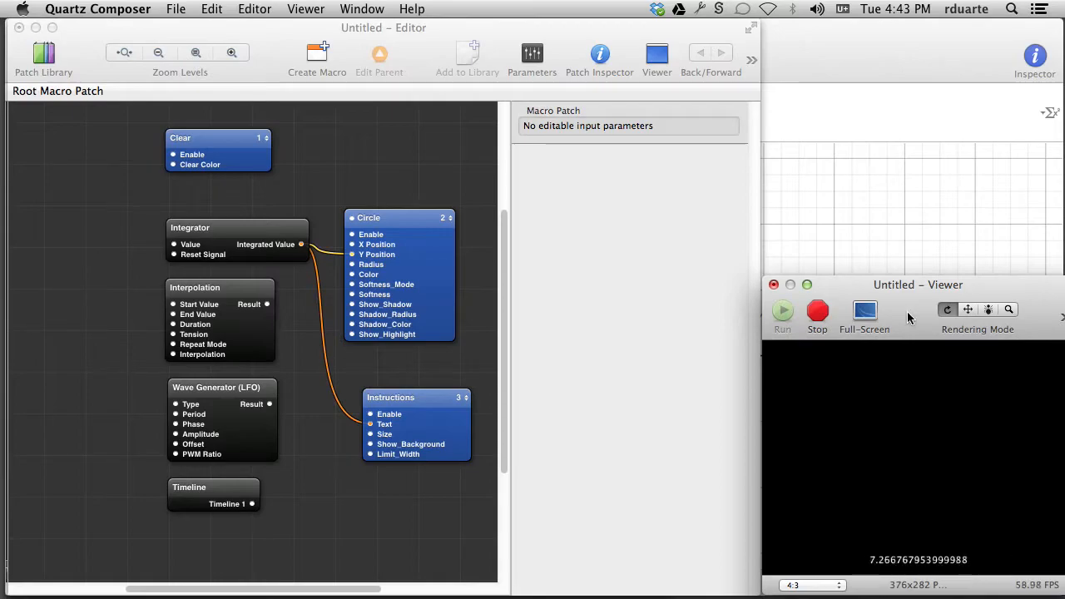
# Select the Integrator patch, stop the composition and run it again from the start.
pyautogui.click(286, 253)
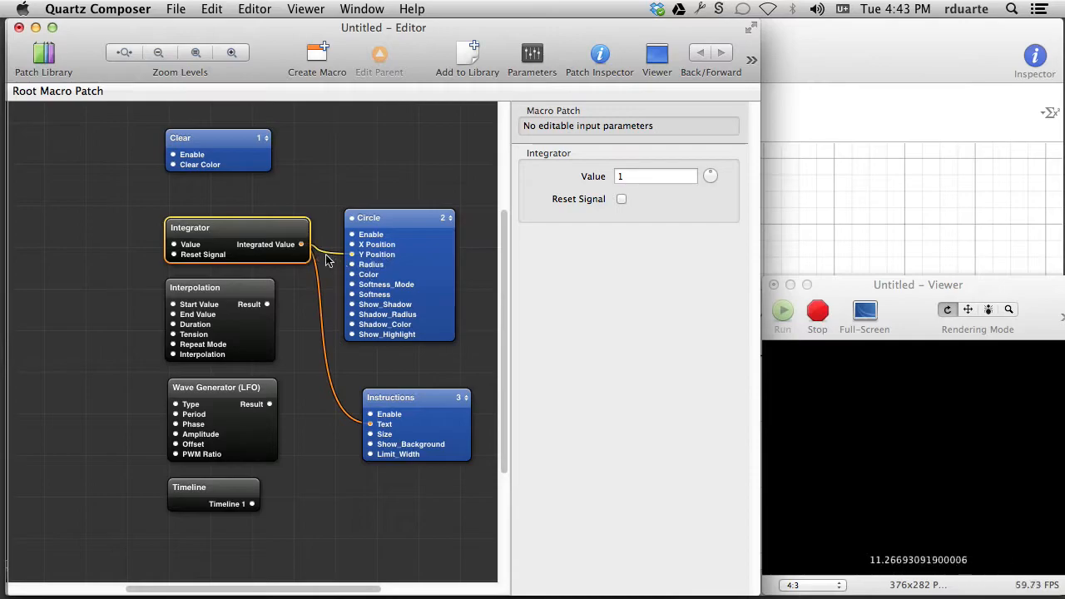
pyautogui.click(818, 311)
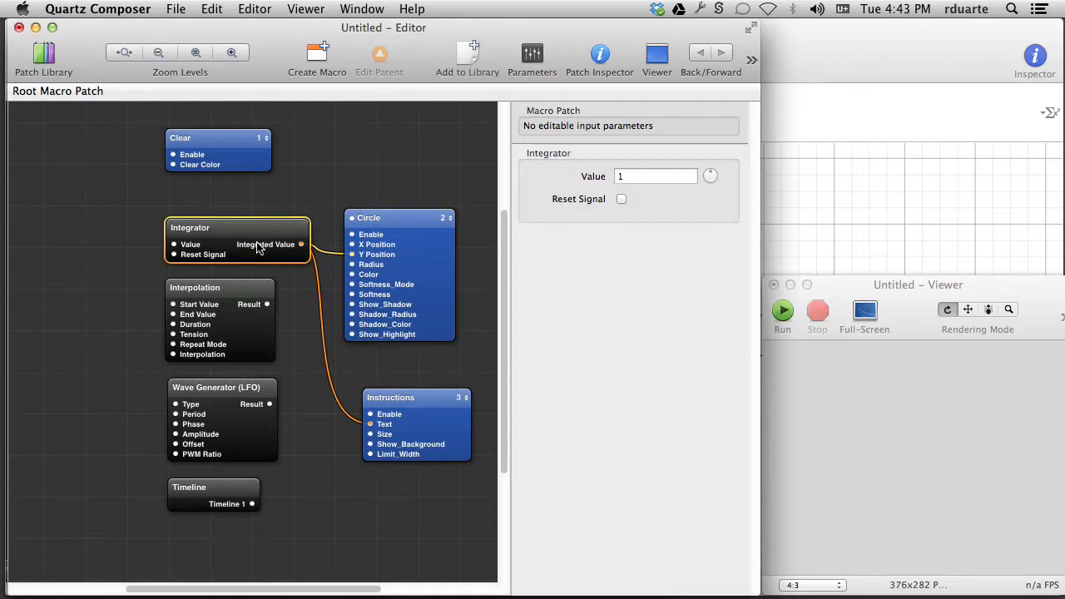
pyautogui.click(792, 306)
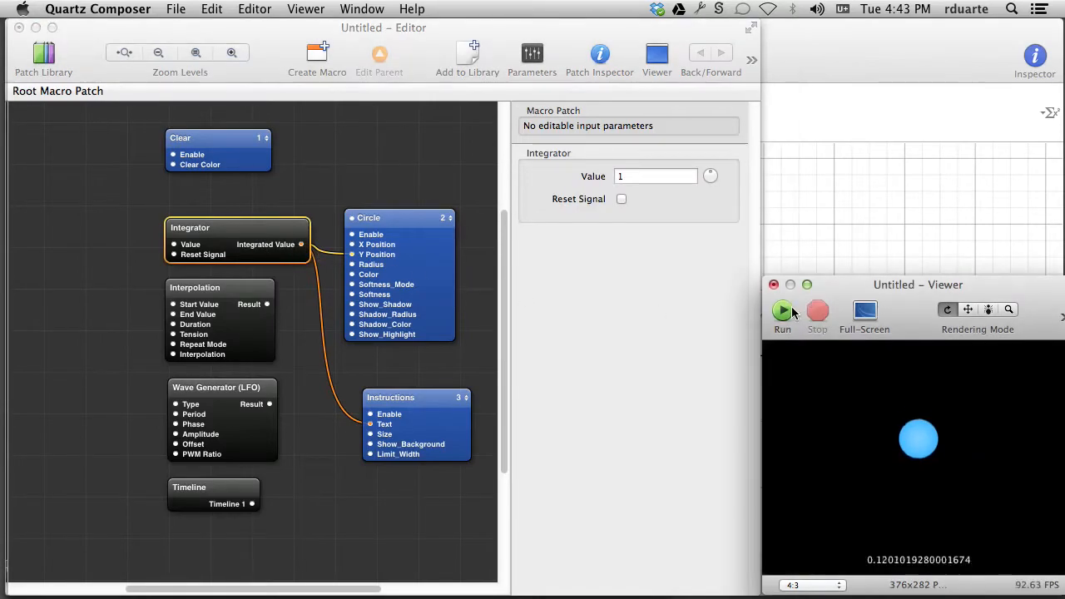
# Set the Integrator's Value to 10 and restart the composition.
pyautogui.click(643, 177)
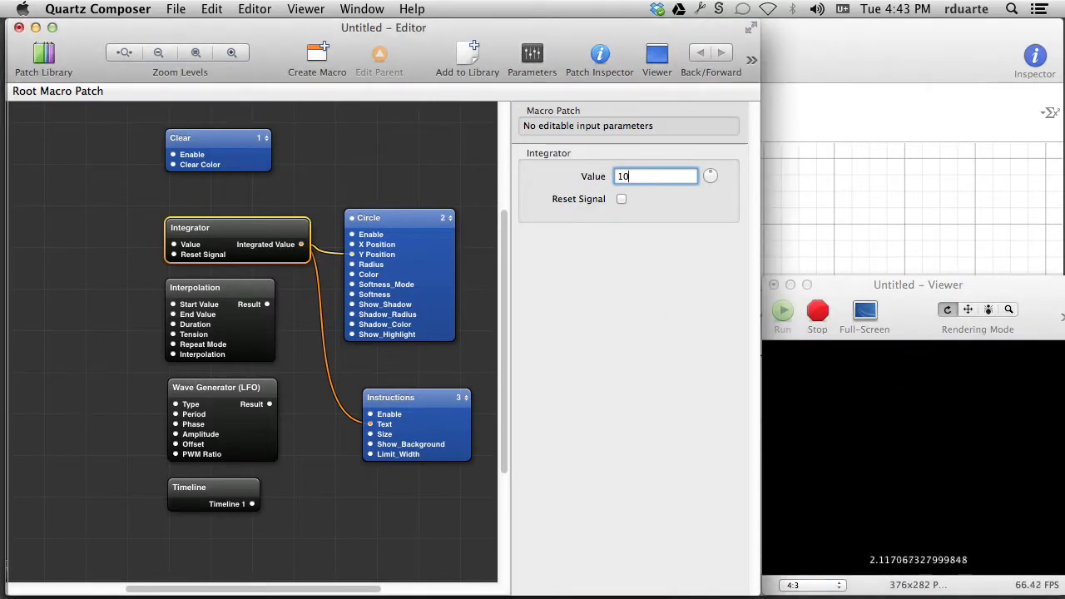
pyautogui.click(818, 312)
pyautogui.click(783, 310)
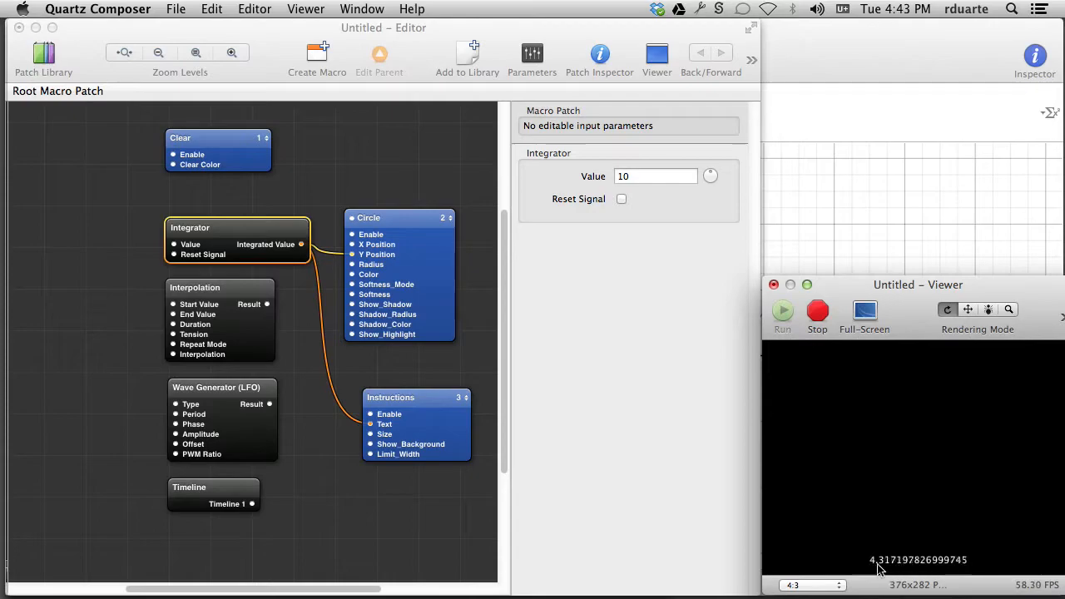
# Reselect the Integrator patch and set its Value to 0.1.
pyautogui.click(217, 226)
pyautogui.click(328, 205)
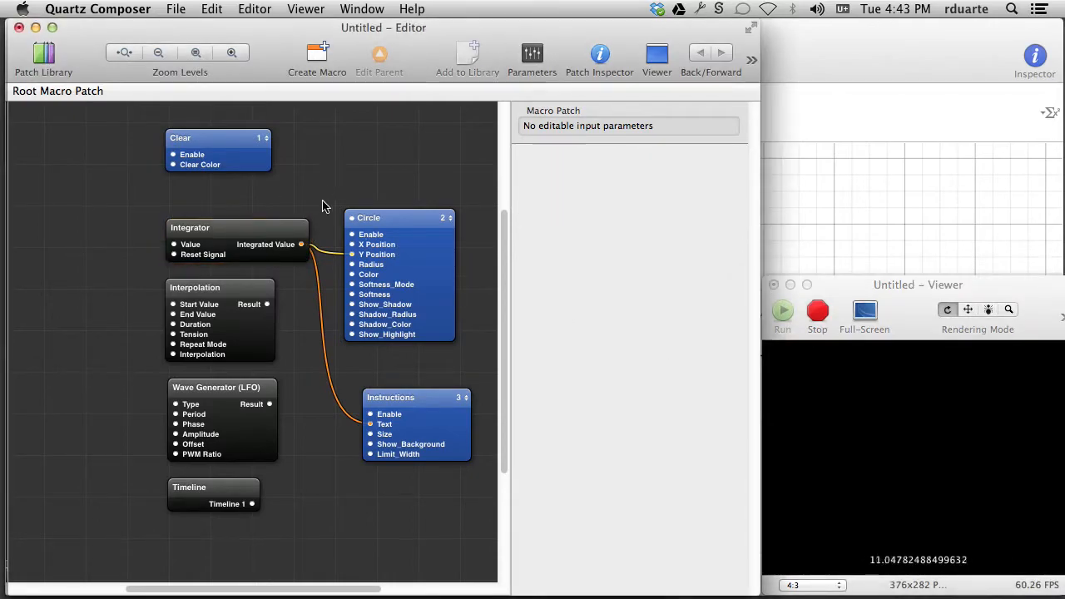
pyautogui.click(249, 260)
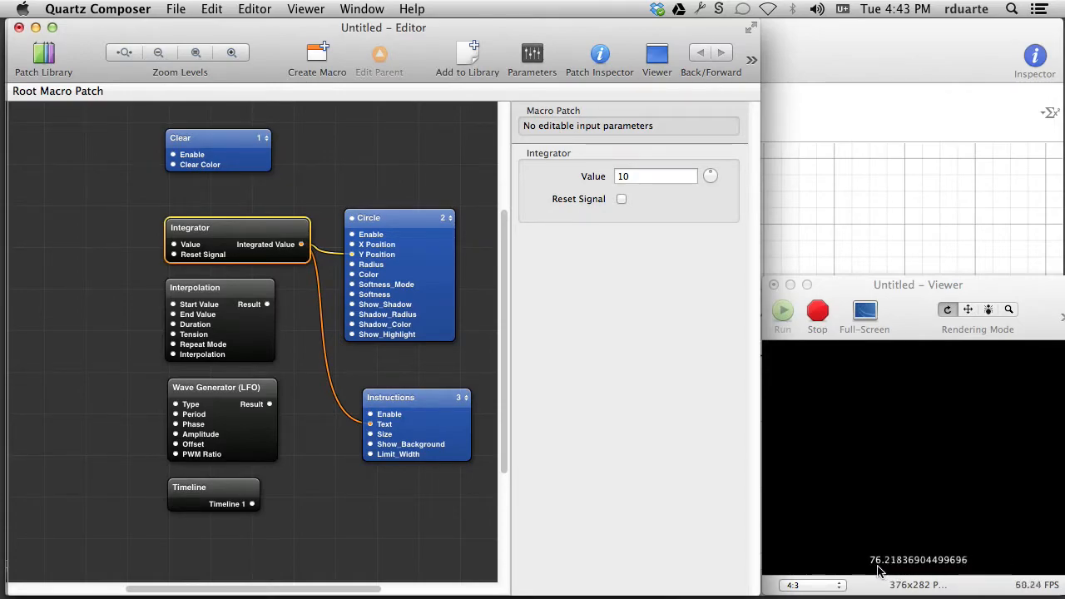
pyautogui.click(640, 176)
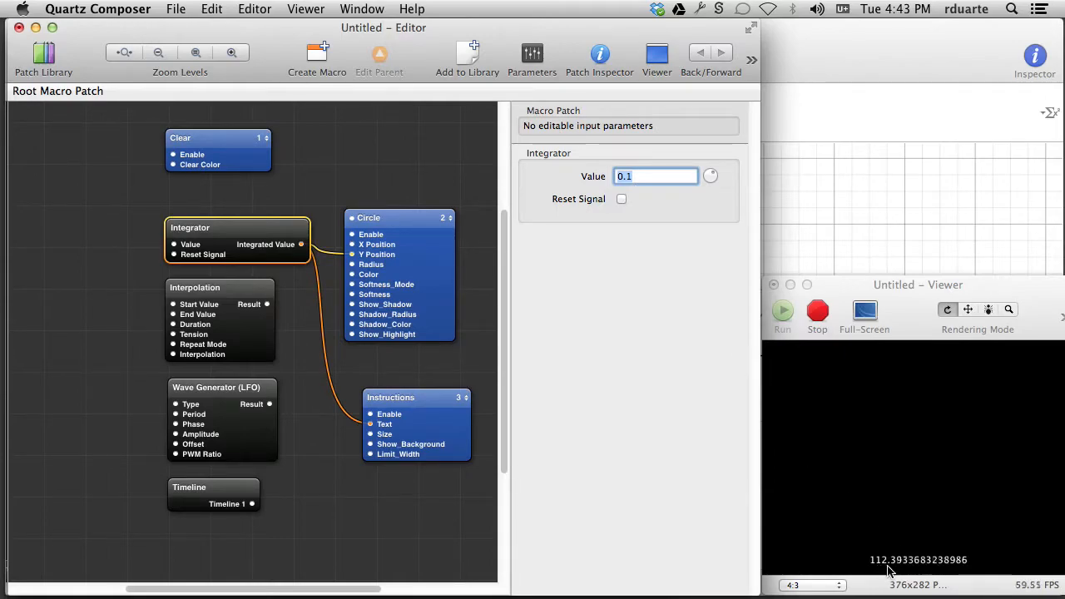
# Stop the composition, delete the Integrator patch and move the Interpolation patch into its place beside the Circle.
pyautogui.click(818, 310)
pyautogui.click(287, 196)
pyautogui.click(261, 239)
pyautogui.press('BackSpace')
pyautogui.moveTo(242, 304); pyautogui.dragTo(247, 243)
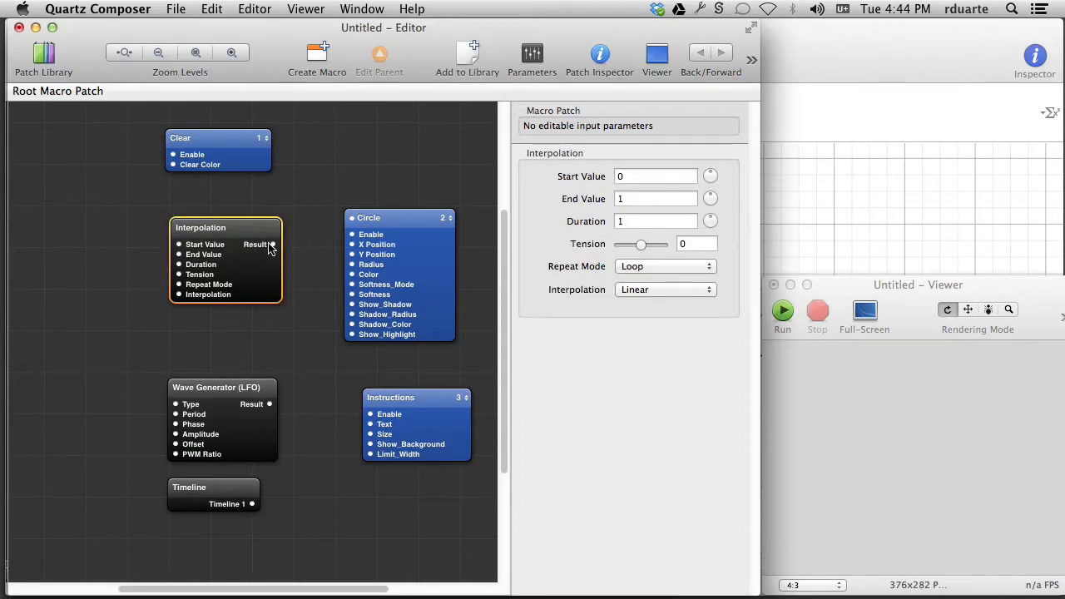
# Review the Interpolation patch's Start Value, End Value and Duration parameters.
pyautogui.click(647, 176)
pyautogui.doubleClick(639, 197)
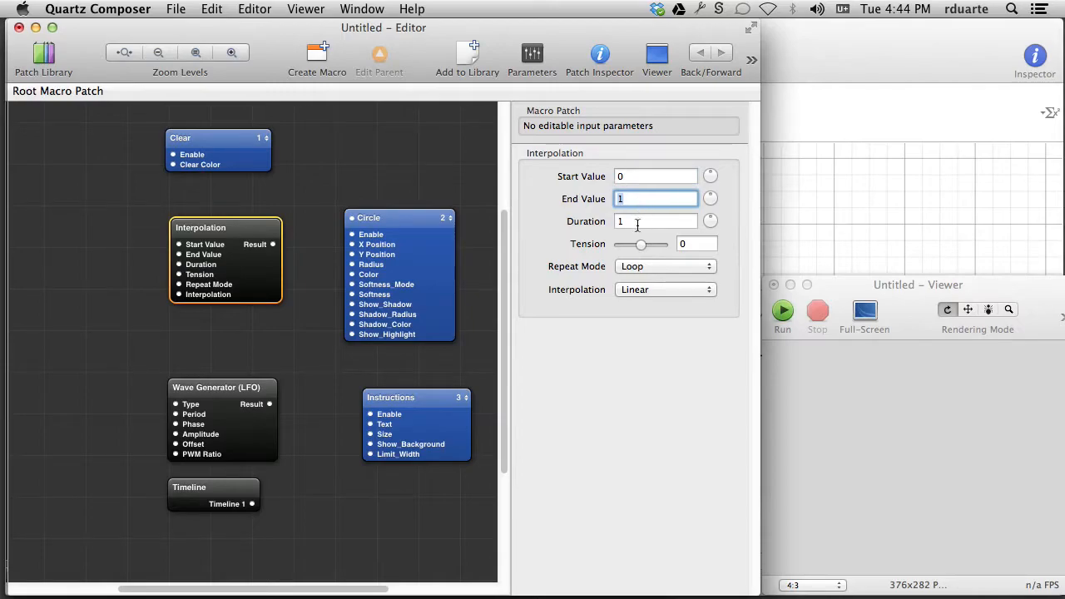
pyautogui.click(635, 222)
pyautogui.click(628, 177)
pyautogui.click(634, 199)
# Connect the Interpolation's Result to the Circle's Y Position and the Instructions' Text, and run the composition.
pyautogui.moveTo(273, 244); pyautogui.dragTo(352, 253)
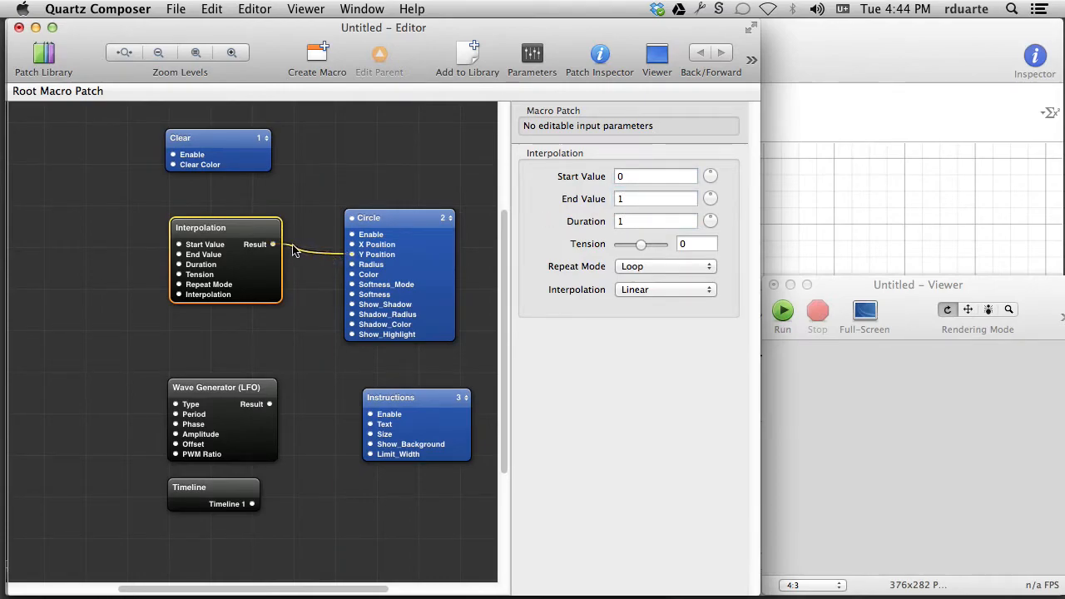
pyautogui.moveTo(273, 243); pyautogui.dragTo(375, 430)
pyautogui.click(806, 297)
pyautogui.click(785, 312)
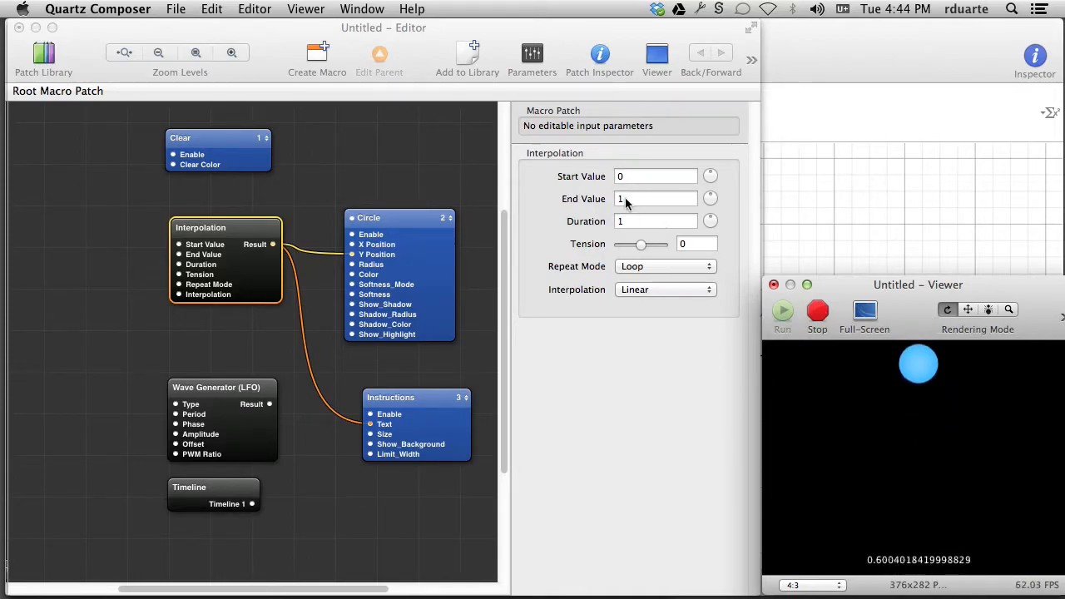
# Set the Interpolation's Duration to 10.
pyautogui.click(632, 221)
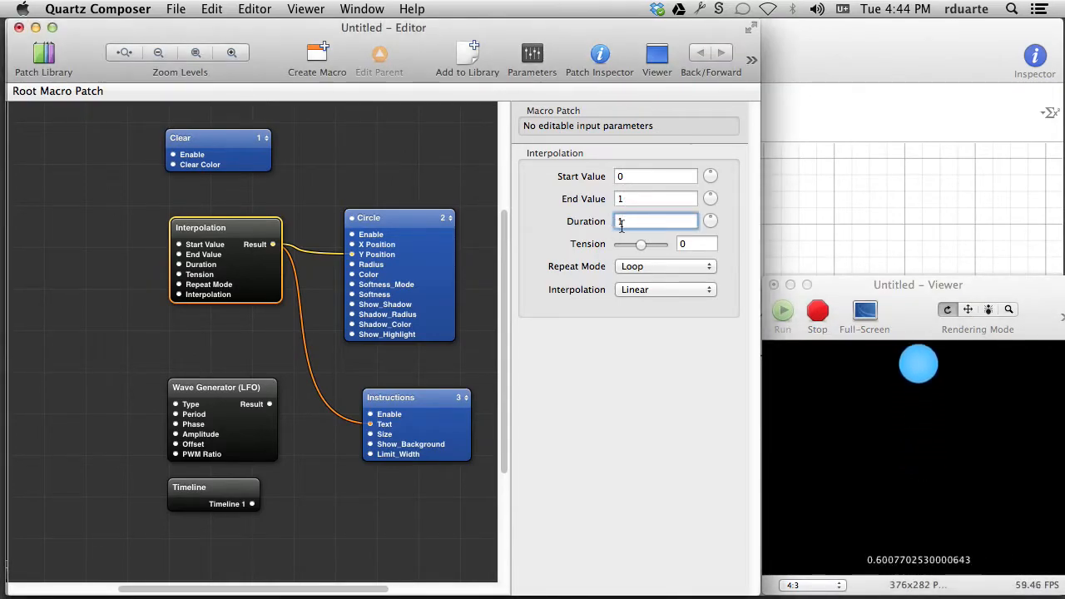
pyautogui.write('0')
pyautogui.press('Return')
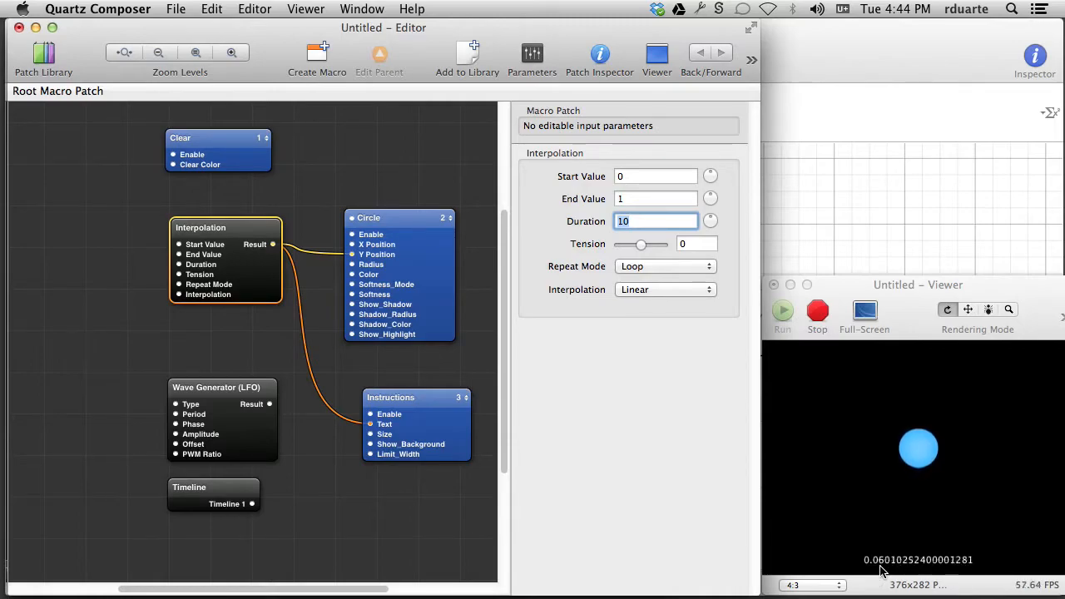
# Set the Interpolation's Repeat Mode to Mirrored Loop and its Duration to 1, keeping the Linear interpolation.
pyautogui.click(639, 267)
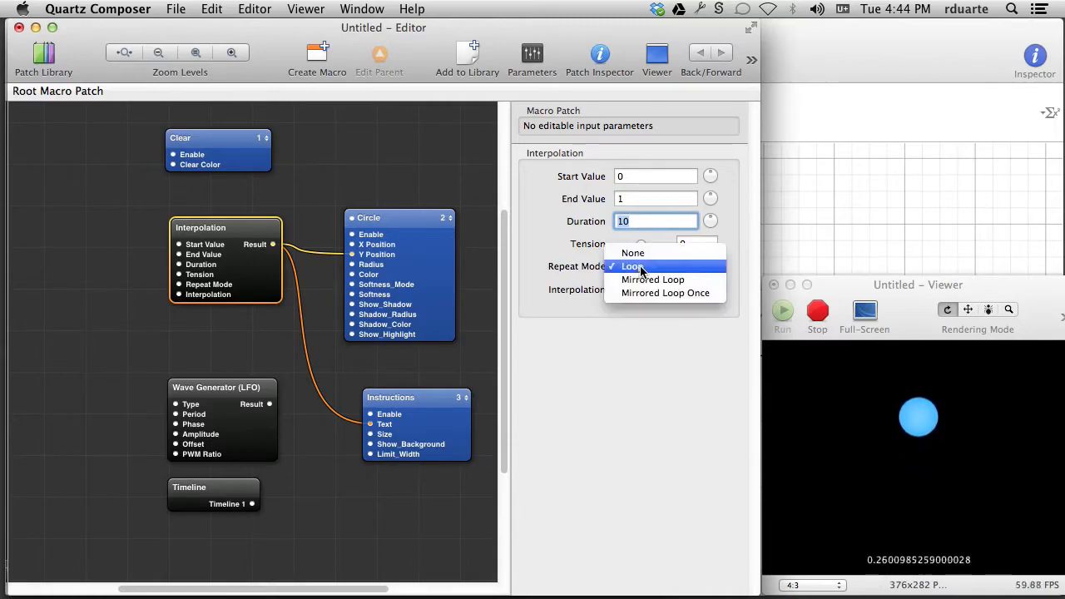
pyautogui.click(681, 286)
pyautogui.write('1')
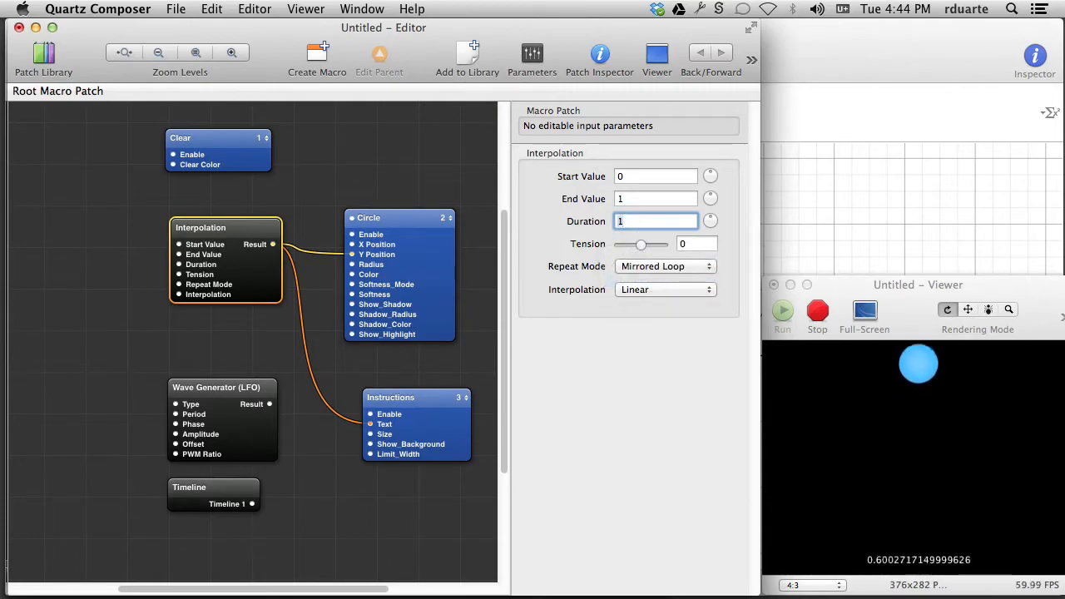
pyautogui.click(662, 289)
pyautogui.click(662, 289)
# Set the Interpolation's Start Value to -0.5 and its End Value to 0.5.
pyautogui.doubleClick(647, 179)
pyautogui.write('-5-.5')
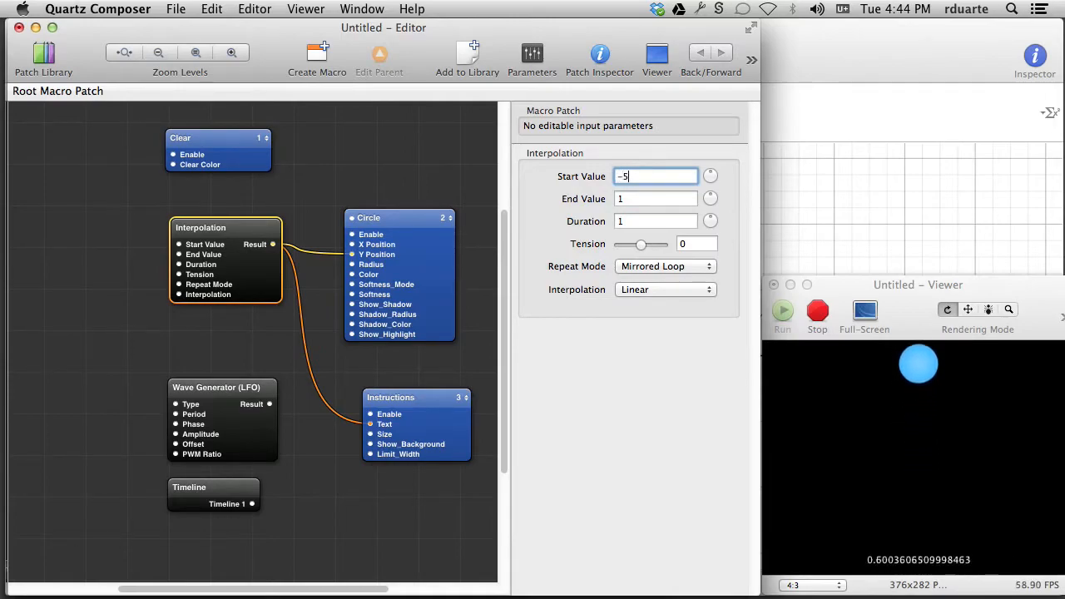
pyautogui.write('.5')
pyautogui.press('Tab')
pyautogui.write('0.5')
pyautogui.press('Tab')
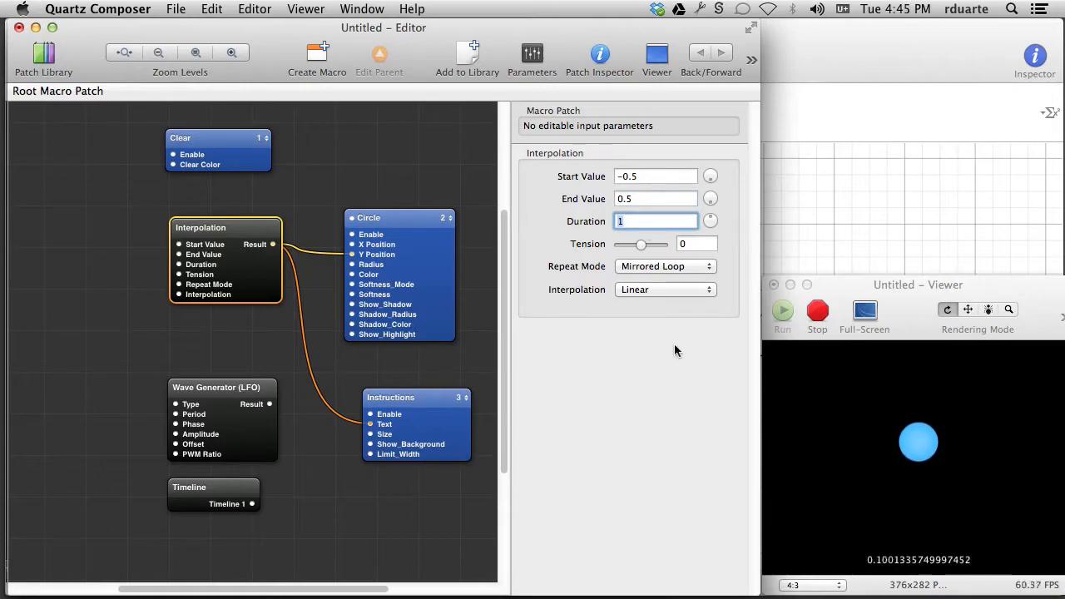
# Examine the curve types available for the Interpolation parameter without changing the selection.
pyautogui.click(663, 291)
pyautogui.click(556, 297)
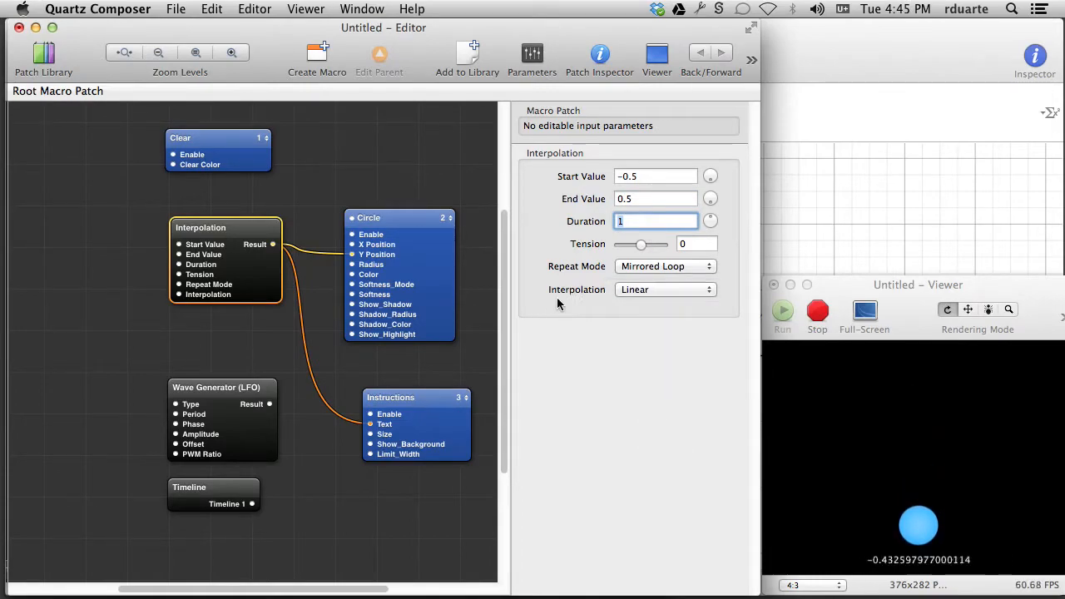
pyautogui.click(639, 290)
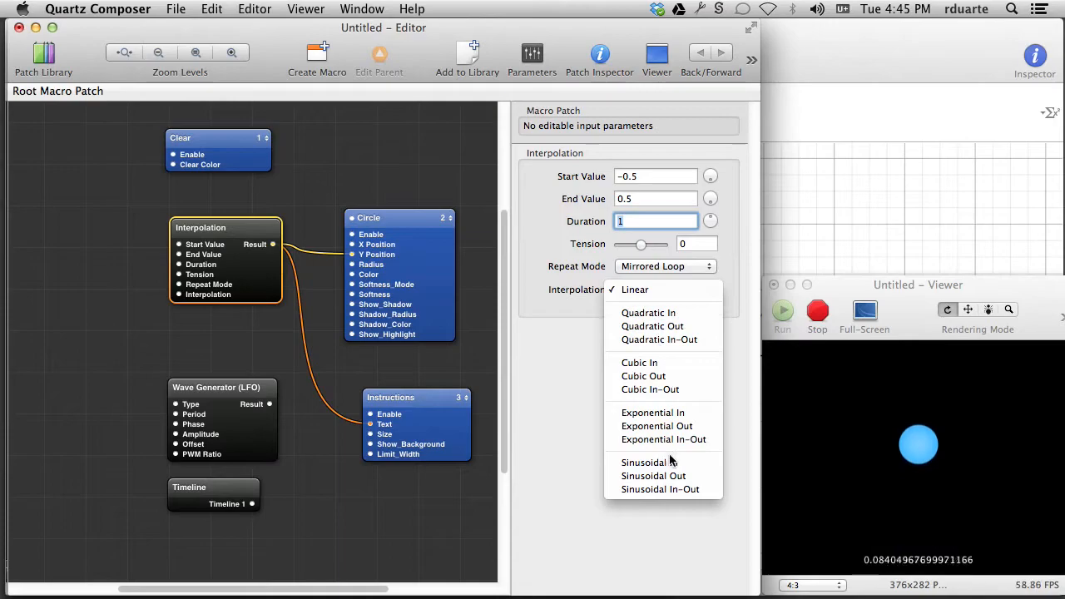
pyautogui.click(607, 451)
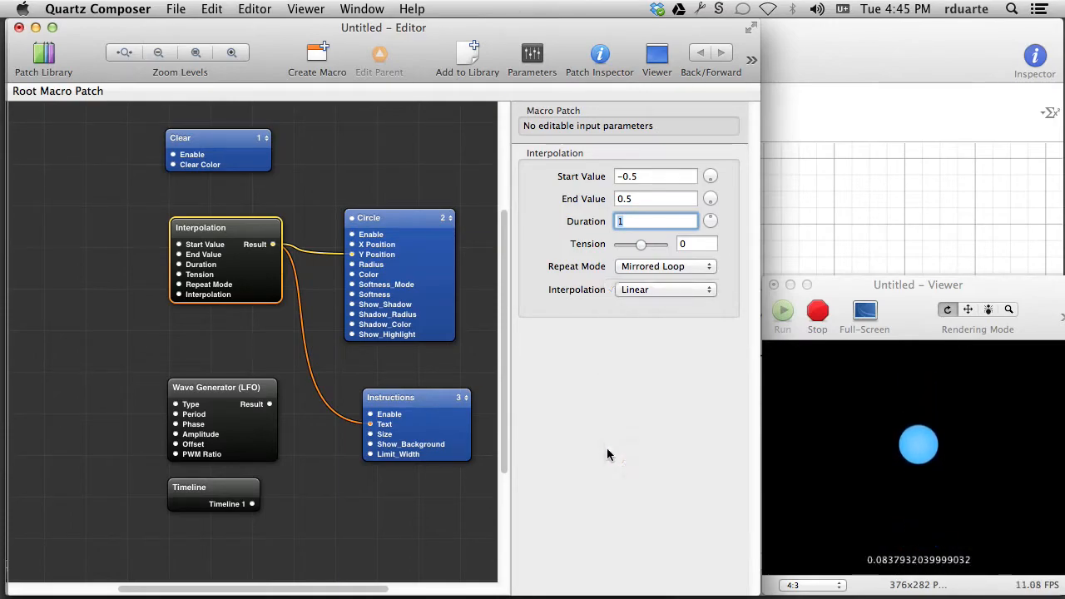
pyautogui.click(656, 289)
pyautogui.click(656, 290)
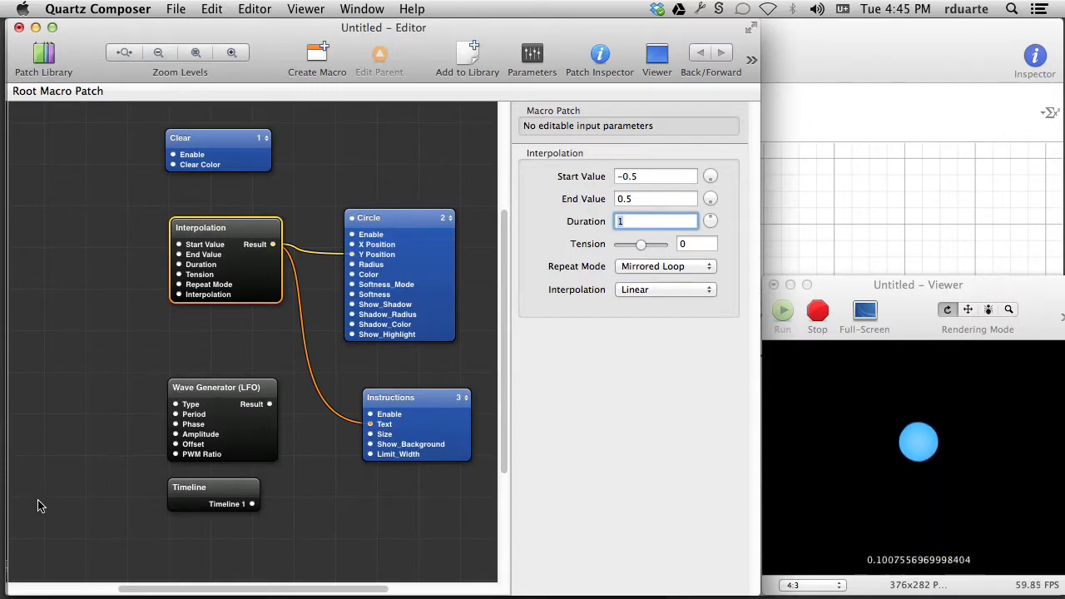
# Check the sine curve in Grapher, return to Quartz Composer and set the Interpolation type to Sinusoidal In.
pyautogui.click(888, 192)
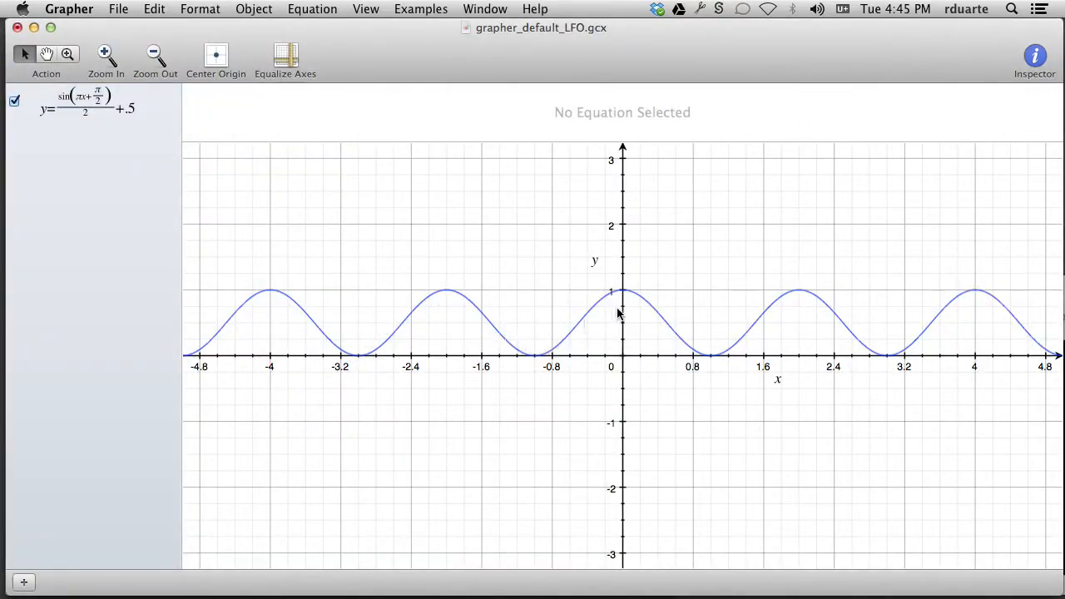
pyautogui.press('super+Tab')
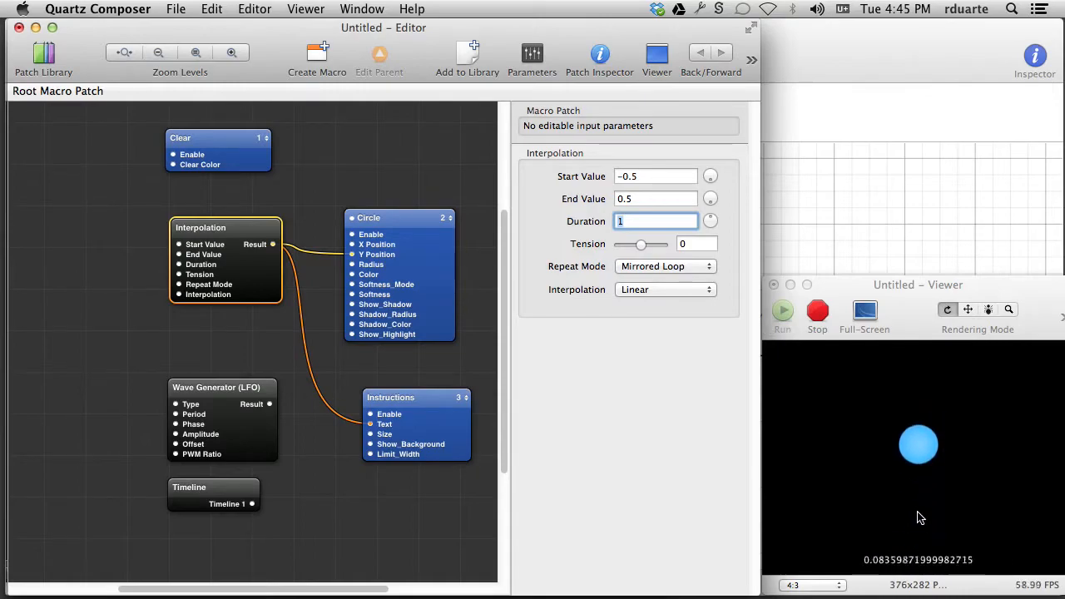
pyautogui.click(632, 291)
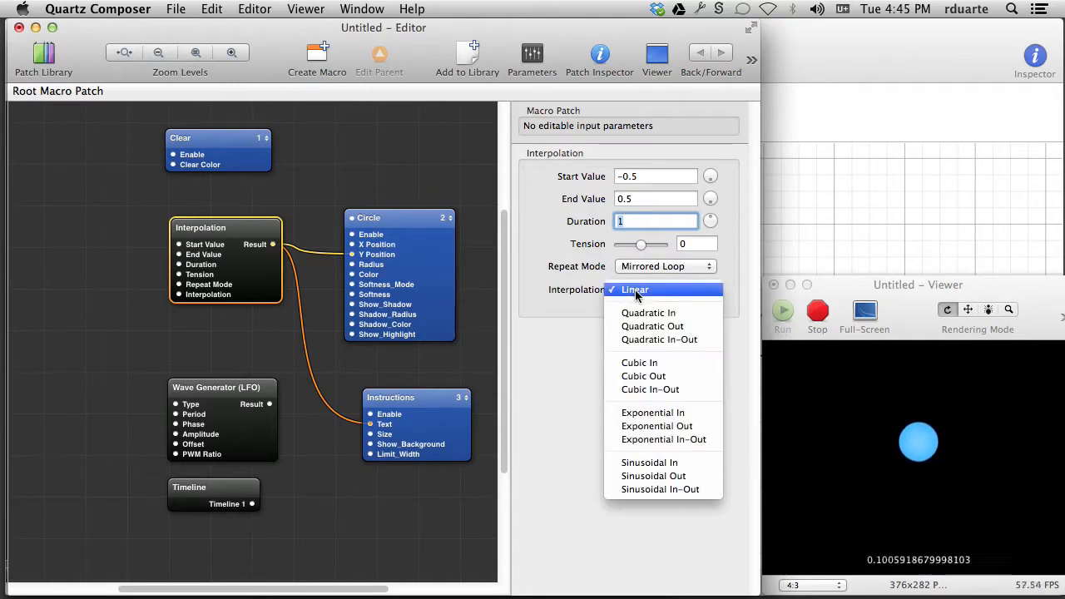
pyautogui.click(658, 464)
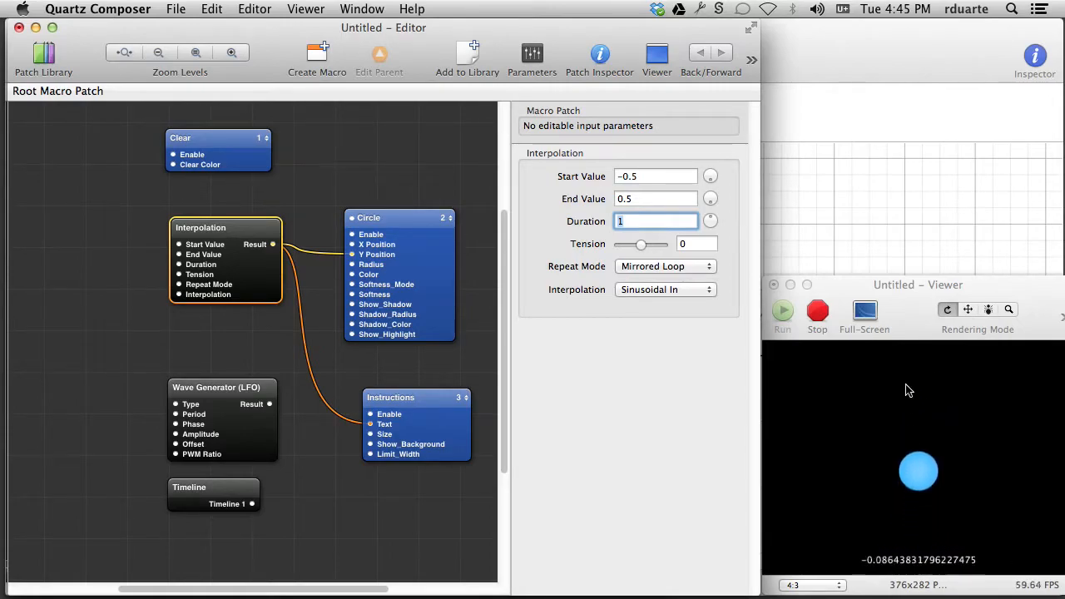
# View the sine curve in Grapher again, return to Quartz Composer and show the Interpolation patch's curve Settings in the inspector.
pyautogui.click(777, 236)
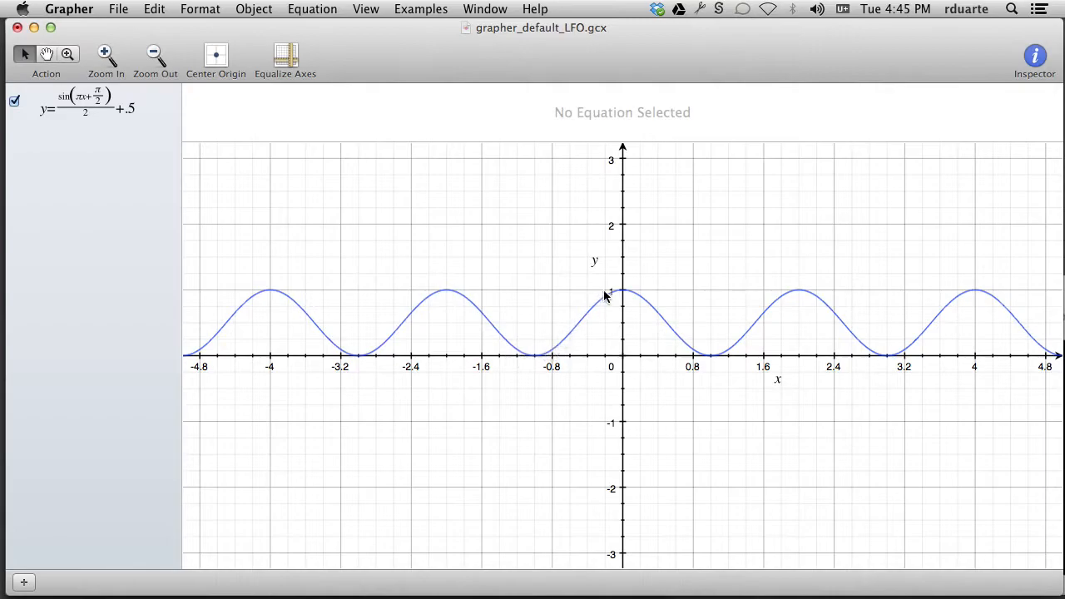
pyautogui.press('super+Tab')
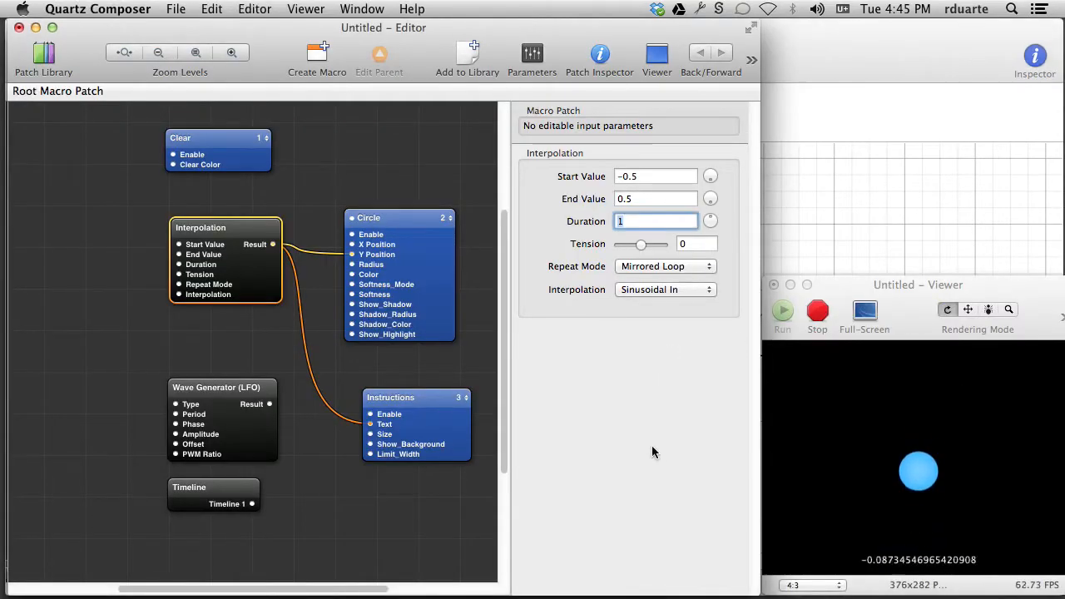
pyautogui.click(599, 53)
pyautogui.moveTo(173, 19); pyautogui.dragTo(629, 93)
pyautogui.click(568, 123)
pyautogui.click(565, 131)
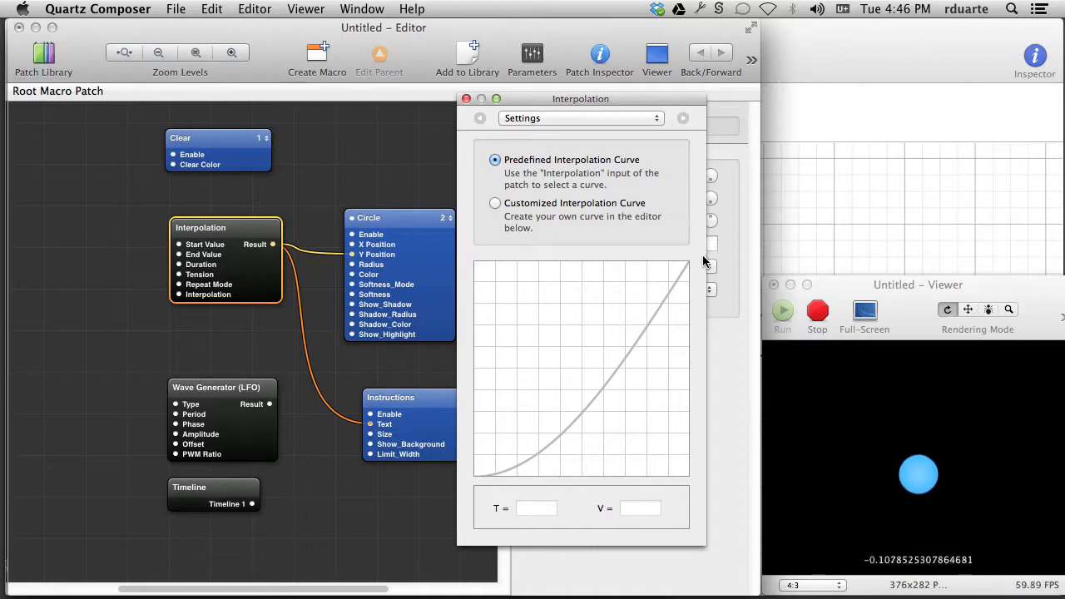
# Set the Interpolation type to Exponential In-Out in the inspector's Input Parameters.
pyautogui.click(599, 118)
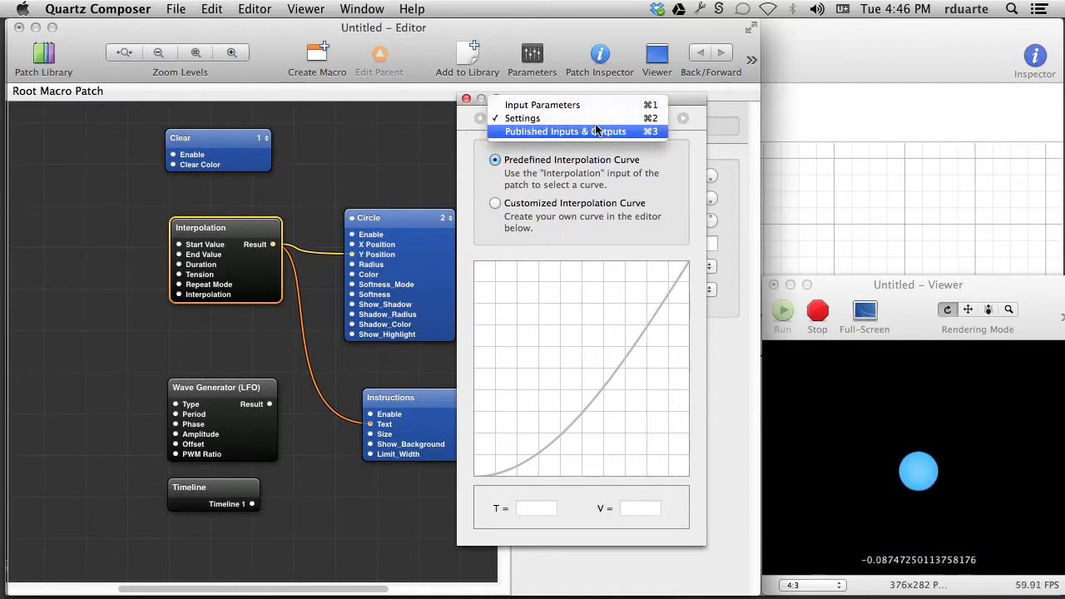
pyautogui.click(603, 104)
pyautogui.click(606, 258)
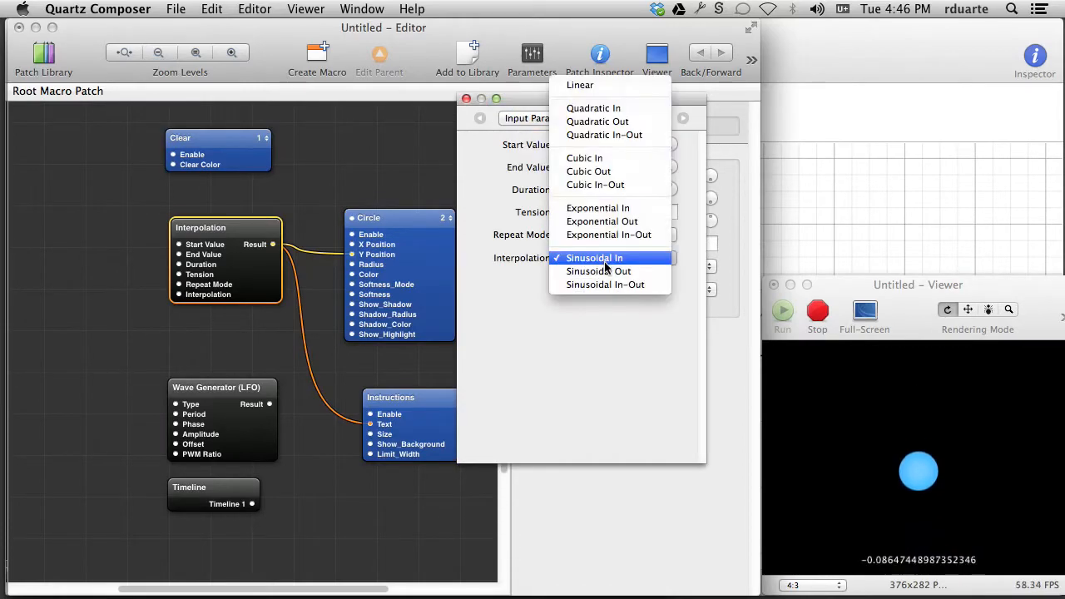
pyautogui.click(613, 235)
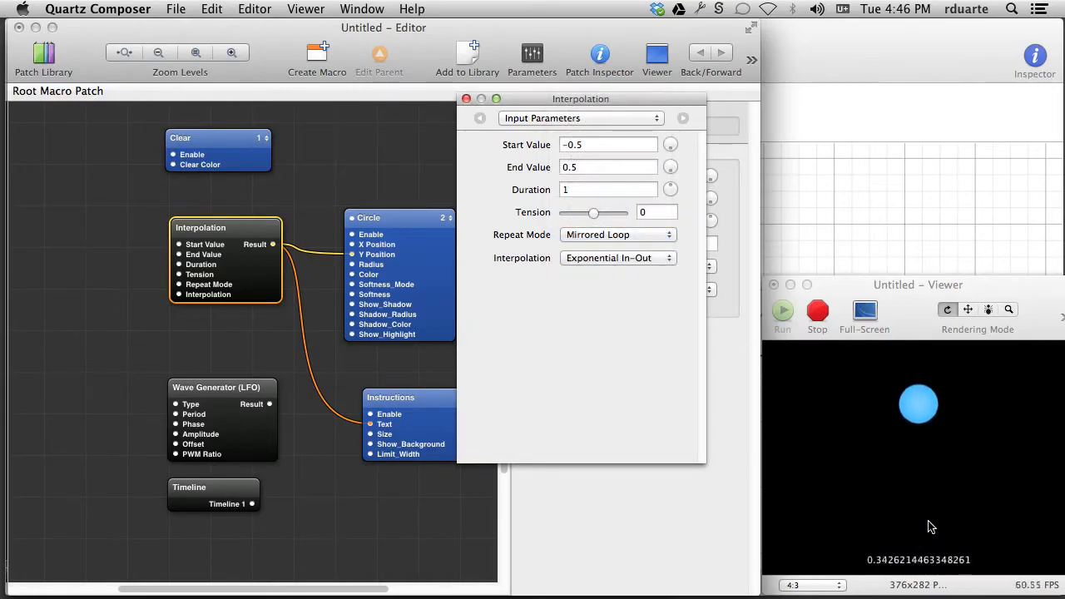
# View the Exponential In-Out curve in the Interpolation patch's inspector Settings and return to its Input Parameters.
pyautogui.click(585, 122)
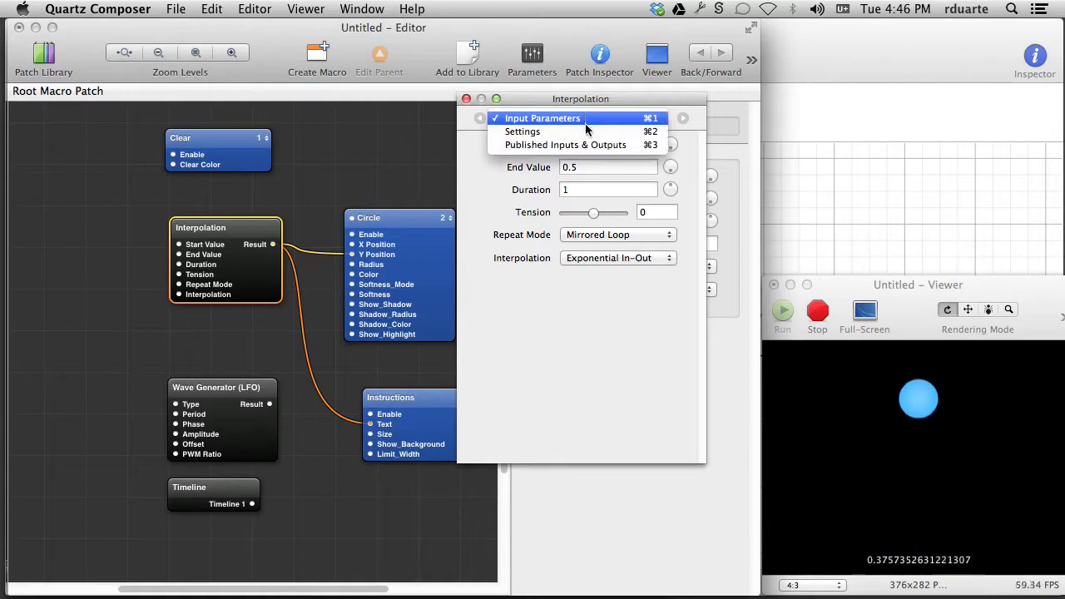
pyautogui.click(583, 131)
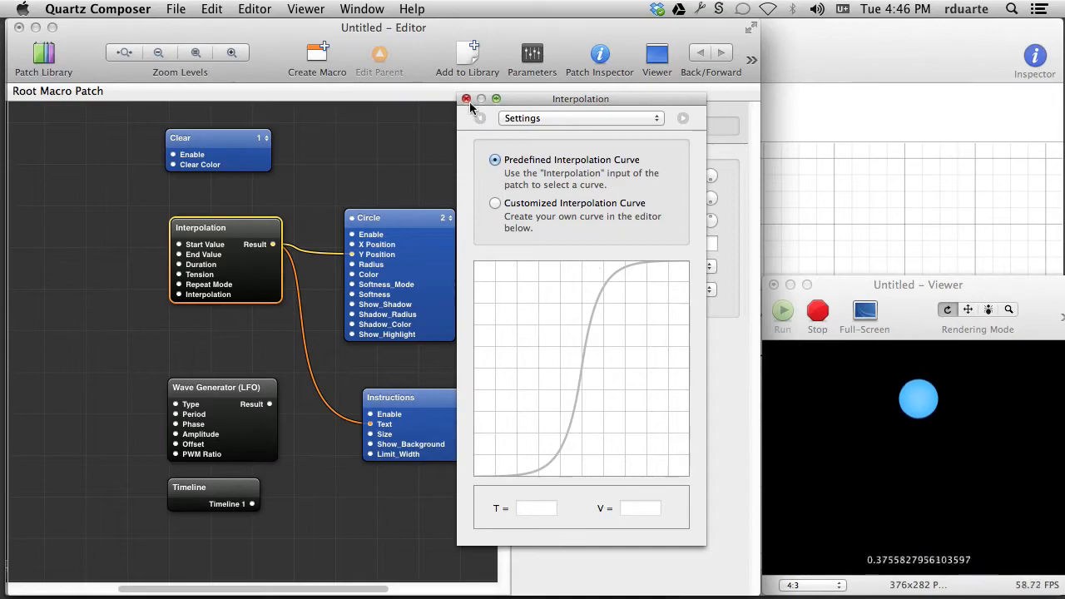
pyautogui.click(511, 121)
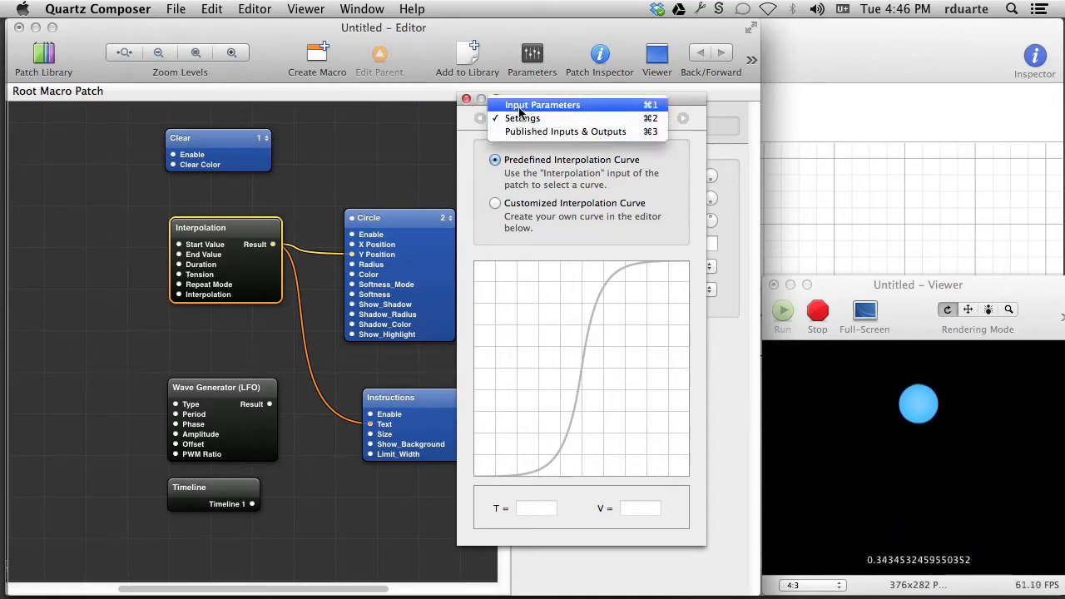
pyautogui.click(542, 106)
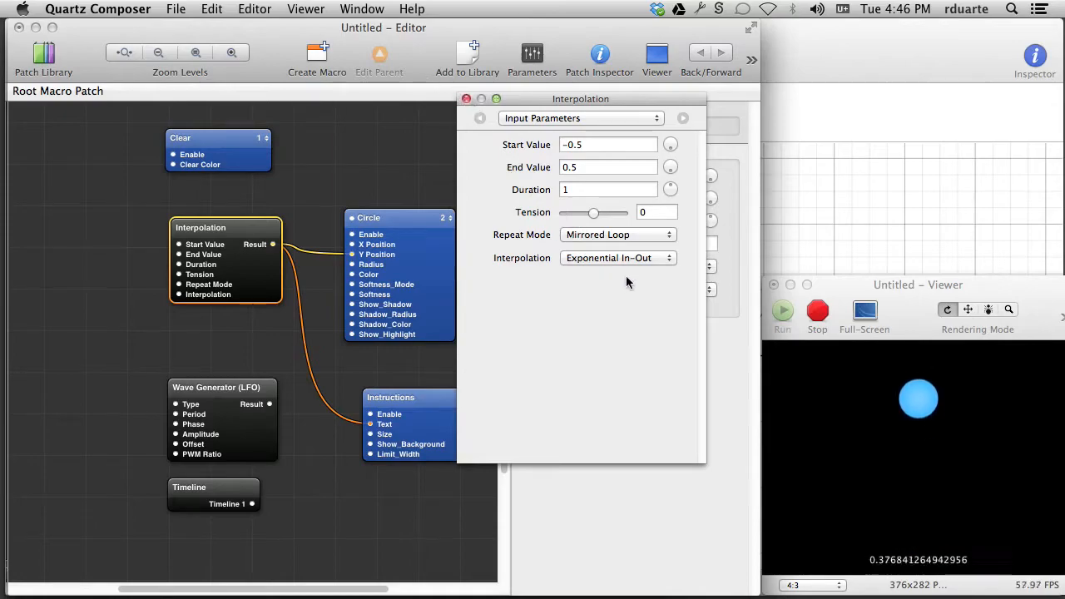
# Set the Interpolation patch's Repeat Mode to None and close the inspector.
pyautogui.click(617, 235)
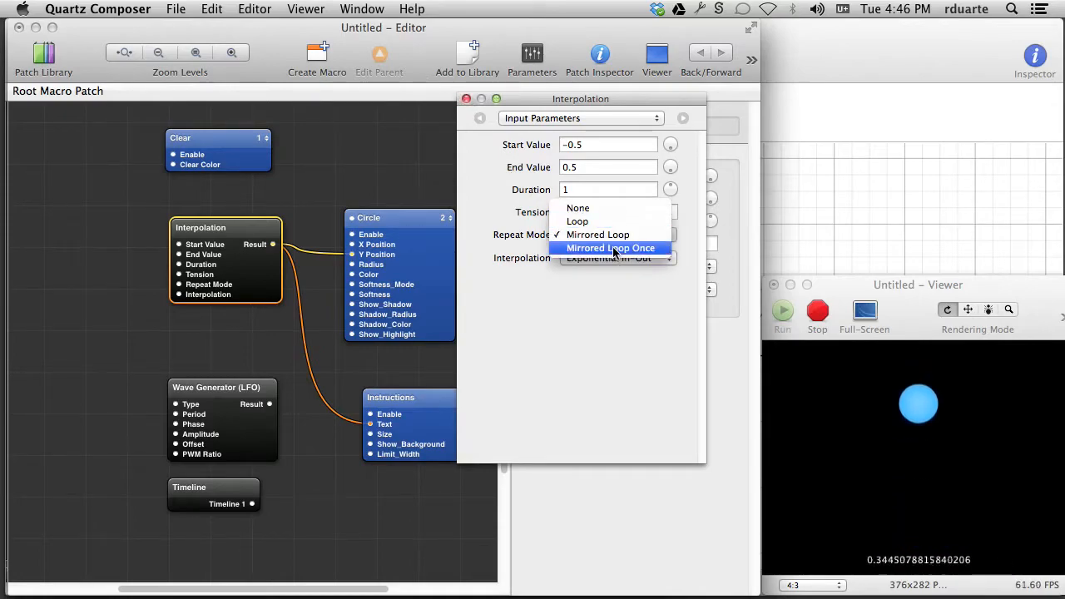
pyautogui.click(600, 208)
pyautogui.click(466, 98)
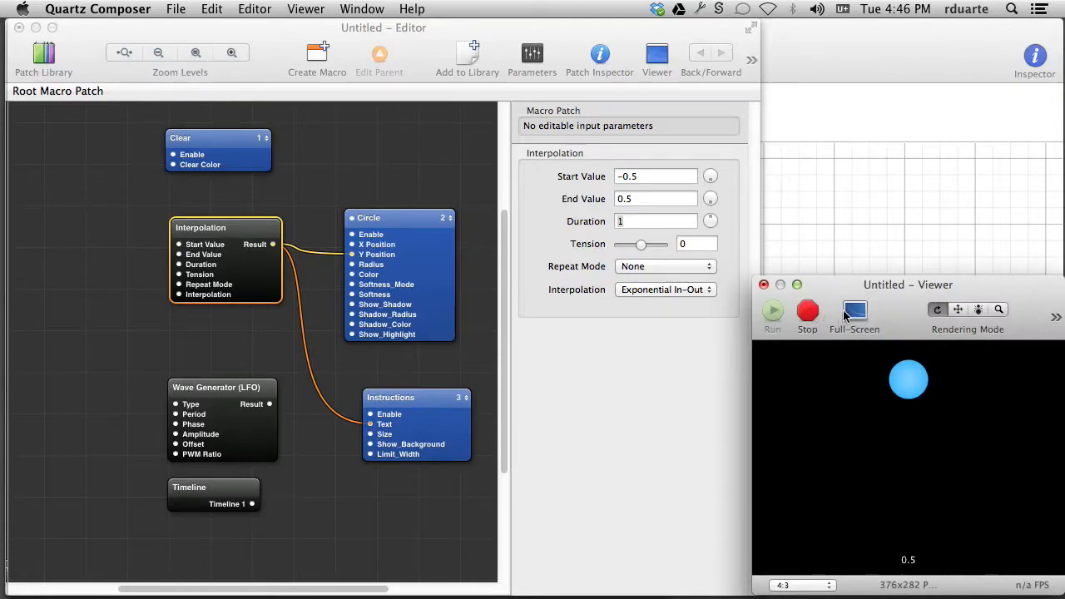
# Stop and rerun the composition several times to watch the non-repeating interpolation, leaving it stopped.
pyautogui.click(812, 315)
pyautogui.click(771, 312)
pyautogui.click(802, 313)
pyautogui.click(773, 315)
pyautogui.click(805, 316)
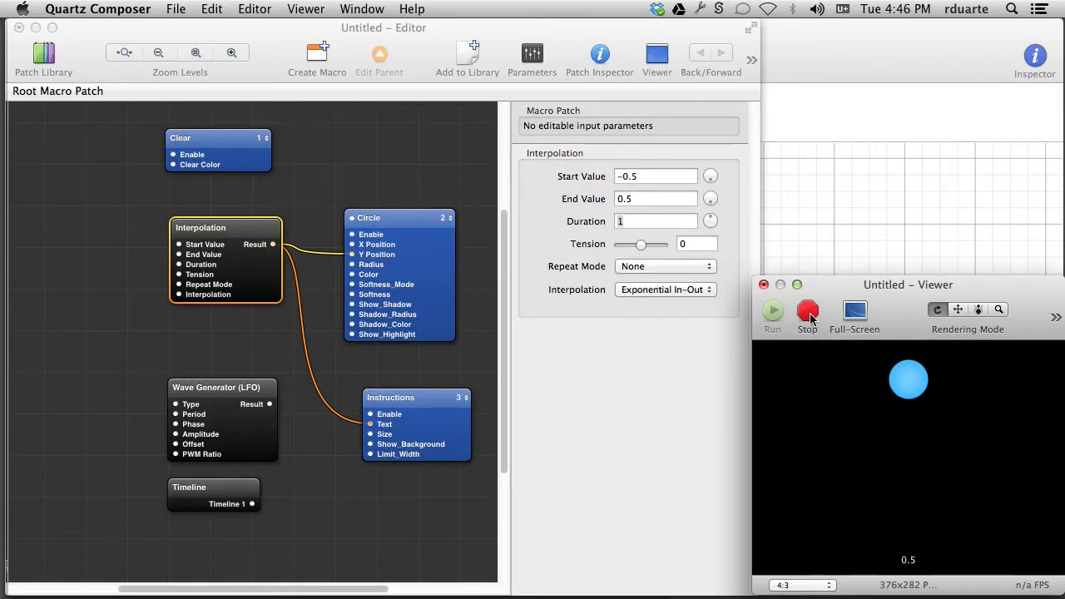
pyautogui.click(809, 316)
# Delete the Interpolation patch and move the Wave Generator (LFO) patch into its place beside the Circle patch.
pyautogui.click(204, 260)
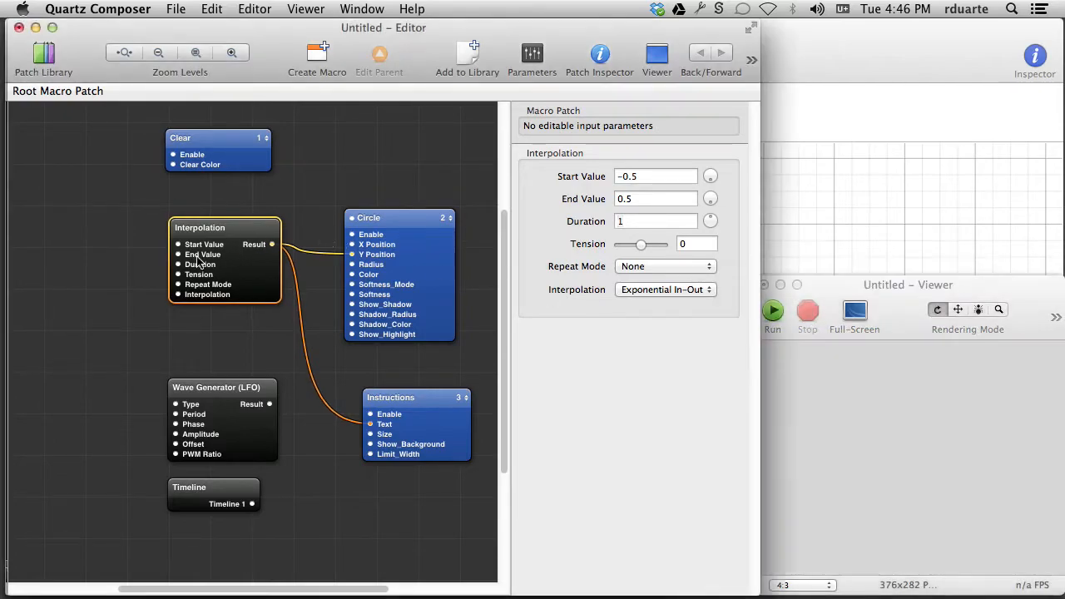
pyautogui.press('Delete')
pyautogui.moveTo(208, 387); pyautogui.dragTo(208, 228)
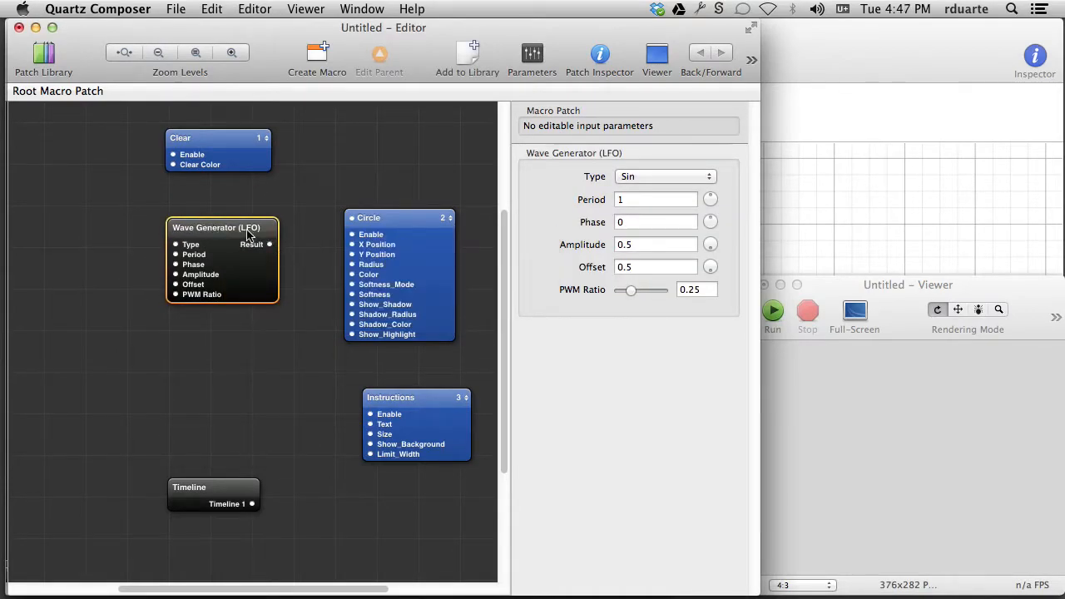
pyautogui.click(634, 202)
pyautogui.click(841, 281)
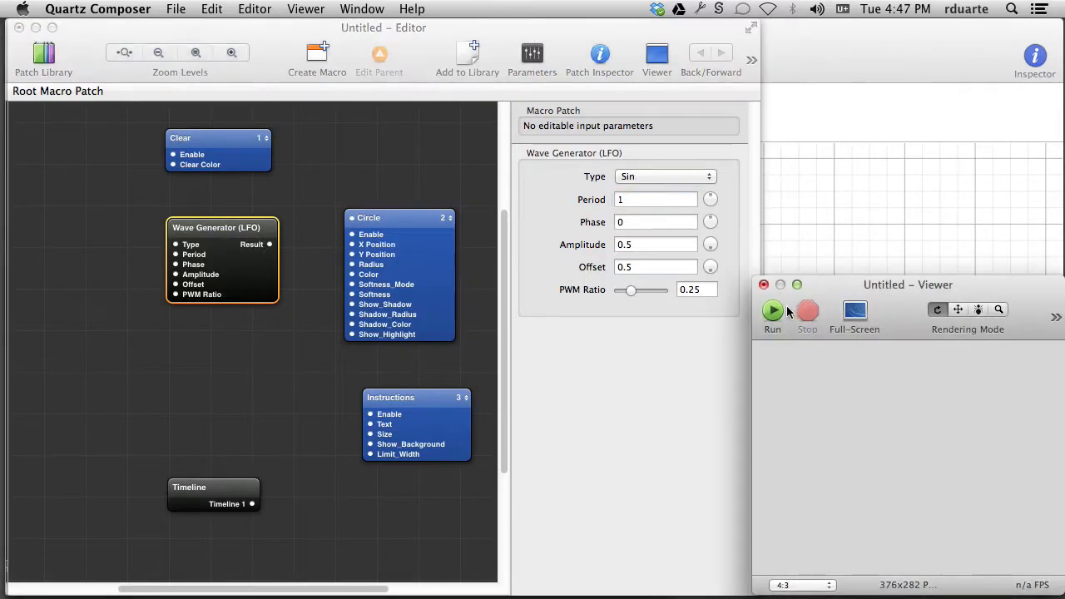
# Connect the Wave Generator's Result to the Instructions Text and the Circle's Y Position, and run the composition.
pyautogui.moveTo(270, 244); pyautogui.dragTo(371, 426)
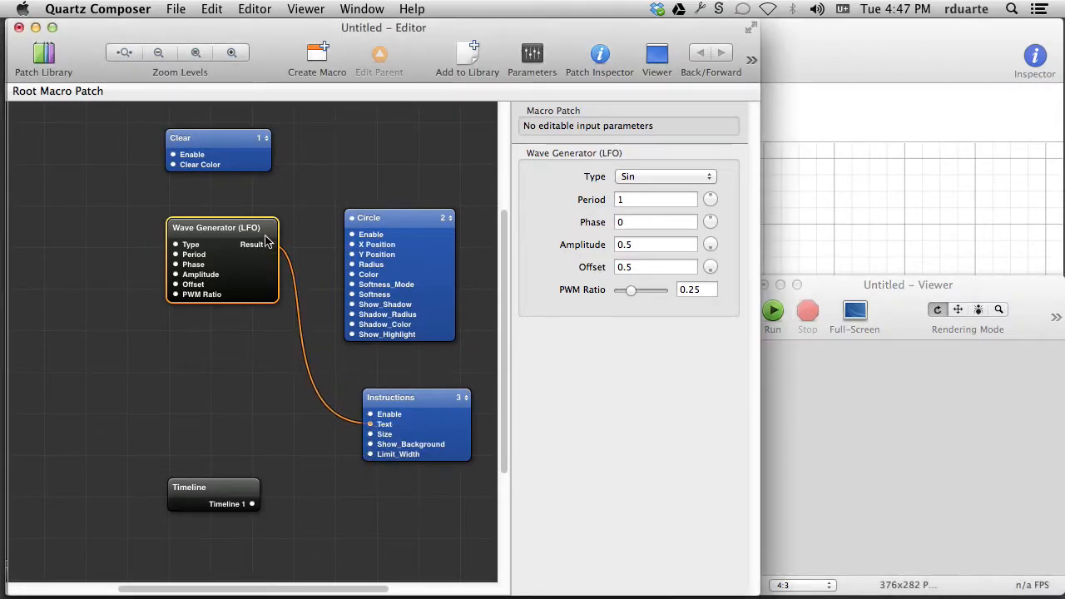
pyautogui.moveTo(269, 244); pyautogui.dragTo(353, 253)
pyautogui.click(830, 283)
pyautogui.click(775, 313)
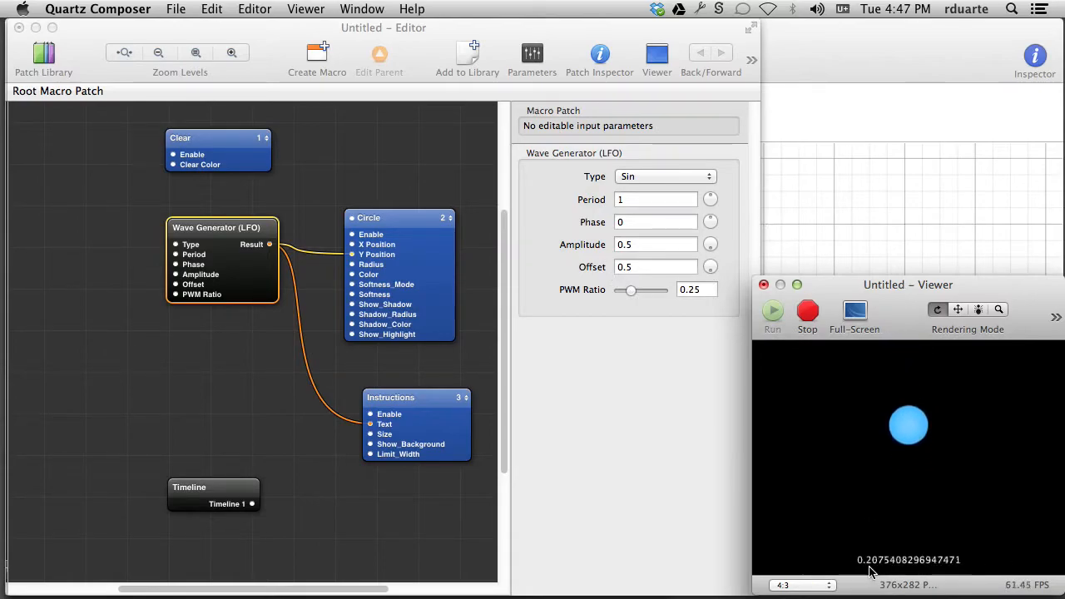
# Search the patch library for "number", add a Number Formatter patch and close the library.
pyautogui.click(265, 459)
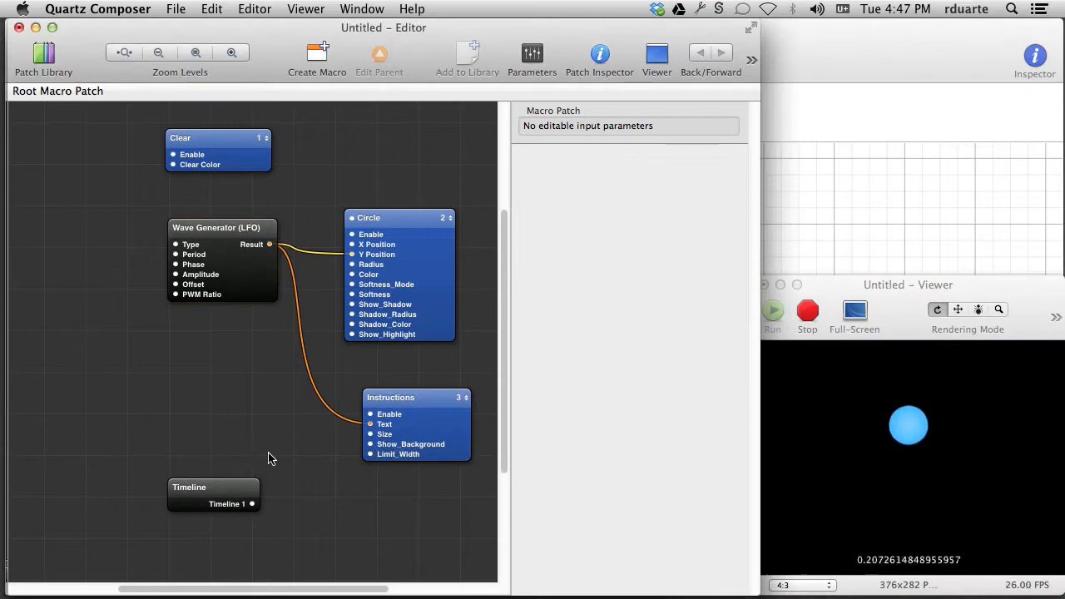
pyautogui.press('super+Return')
pyautogui.write('number')
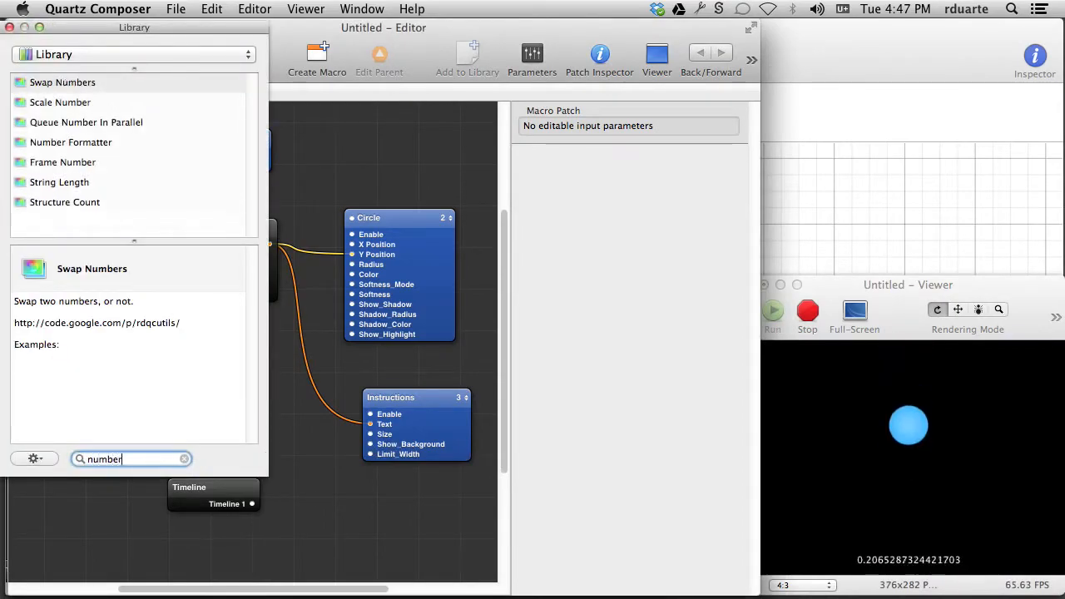
pyautogui.press('Down')
pyautogui.press('Down')
pyautogui.press('Down')
pyautogui.press('Return')
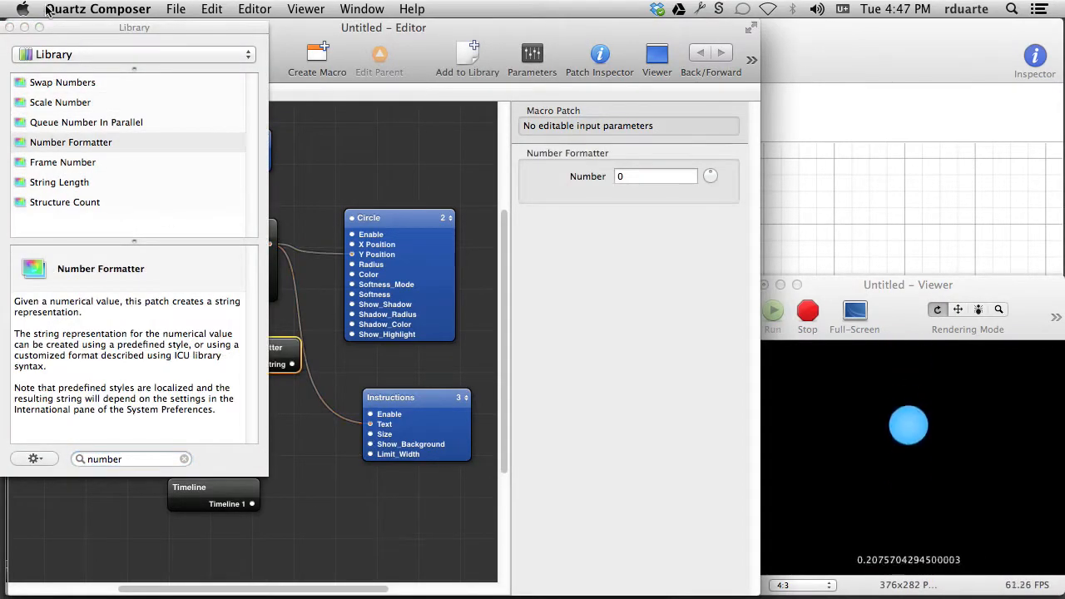
pyautogui.click(9, 28)
# Route the Wave Generator's Result through the Number Formatter into the Instructions Text, and stop the composition.
pyautogui.moveTo(270, 245); pyautogui.dragTo(213, 363)
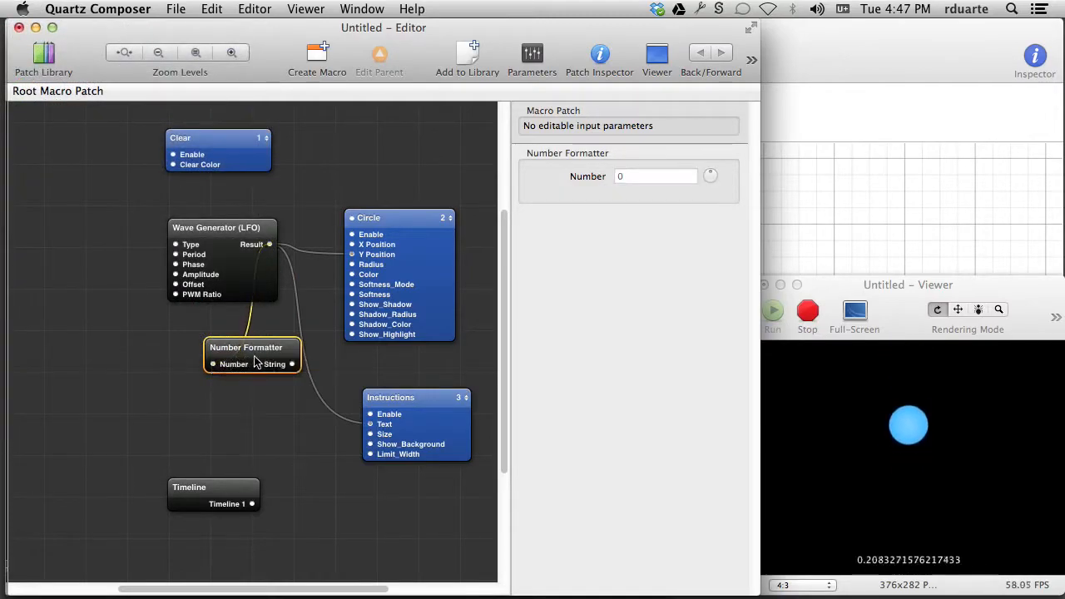
pyautogui.moveTo(291, 364); pyautogui.dragTo(371, 428)
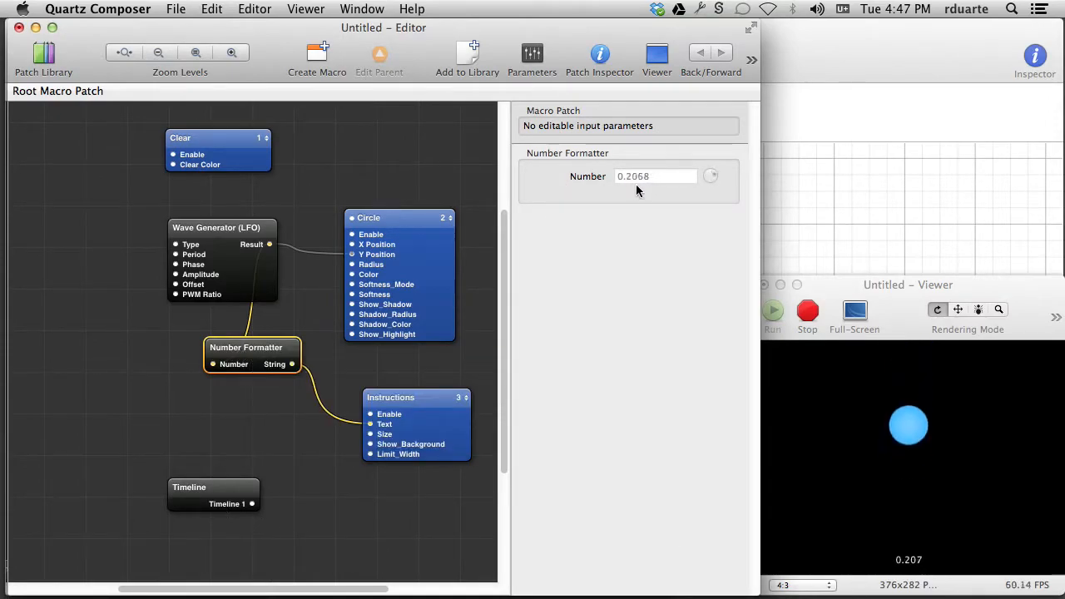
pyautogui.click(807, 312)
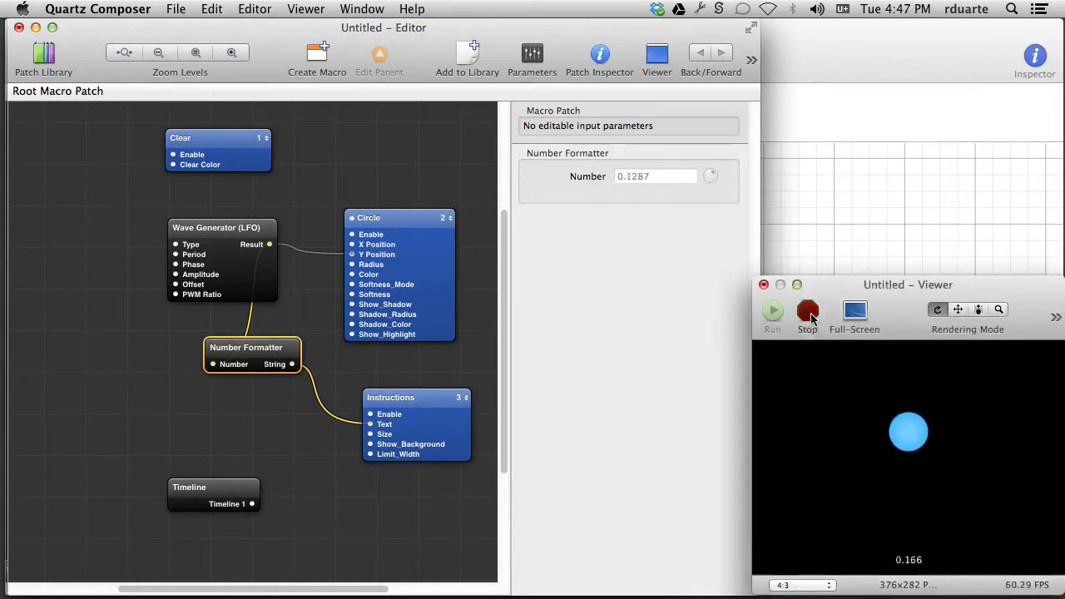
pyautogui.click(413, 190)
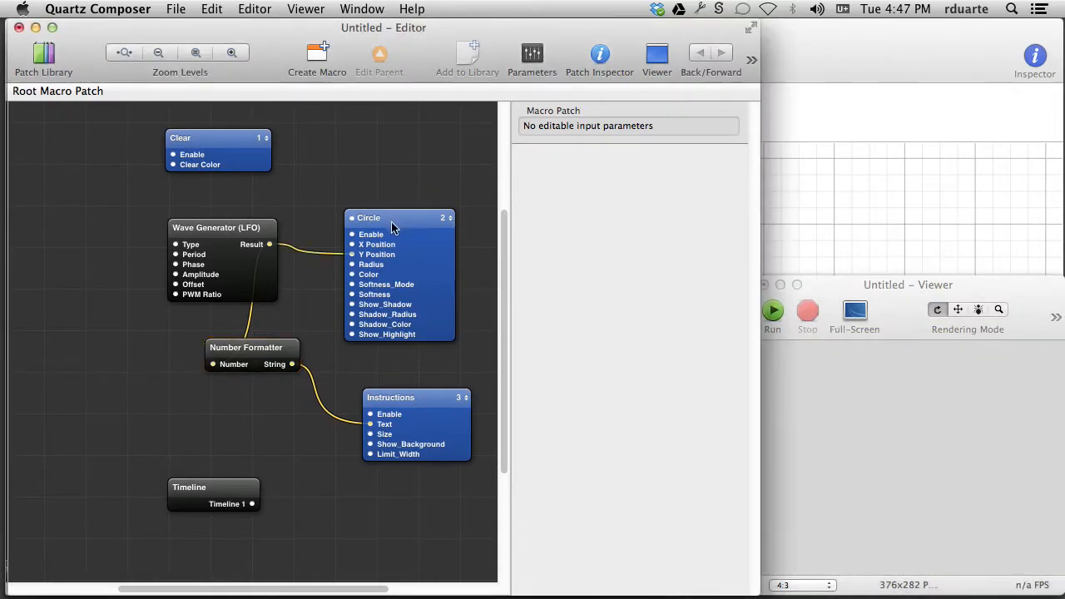
# Preview the circle's motion with the Wave Generator's Type set to Square, and restore the Type to Sin.
pyautogui.click(177, 284)
pyautogui.click(634, 180)
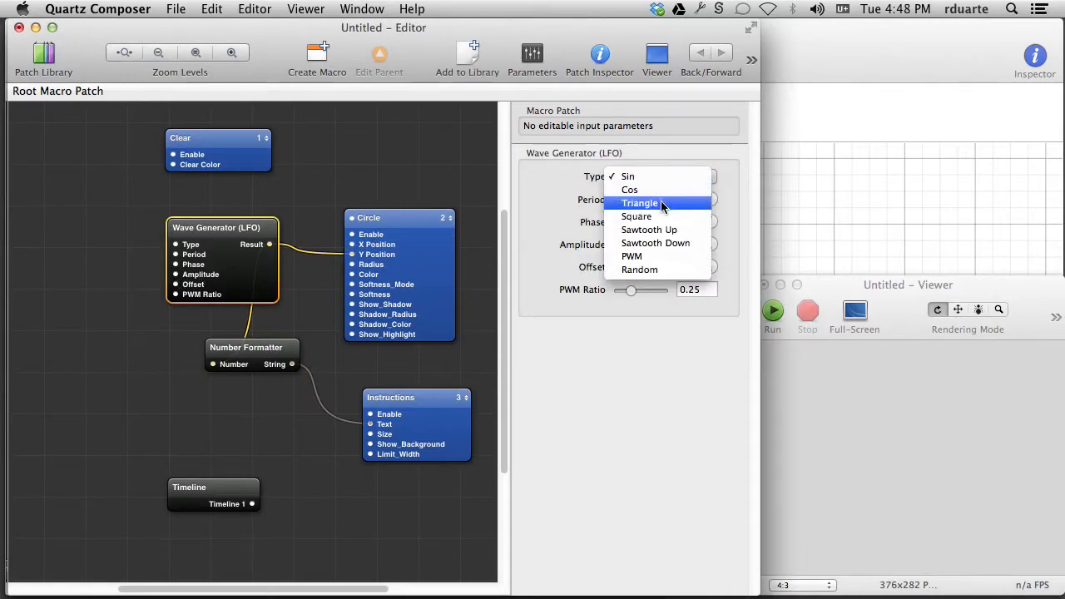
pyautogui.click(580, 185)
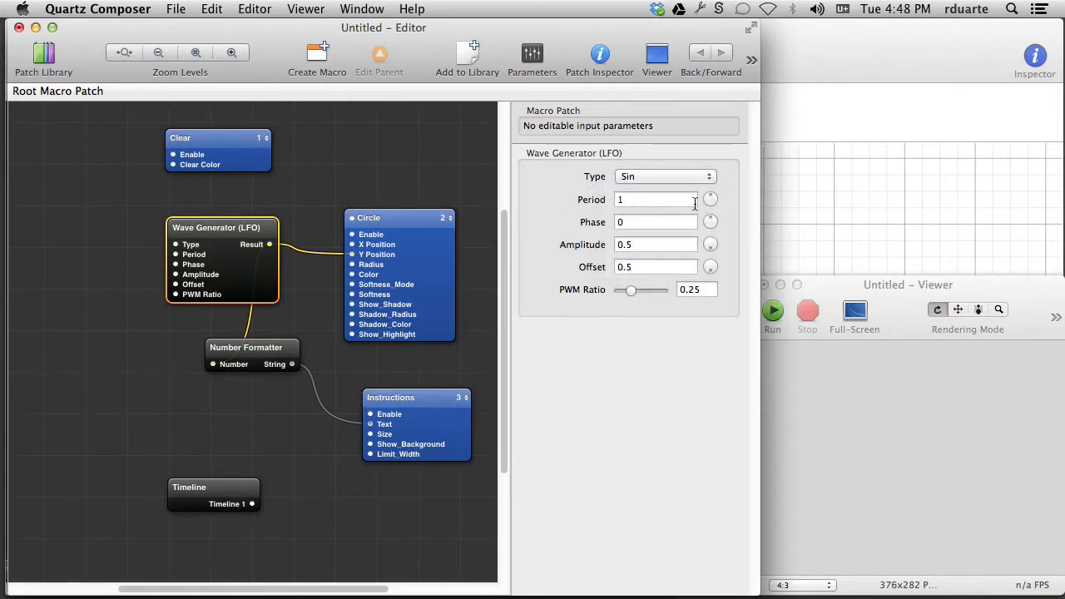
pyautogui.click(673, 171)
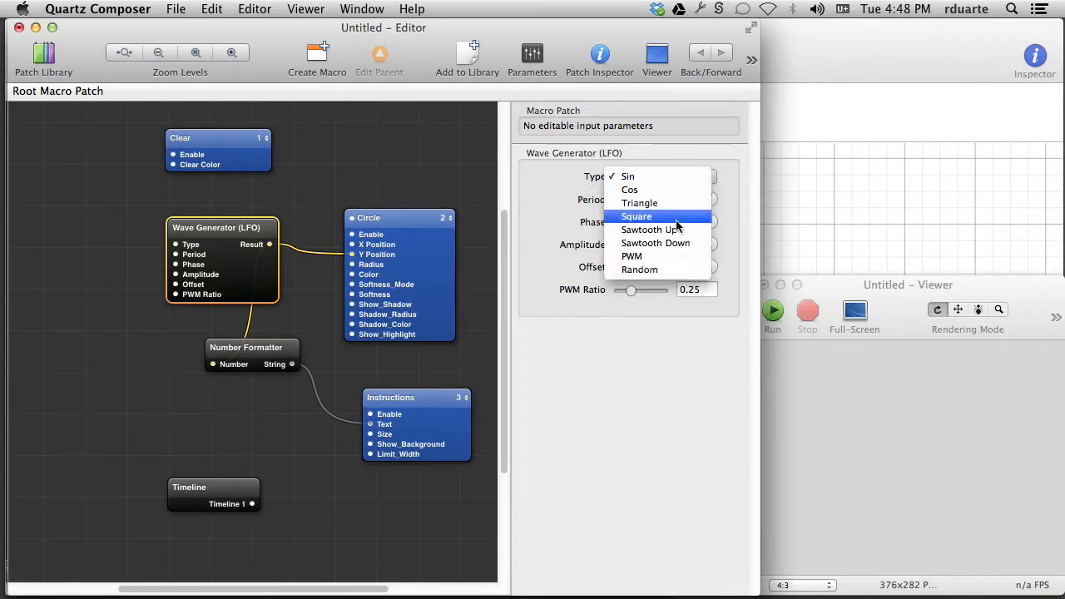
pyautogui.click(670, 223)
pyautogui.click(831, 284)
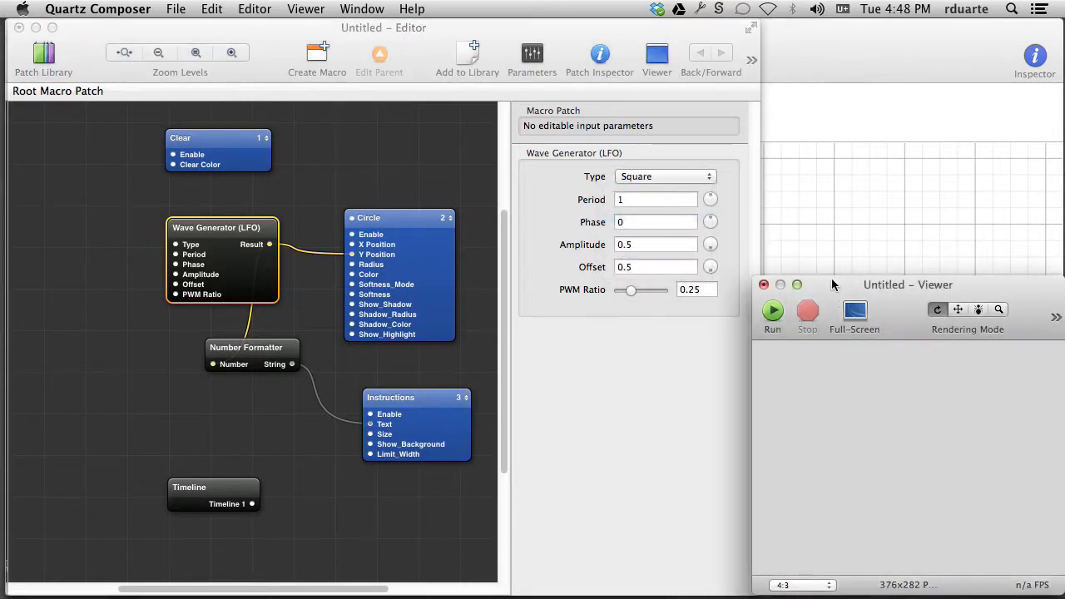
pyautogui.click(773, 312)
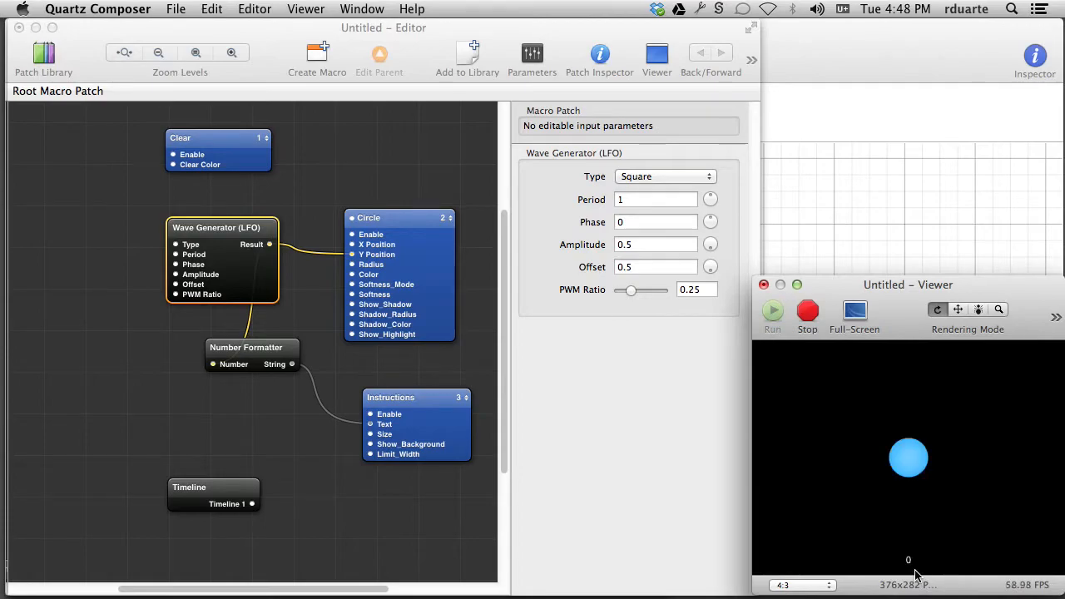
pyautogui.click(807, 312)
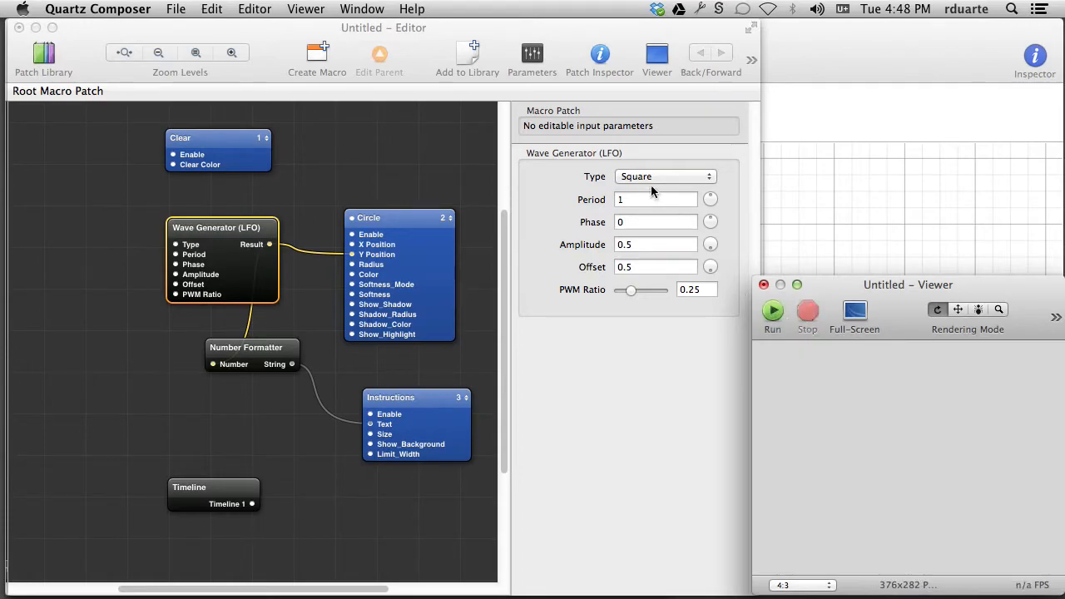
pyautogui.click(647, 177)
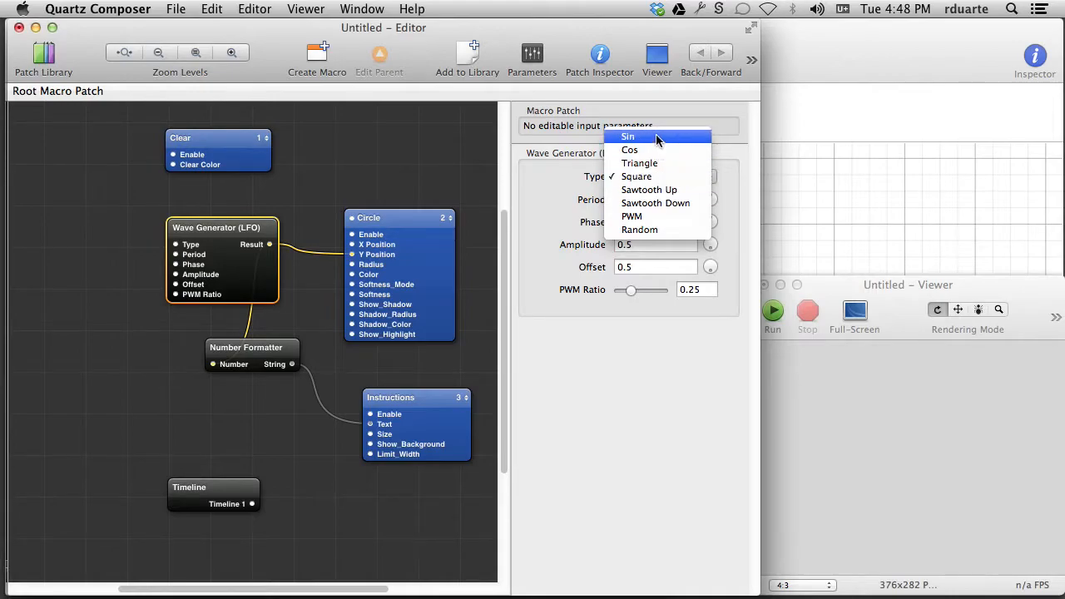
pyautogui.click(655, 135)
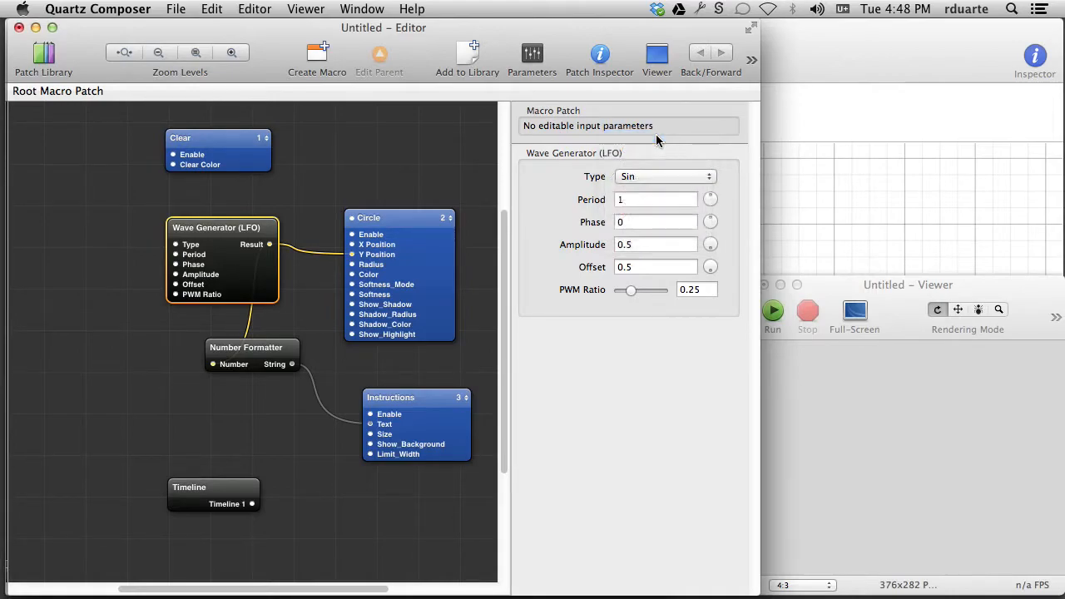
# Check the LFO sine curve's period in Grapher, return to Quartz Composer and briefly run the composition.
pyautogui.click(651, 198)
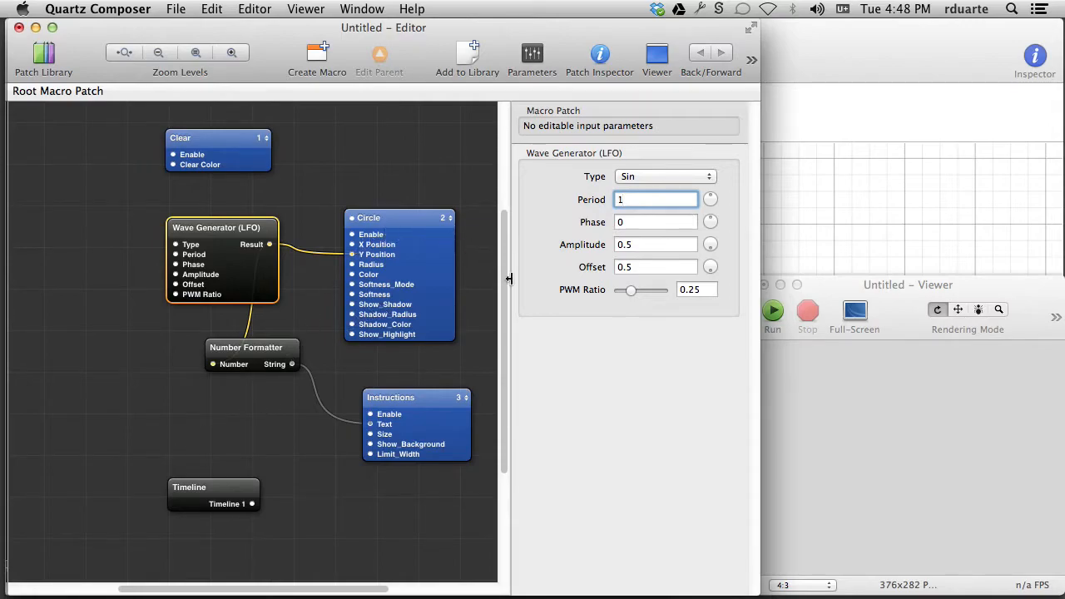
pyautogui.press('super+Tab')
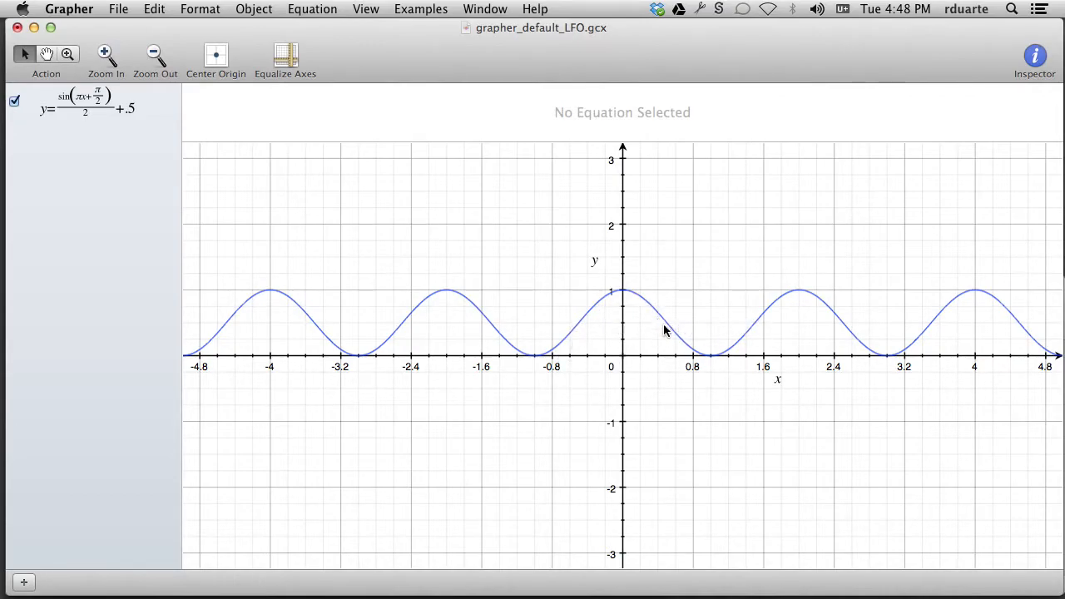
pyautogui.press('super+Tab')
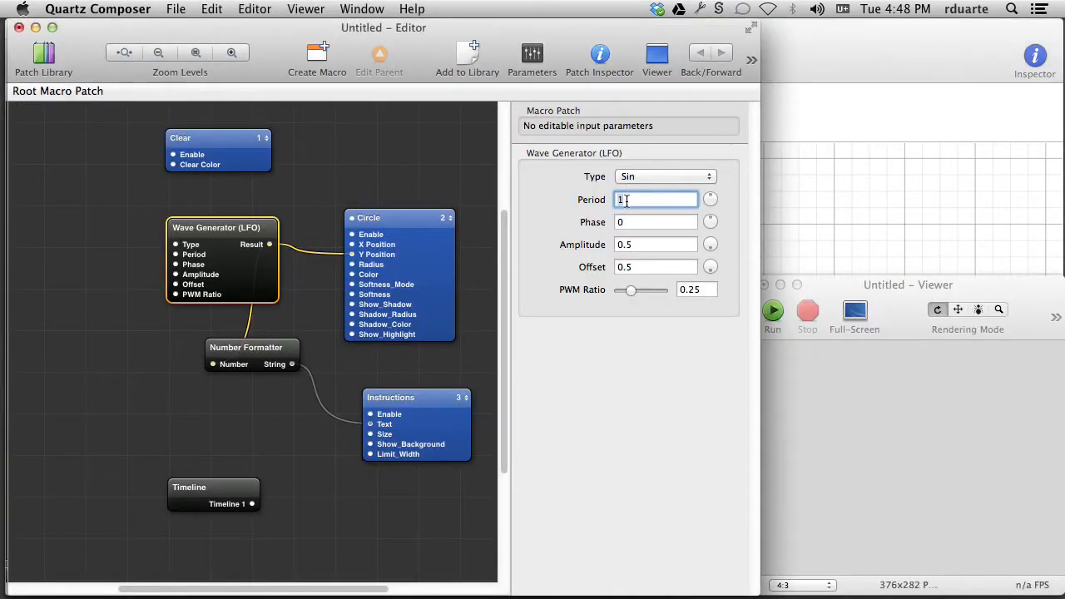
pyautogui.click(772, 310)
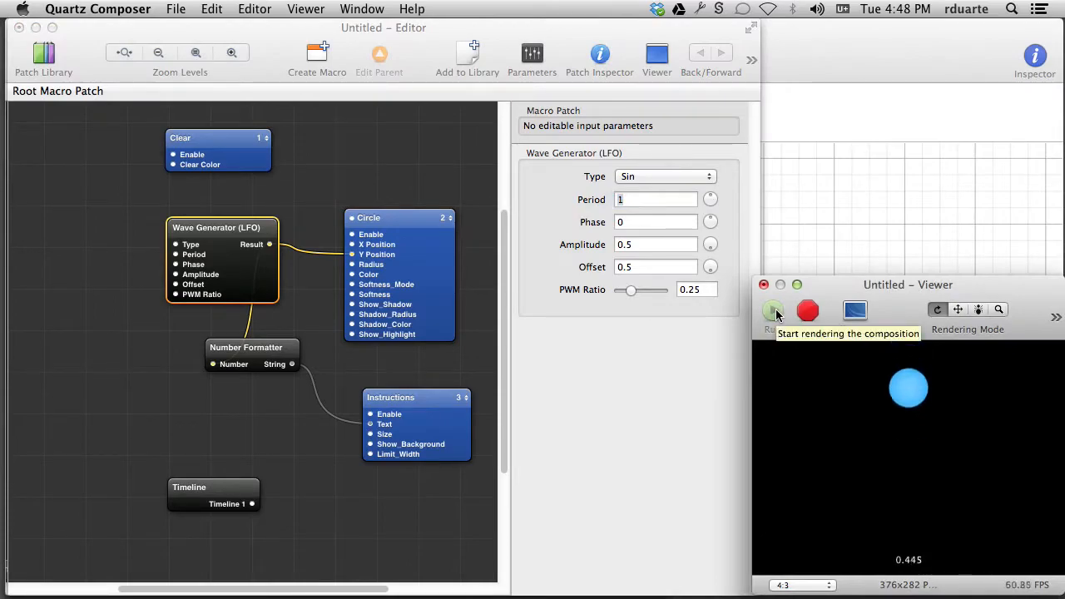
pyautogui.click(808, 311)
# Check the sine curve in Grapher against the Wave Generator's Phase, return to Quartz Composer and open the Amplitude value.
pyautogui.click(634, 222)
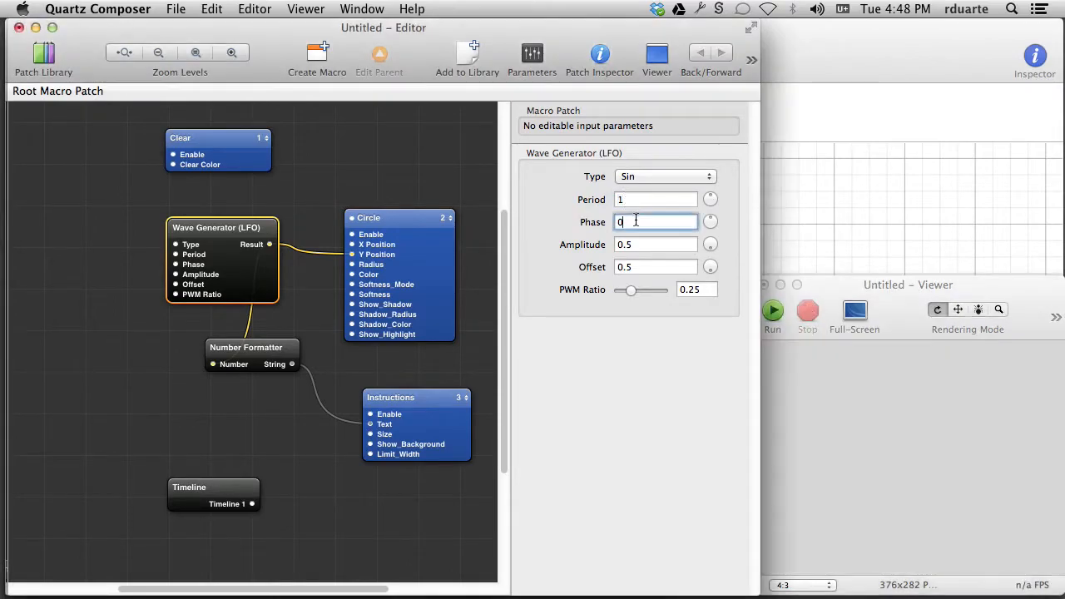
pyautogui.click(827, 208)
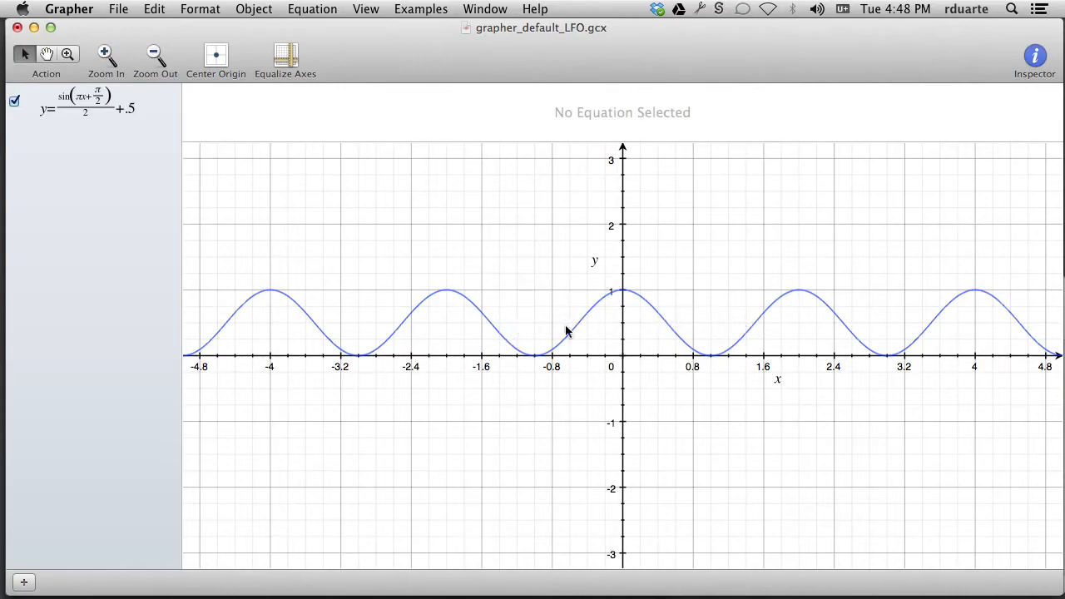
pyautogui.press('super+Tab')
pyautogui.click(821, 287)
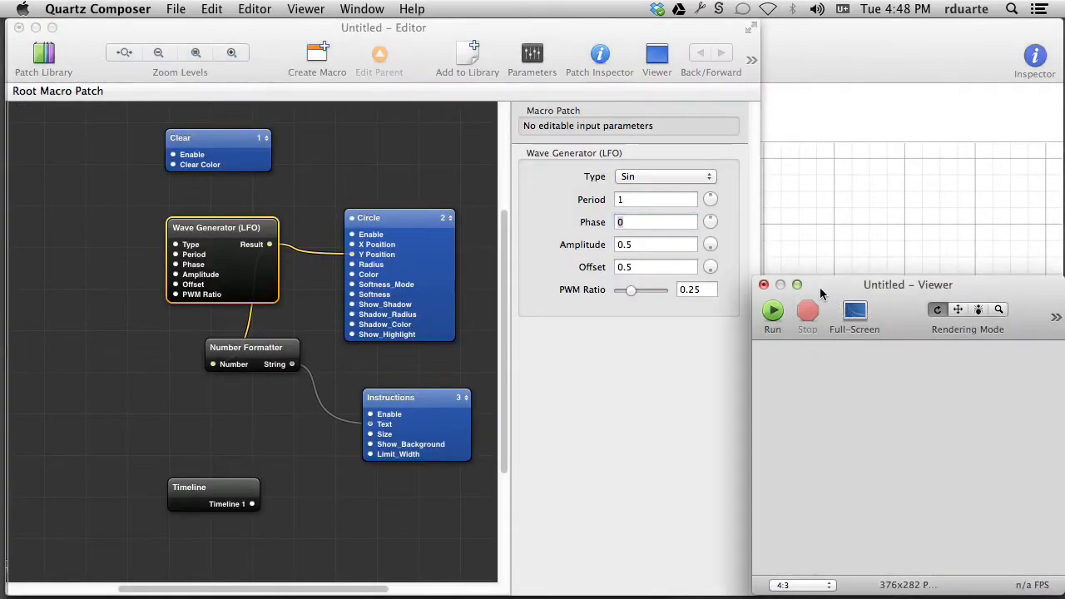
pyautogui.click(641, 244)
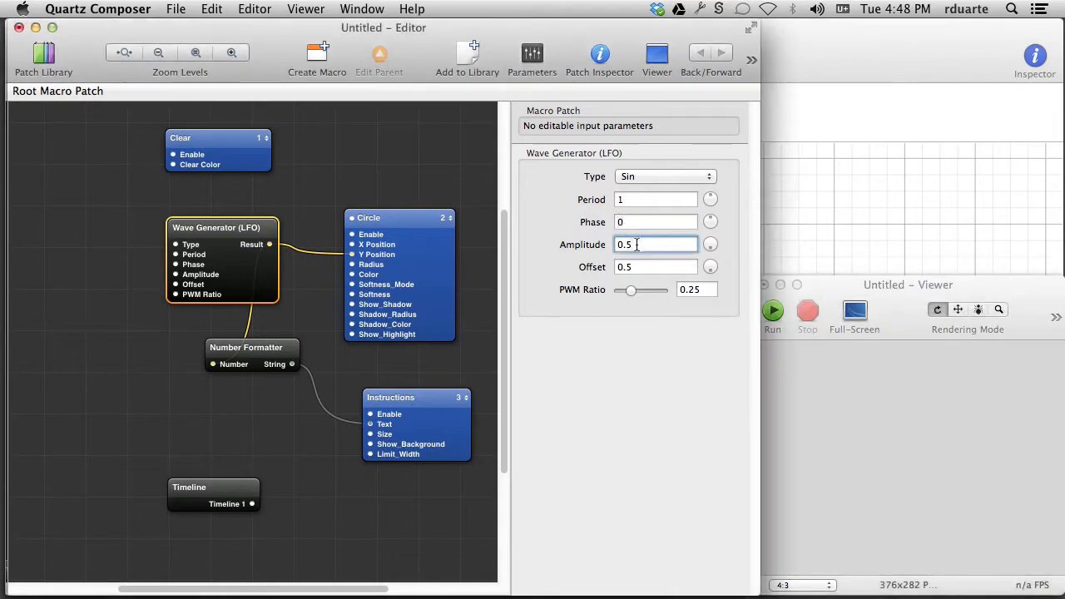
# Switch to Grapher, add the equation y=sin(x), and hide the existing LFO curve.
pyautogui.doubleClick(638, 244)
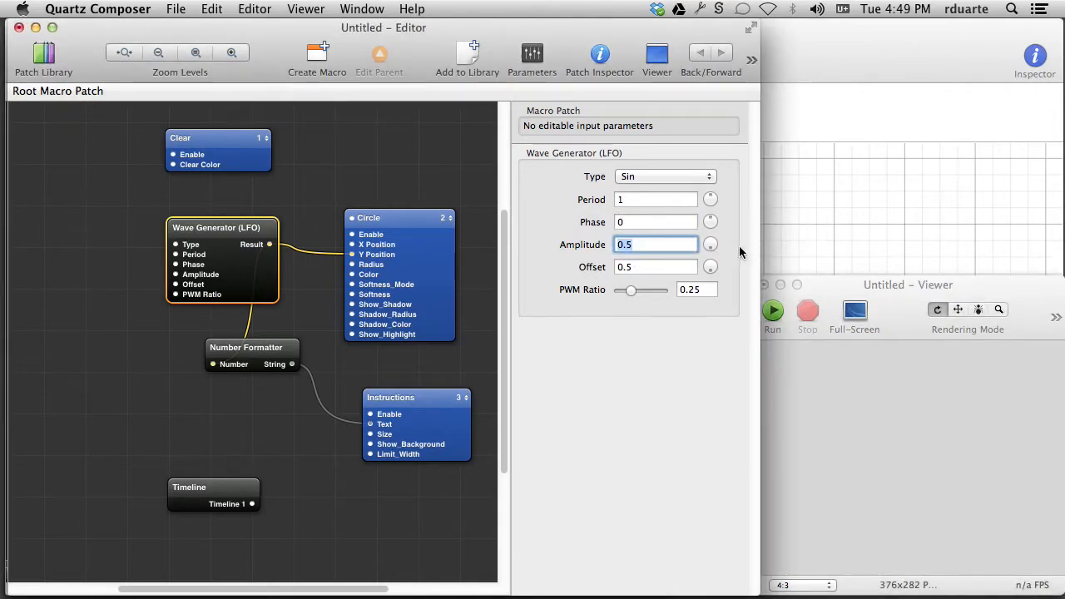
pyautogui.click(783, 241)
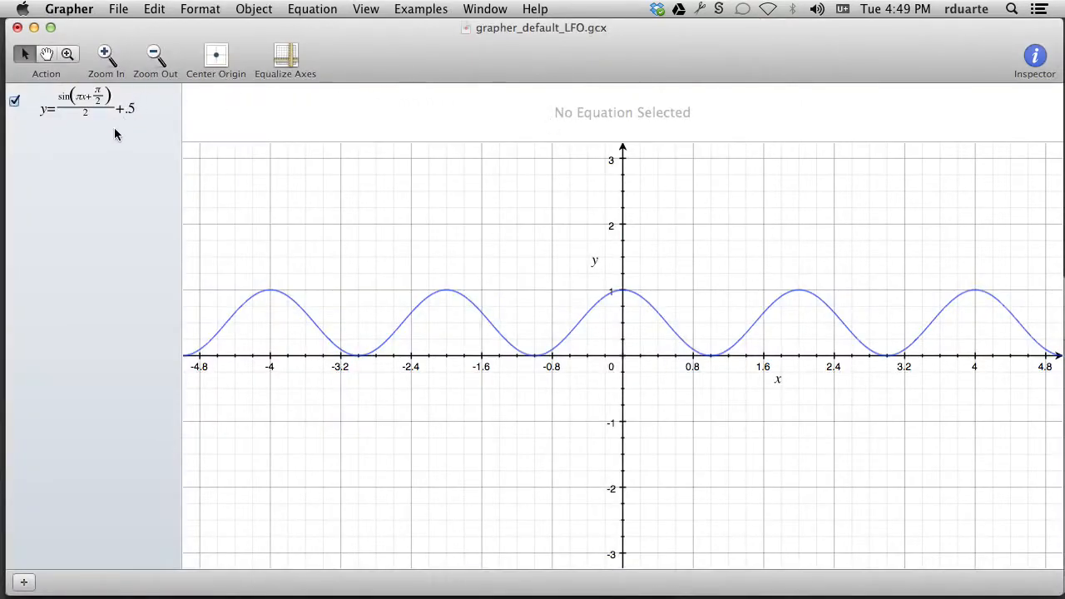
pyautogui.click(24, 582)
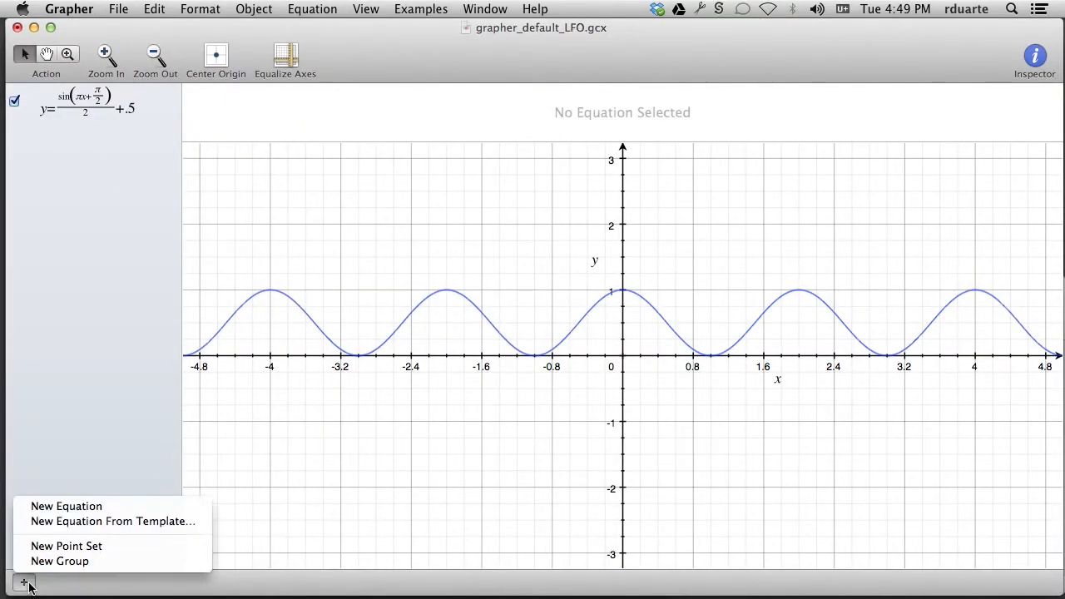
pyautogui.click(60, 506)
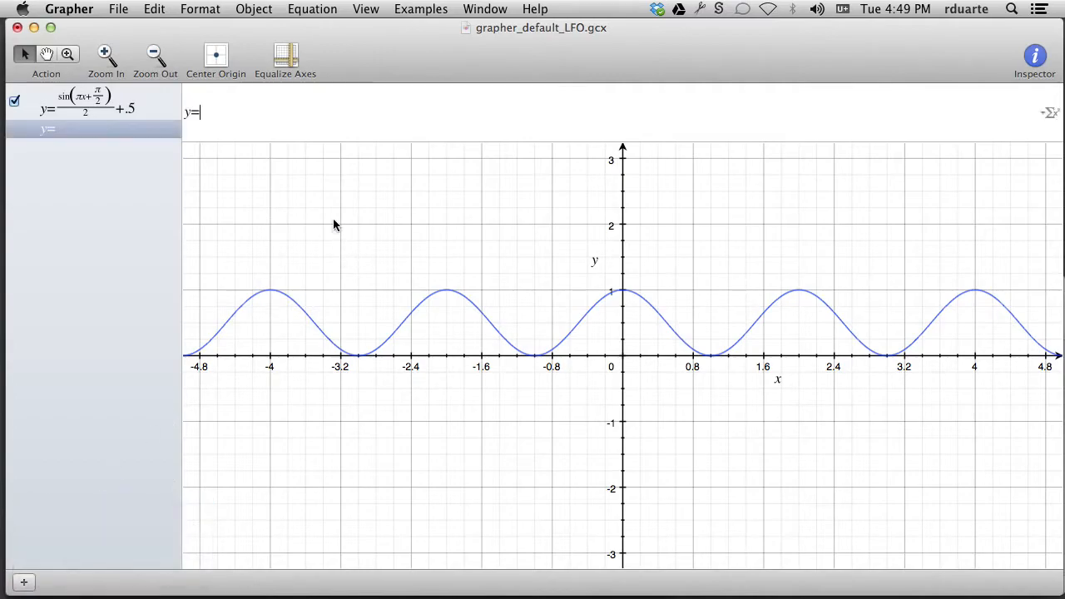
pyautogui.write('sin(x)')
pyautogui.press('Return')
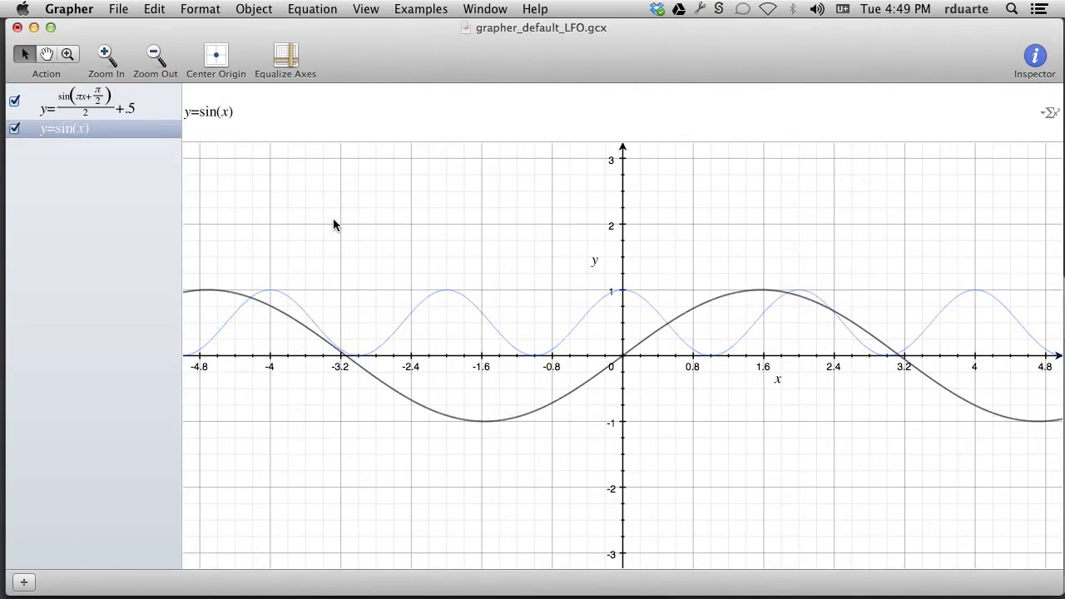
pyautogui.click(14, 101)
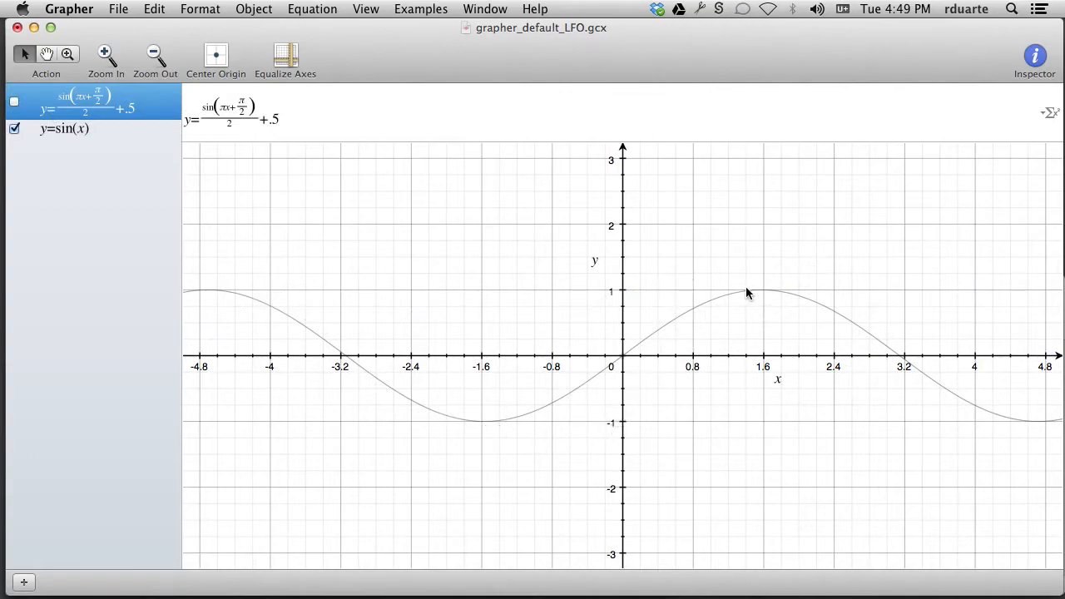
# Run the composition in Quartz Composer and compare the circle's motion and the Wave Generator's Amplitude with the sin(x) curve in Grapher.
pyautogui.press('super+Tab')
pyautogui.click(774, 311)
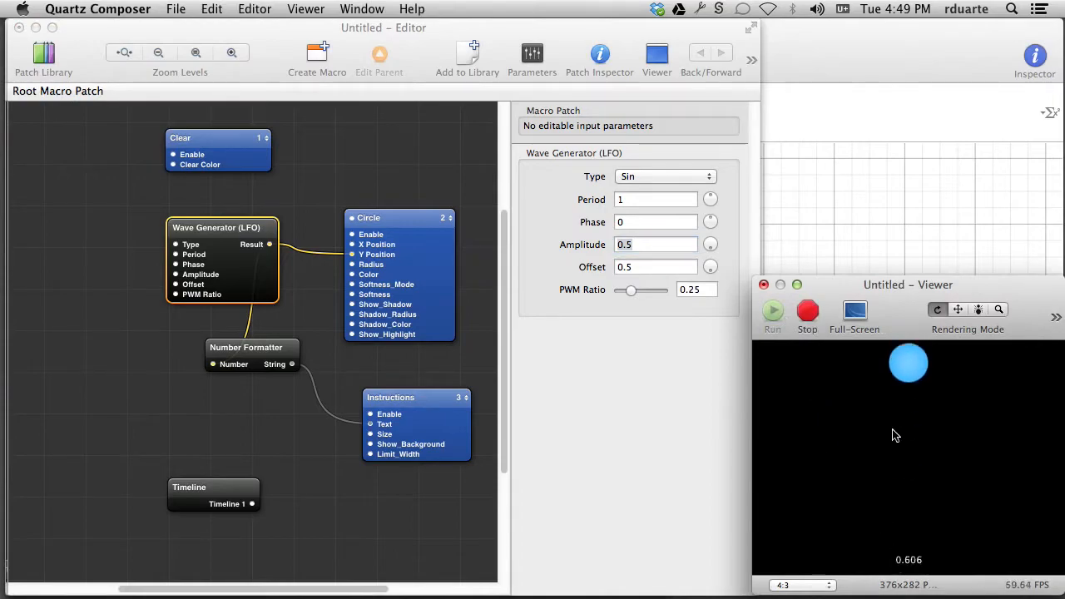
pyautogui.press('super+Tab')
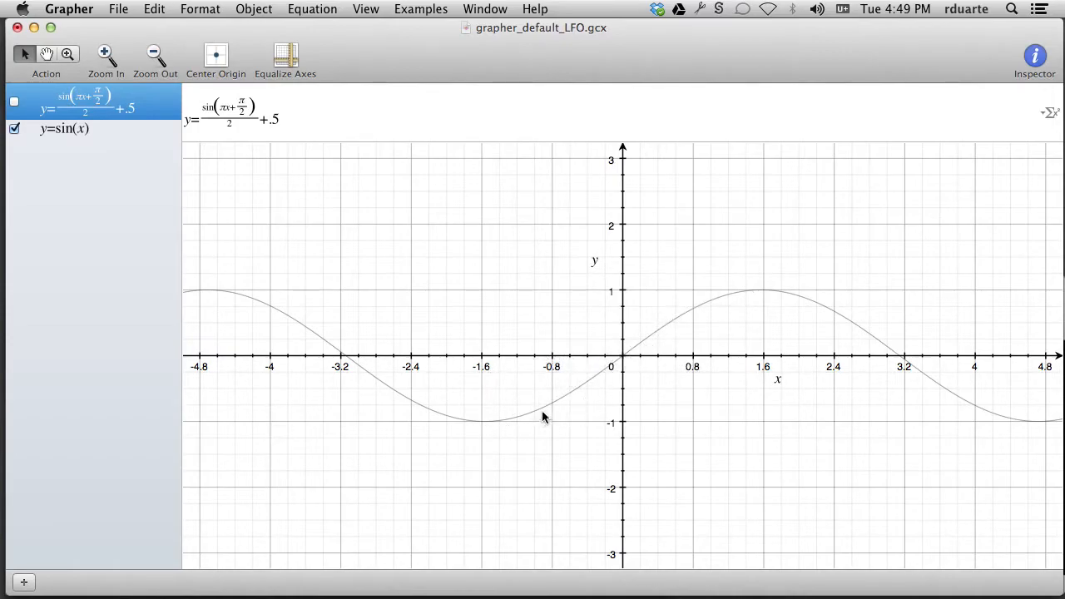
pyautogui.click(162, 135)
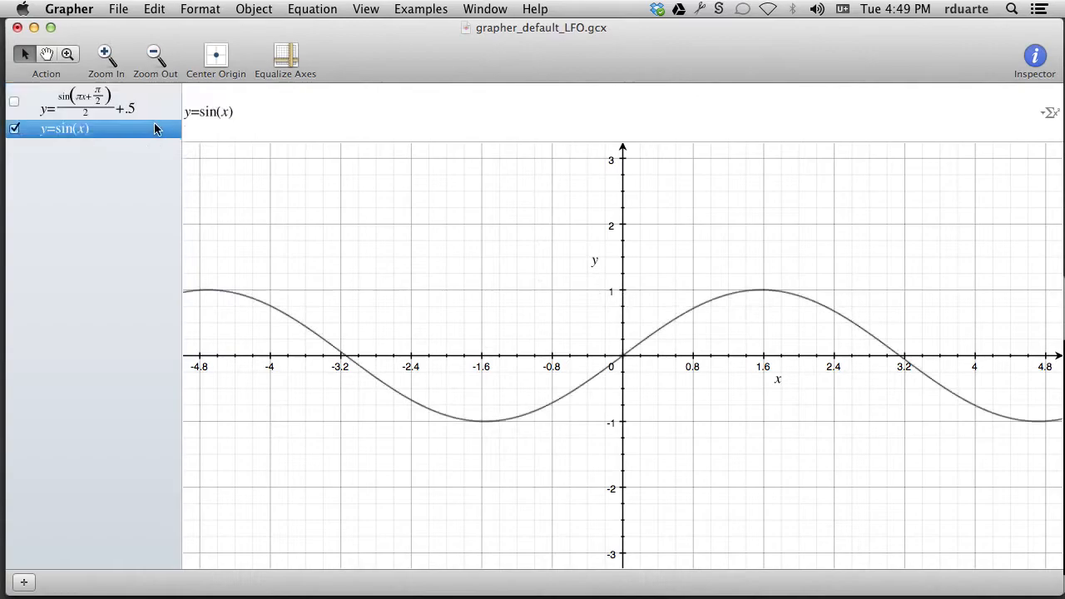
pyautogui.click(281, 105)
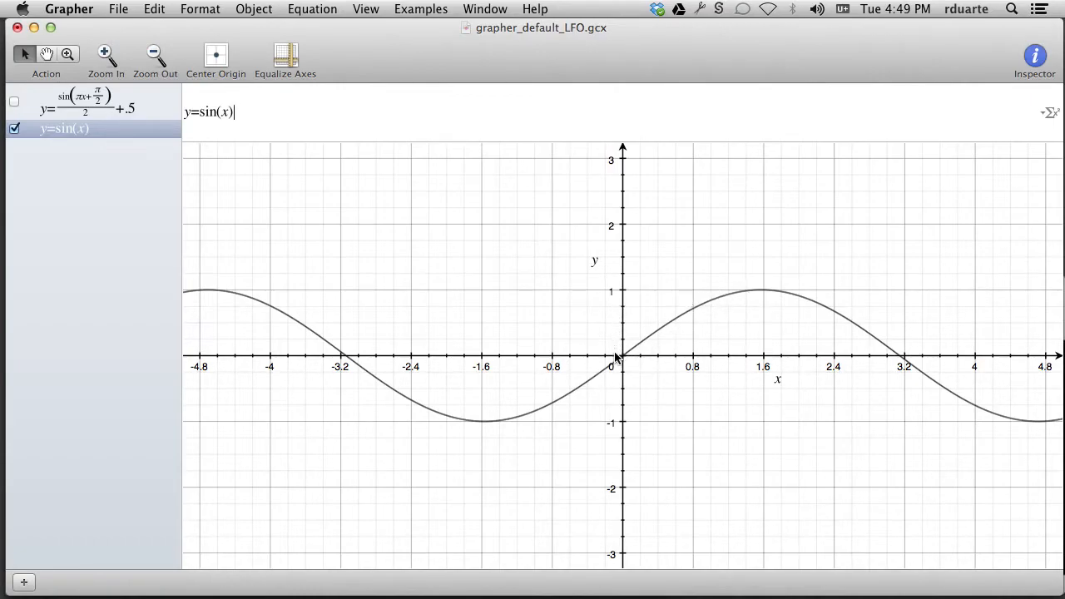
pyautogui.press('super+Tab')
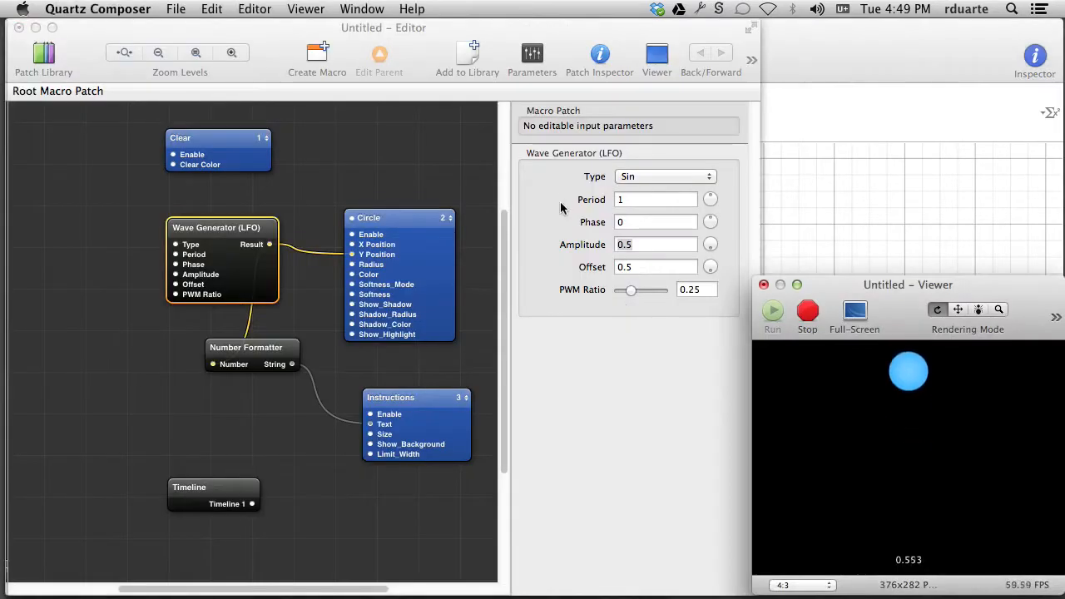
pyautogui.click(632, 243)
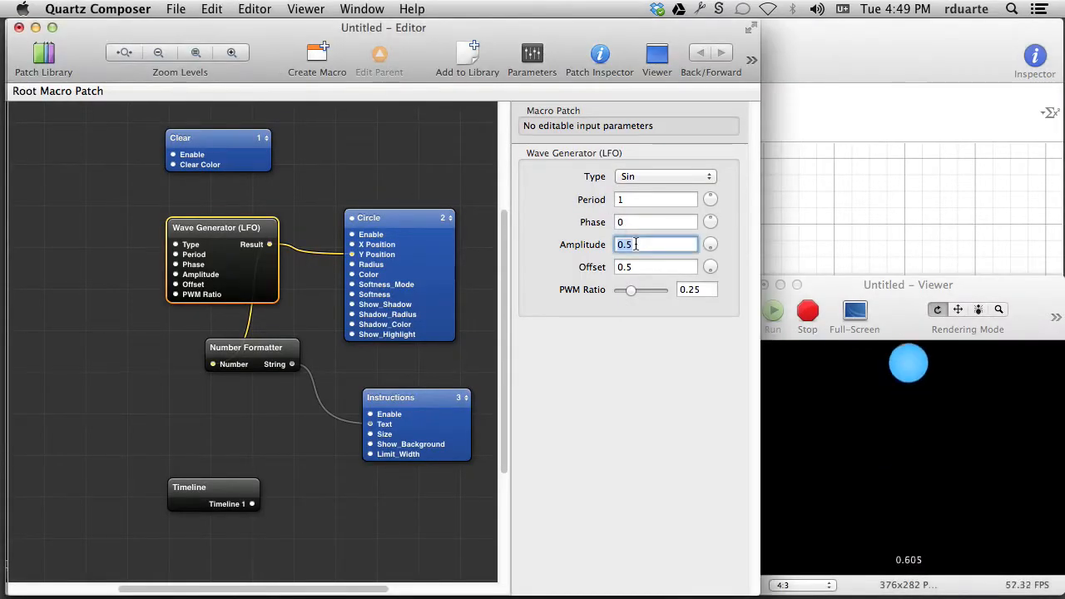
# Change the sin(x) equation in Grapher to y=sin(x)/2 to halve the wave's amplitude.
pyautogui.press('super+Tab')
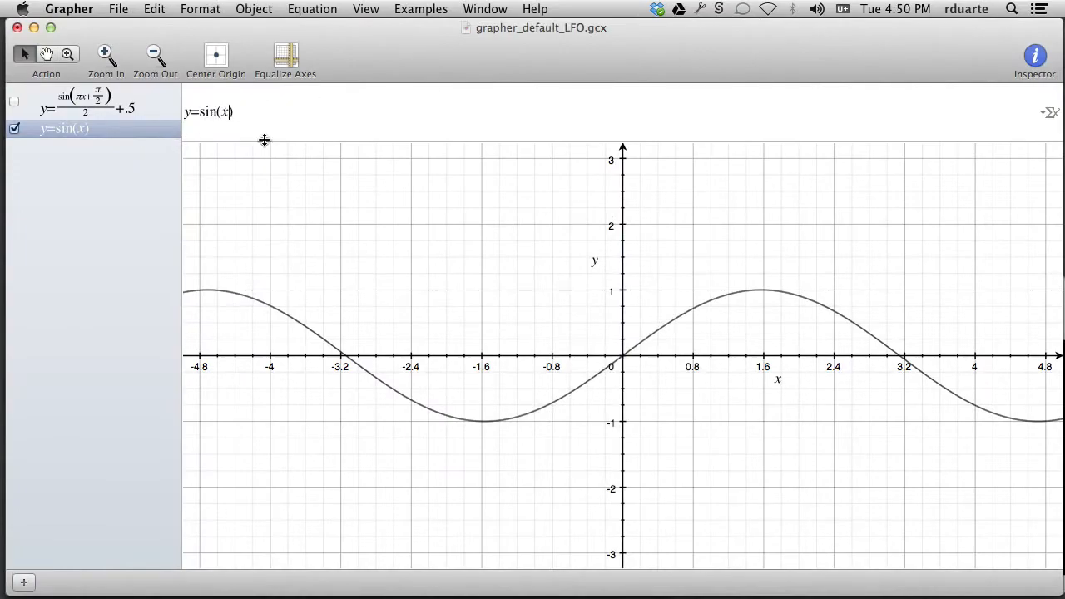
pyautogui.write('/2')
pyautogui.press('Return')
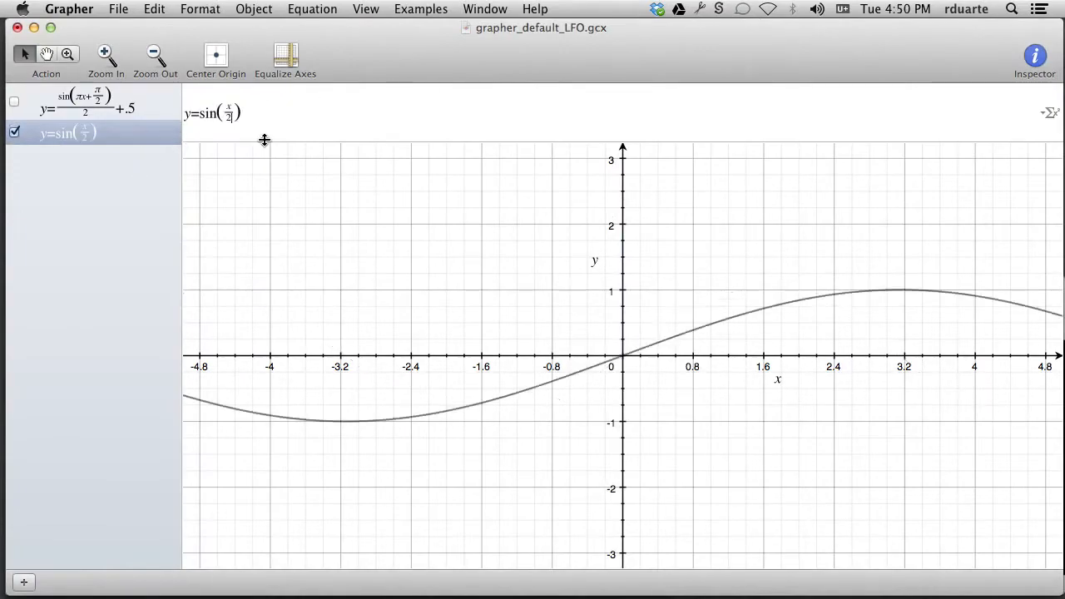
pyautogui.press('BackSpace')
pyautogui.write('/')
pyautogui.press('Return')
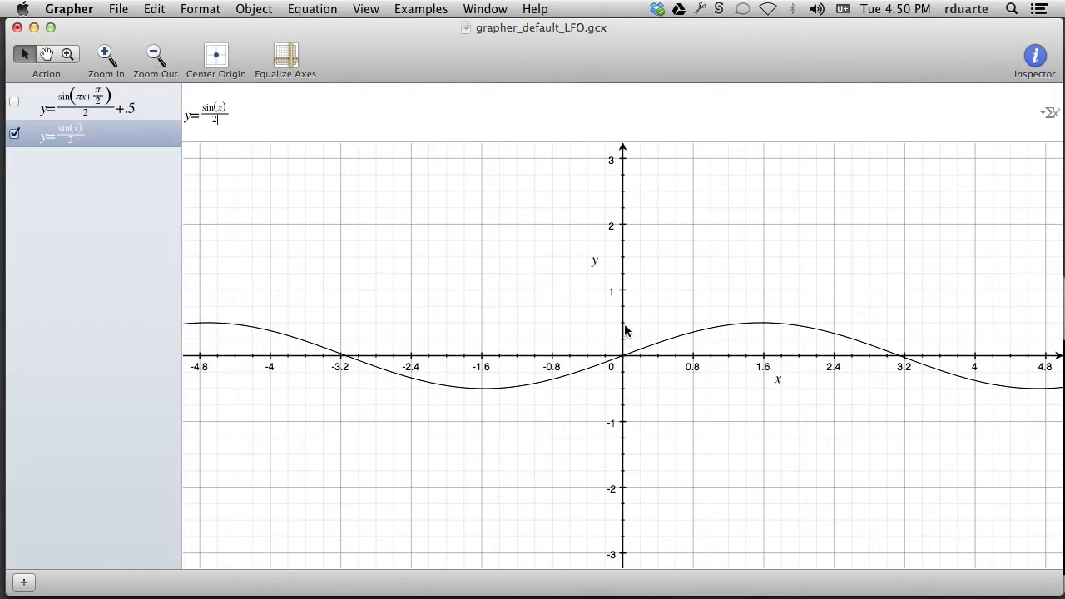
# Check the running circle in Quartz Composer, and in Grapher hide the sin(x)/2 curve and show the LFO curve again.
pyautogui.press('super+Tab')
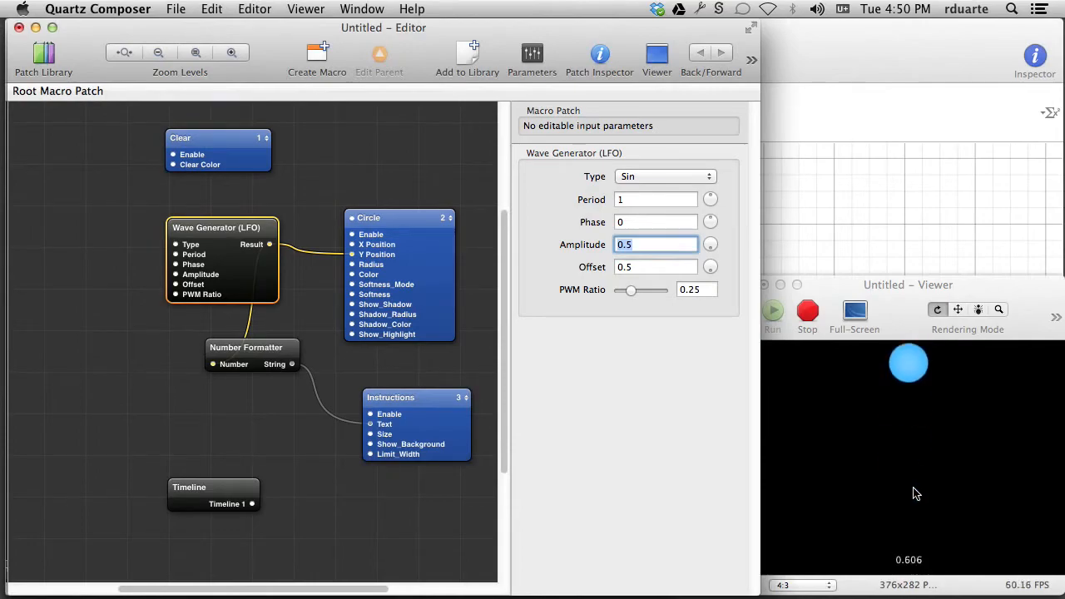
pyautogui.press('super+Tab')
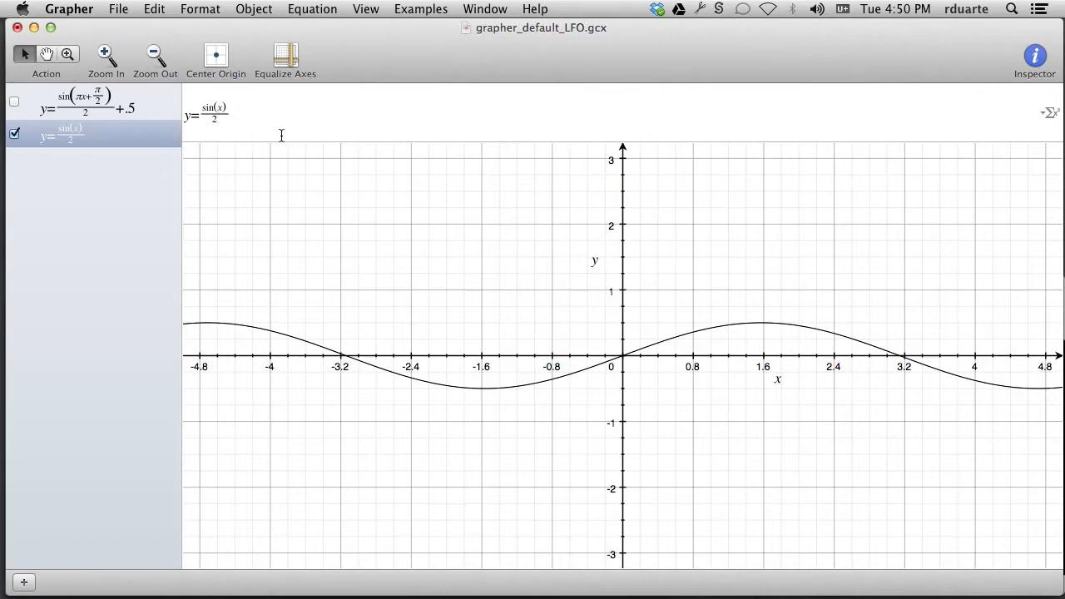
pyautogui.click(15, 133)
pyautogui.click(14, 101)
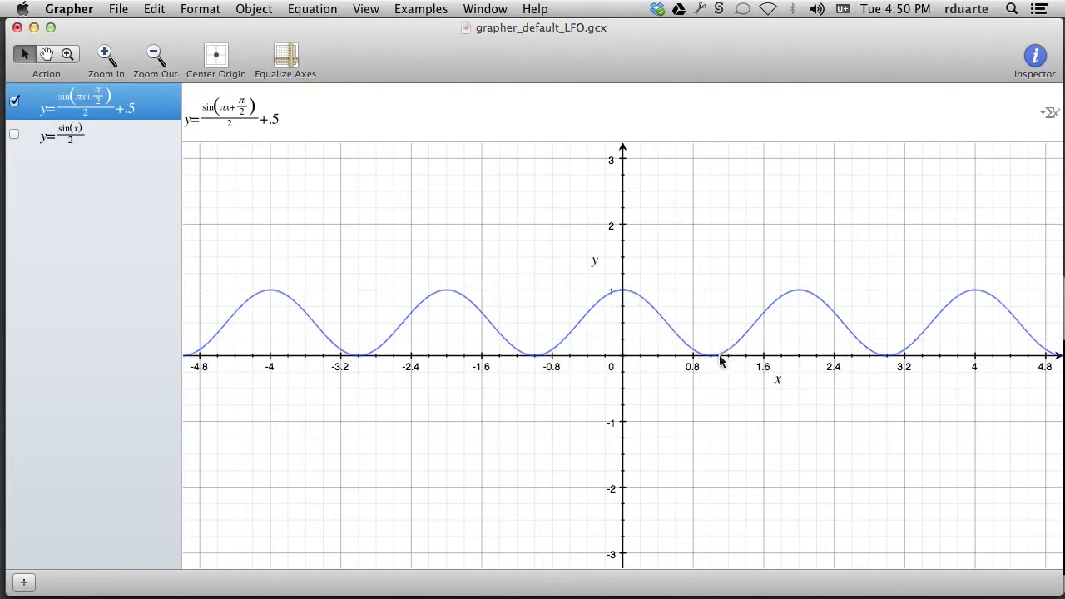
# Compare the LFO curve with the circle's motion and with a temporarily displayed sin(x)/2 curve in Grapher.
pyautogui.press('super+Tab')
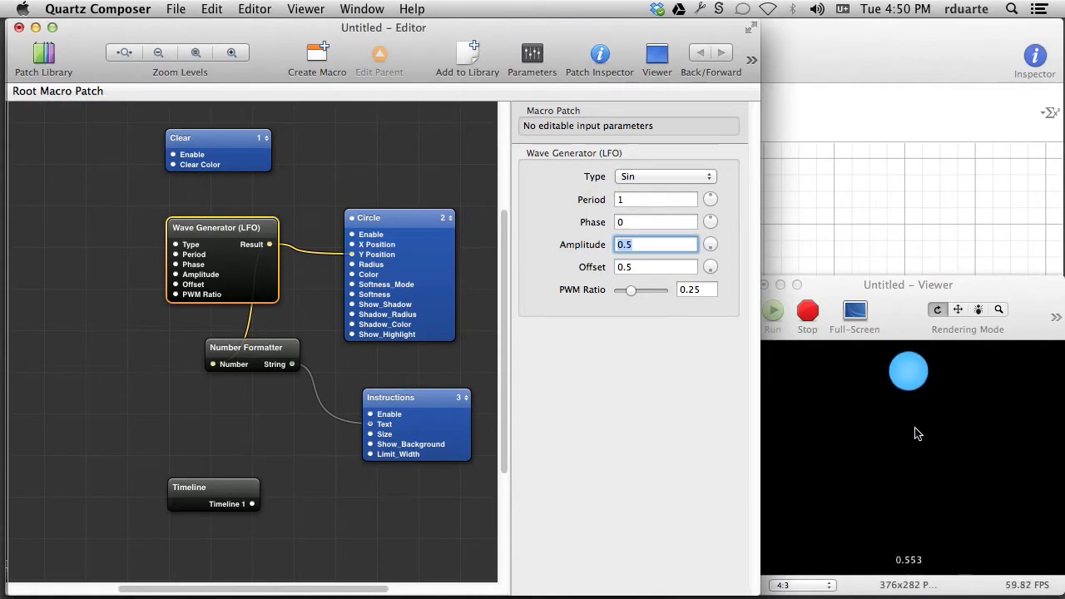
pyautogui.press('super+Tab')
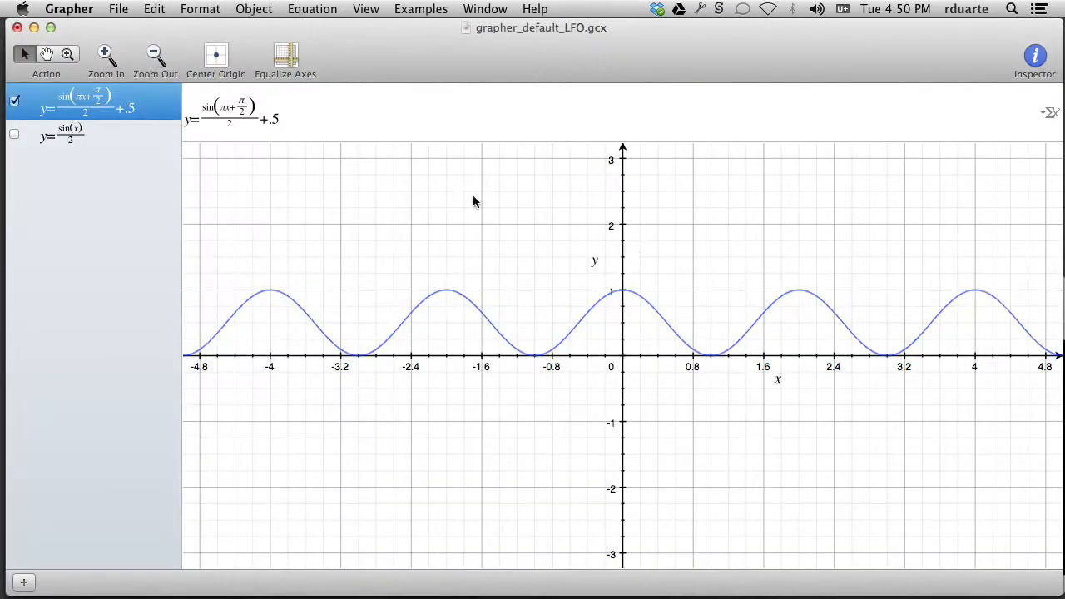
pyautogui.click(121, 147)
pyautogui.click(14, 134)
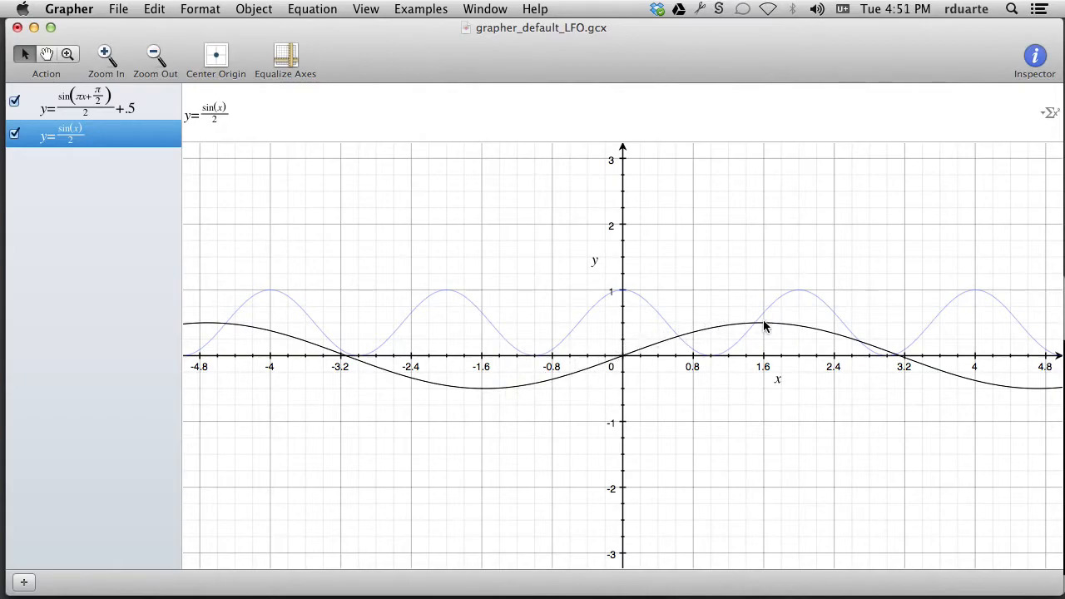
pyautogui.click(15, 135)
# Check the LFO curve's vertical offset in Grapher and set the Wave Generator's Offset to 0 in Quartz Composer.
pyautogui.press('super+Tab')
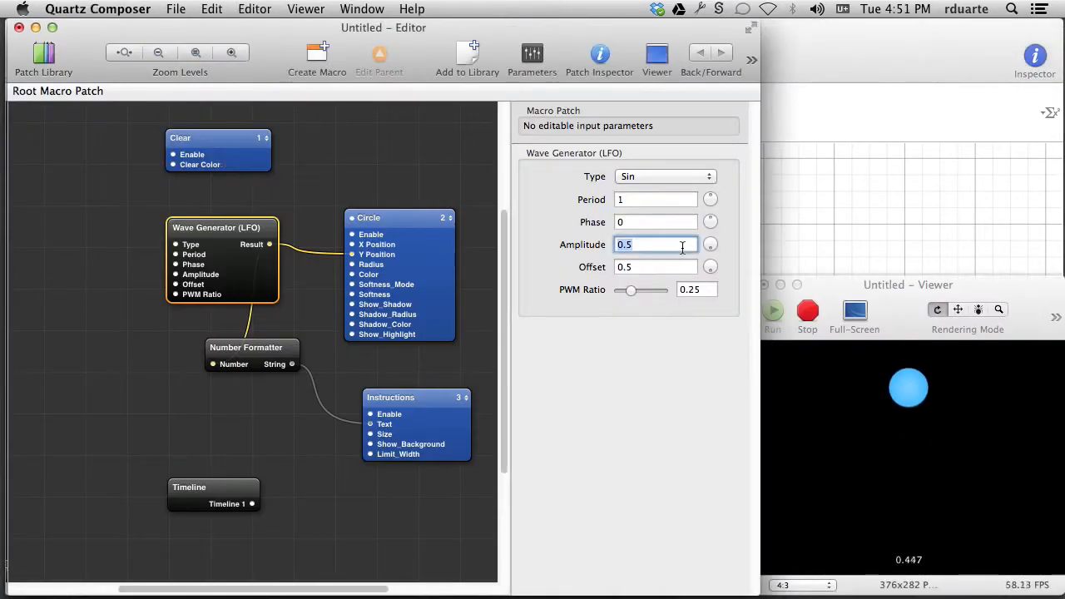
pyautogui.click(639, 267)
pyautogui.press('super+Tab')
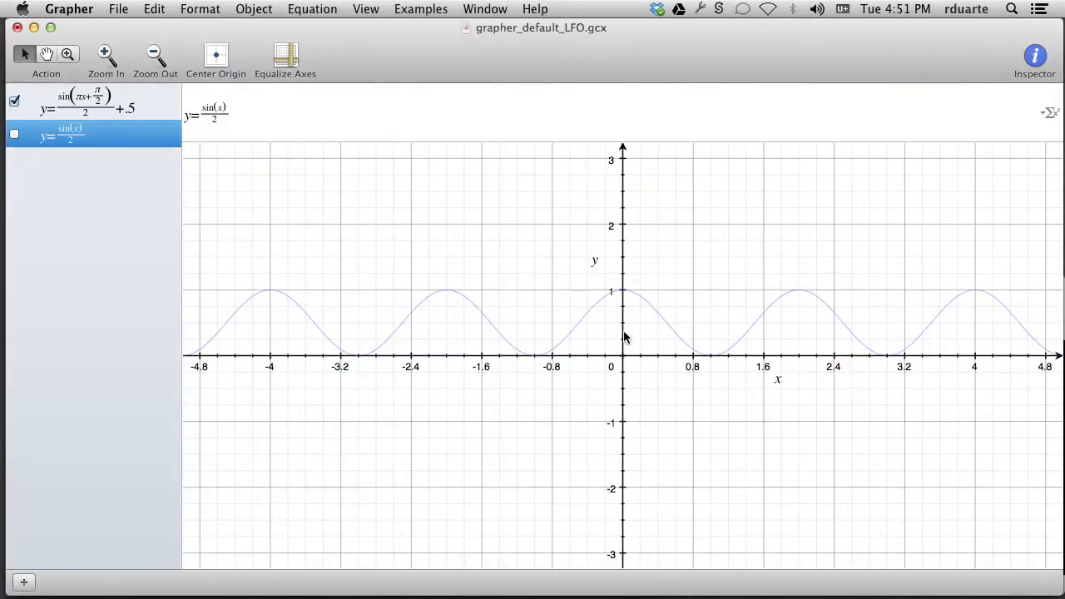
pyautogui.press('super+Tab')
pyautogui.press('BackSpace')
pyautogui.press('BackSpace')
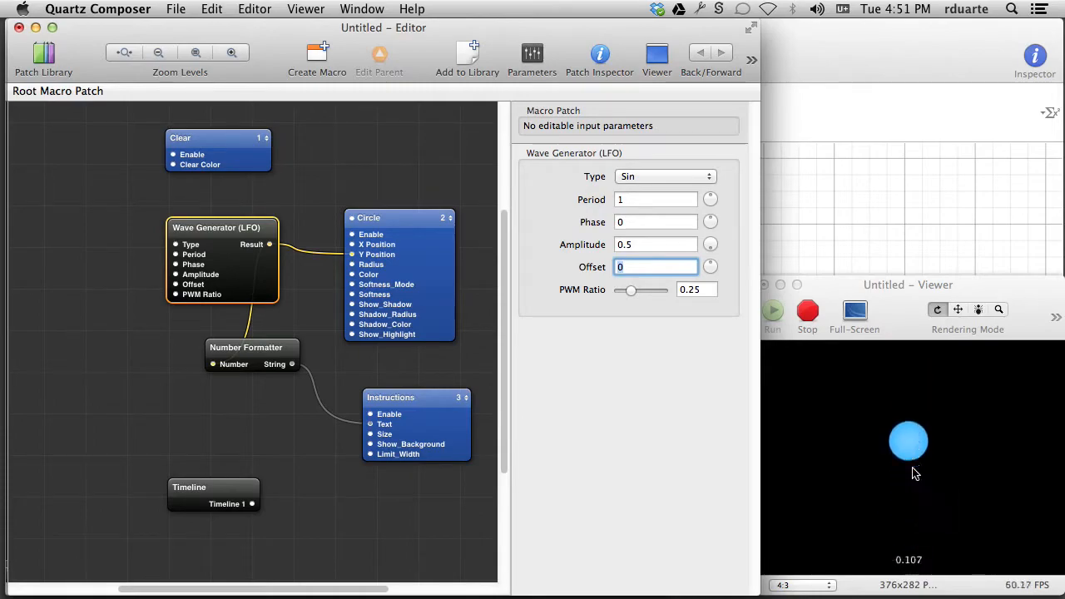
# Remove the +.5 term from the LFO equation in Grapher.
pyautogui.press('super+Tab')
pyautogui.click(117, 108)
pyautogui.click(299, 119)
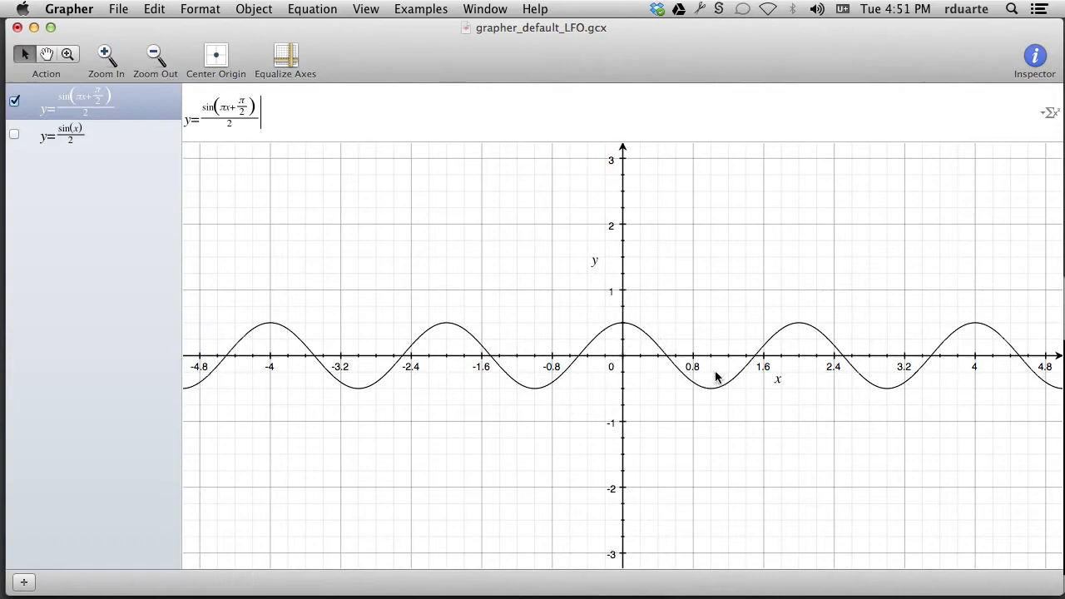
# Compare the LFO curve without offset in Grapher with the circle's motion and the Wave Generator's Amplitude in Quartz Composer.
pyautogui.press('super+Tab')
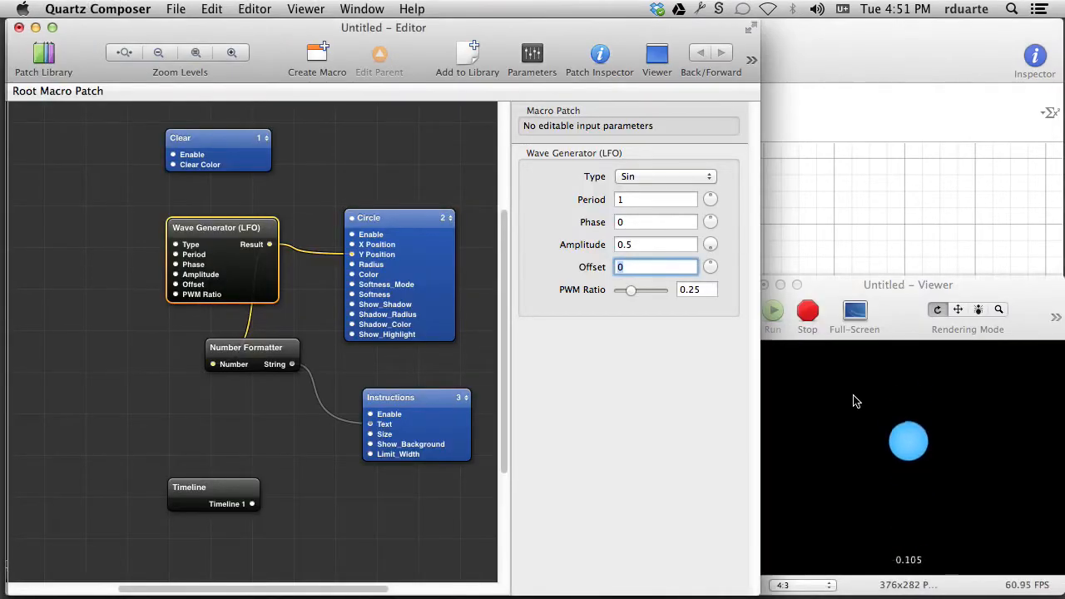
pyautogui.press('super+Tab')
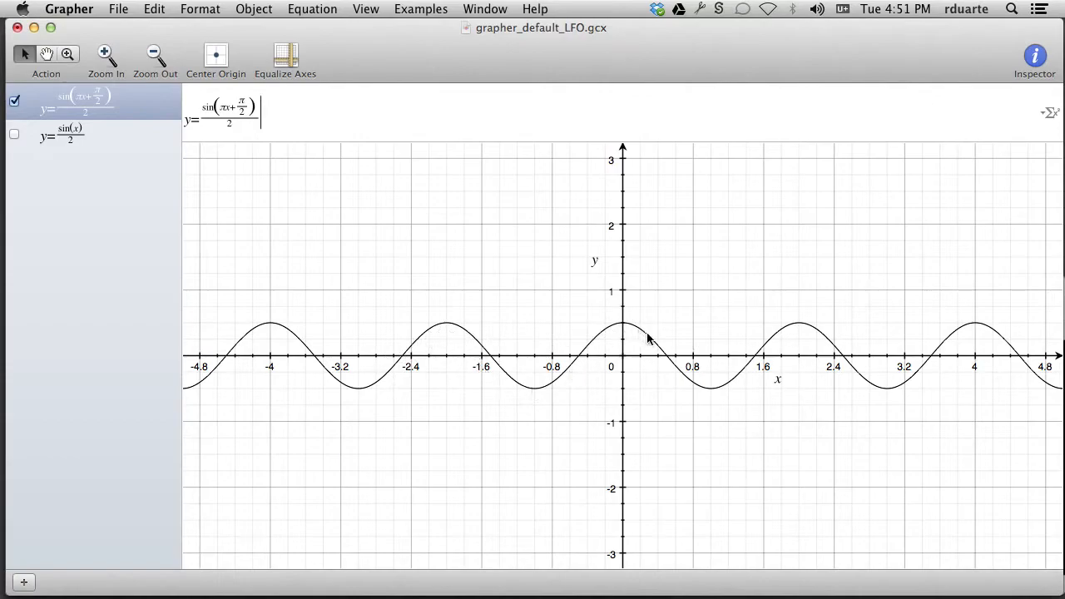
pyautogui.click(89, 15)
pyautogui.click(271, 147)
pyautogui.press('super+Tab')
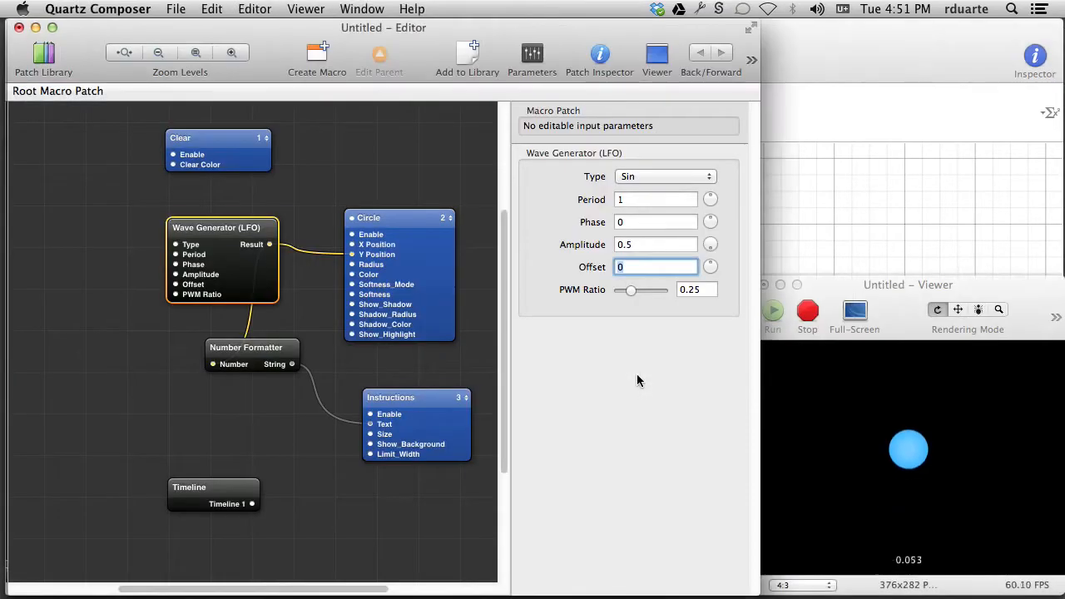
pyautogui.click(643, 246)
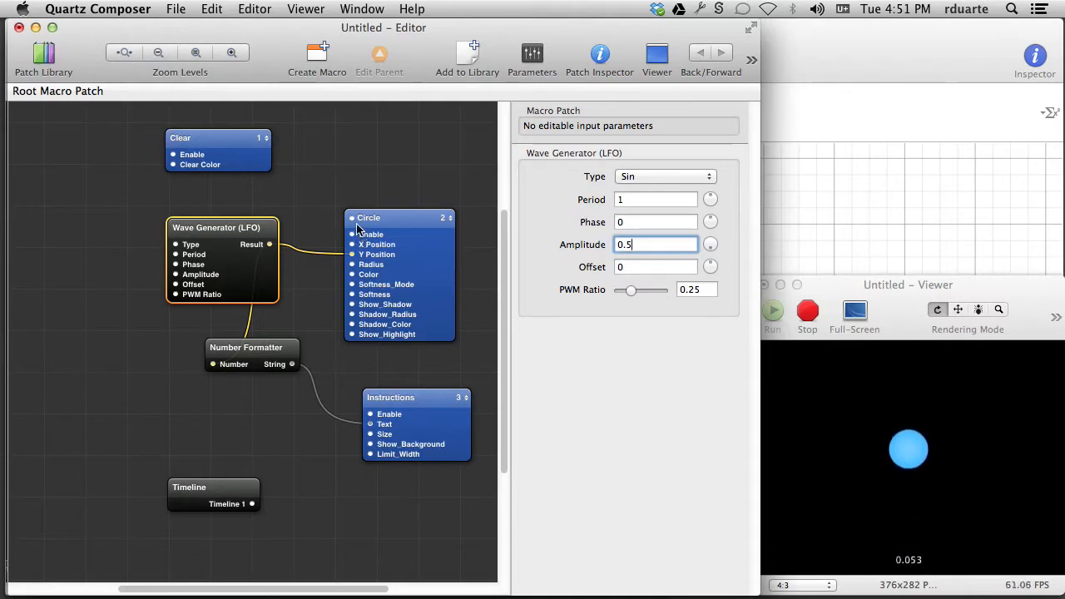
# Delete the Wave Generator (LFO), Number Formatter and Instructions patches together.
pyautogui.click(267, 223)
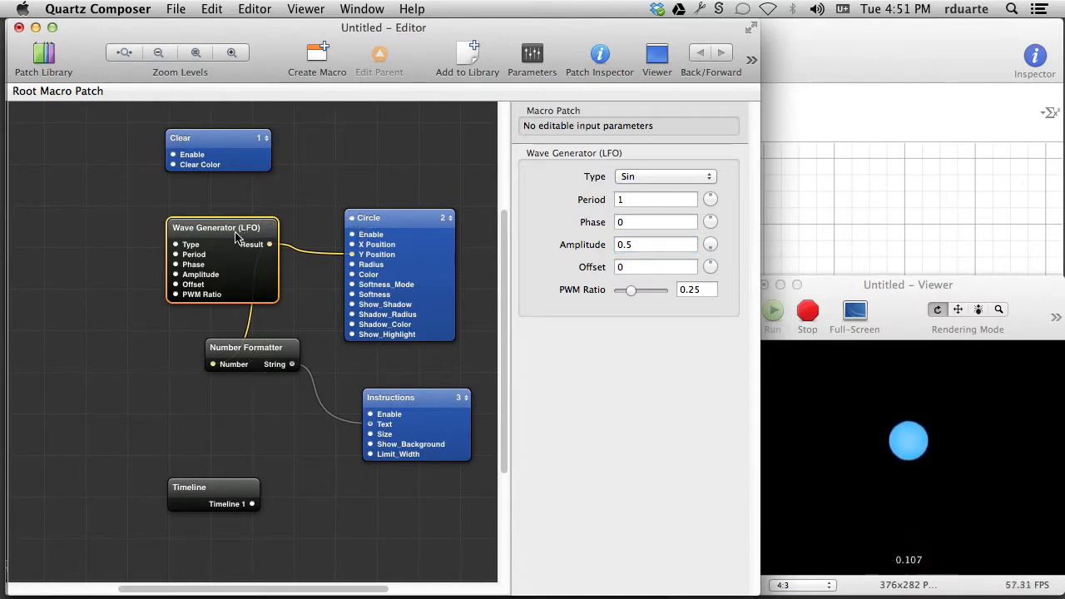
pyautogui.keyDown('shift'); pyautogui.click(266, 363); pyautogui.keyUp('shift')
pyautogui.keyDown('shift'); pyautogui.click(422, 402); pyautogui.keyUp('shift')
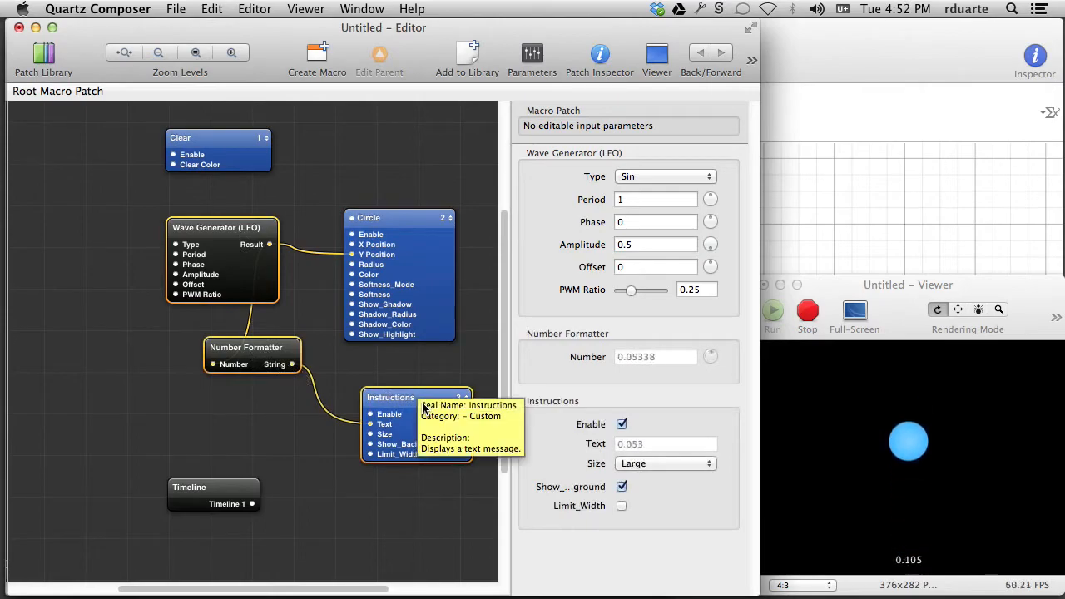
pyautogui.press('Delete')
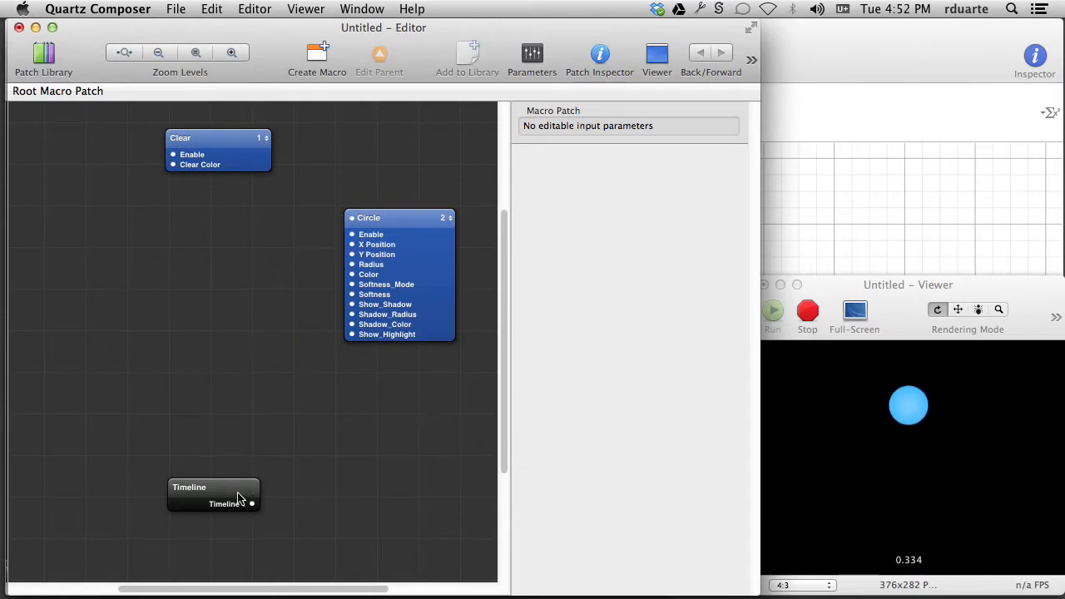
# Move the Timeline patch beside the Circle patch and open its inspector in place of the parameters view.
pyautogui.moveTo(235, 496)
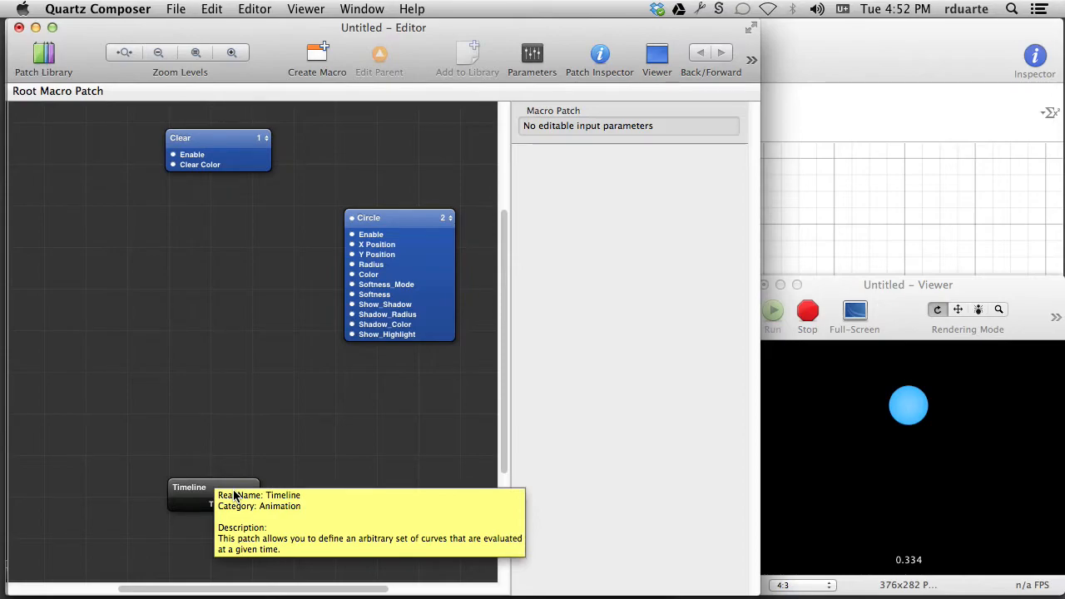
pyautogui.moveTo(234, 496); pyautogui.dragTo(238, 233)
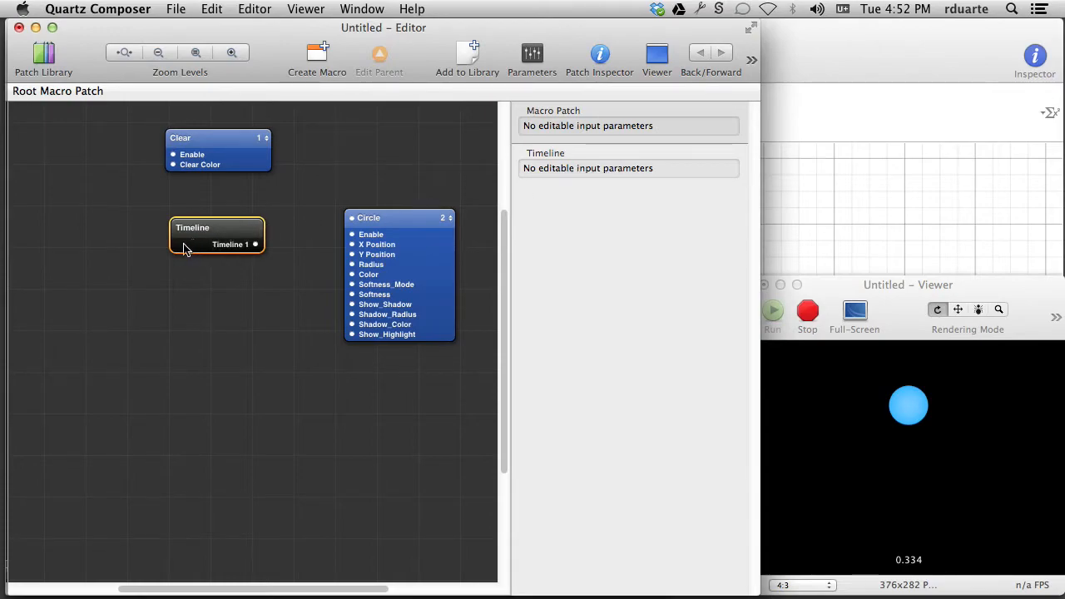
pyautogui.click(534, 54)
pyautogui.click(599, 55)
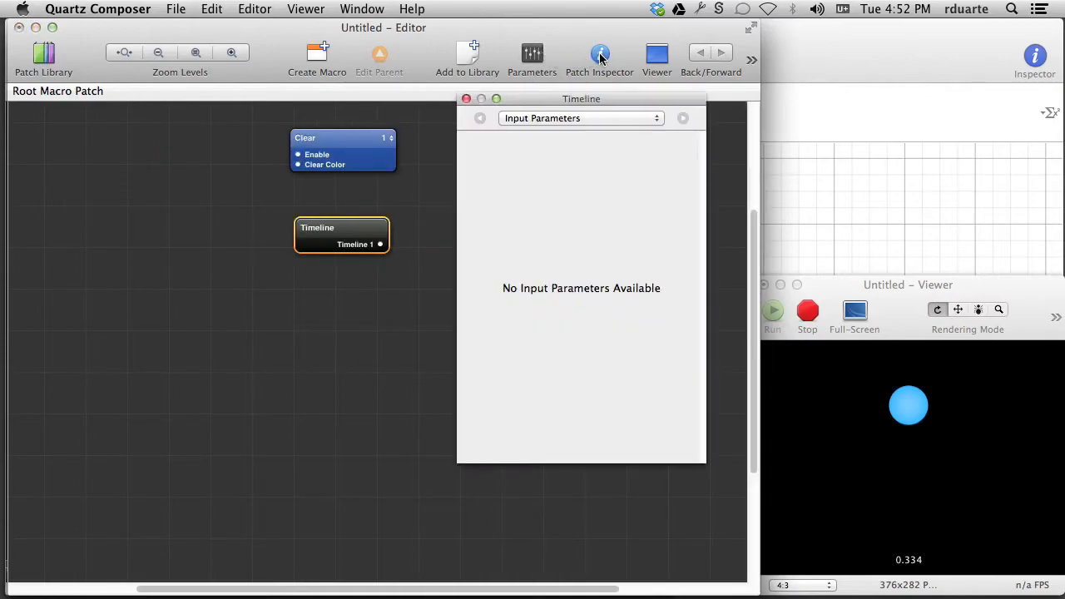
# Examine the Timeline patch's default curve in its settings, and deselect the patch.
pyautogui.moveTo(606, 99); pyautogui.dragTo(618, 164)
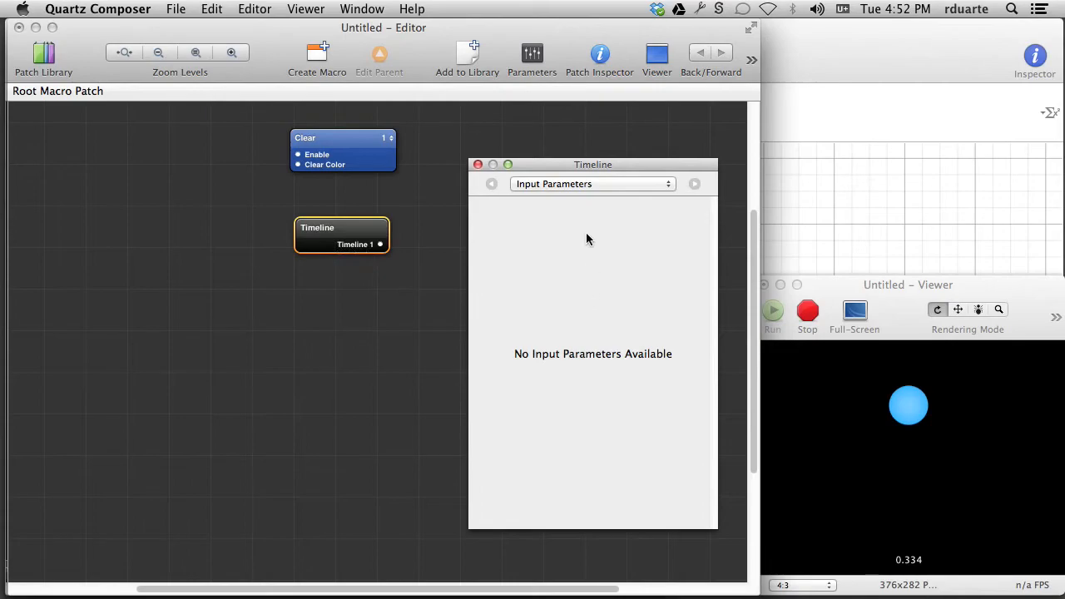
pyautogui.click(573, 185)
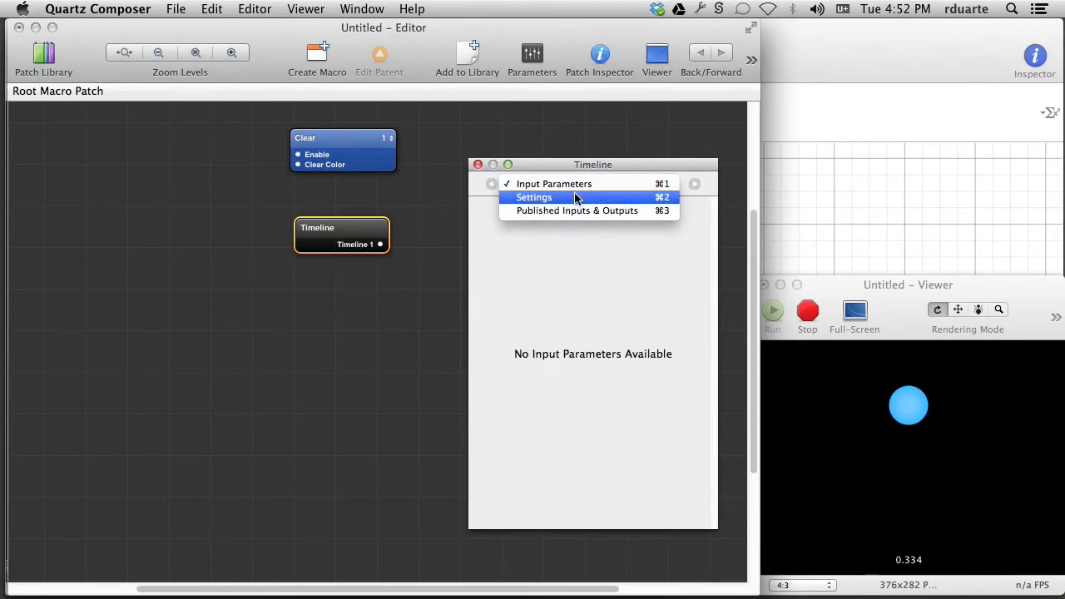
pyautogui.click(574, 196)
pyautogui.moveTo(600, 163); pyautogui.dragTo(193, 124)
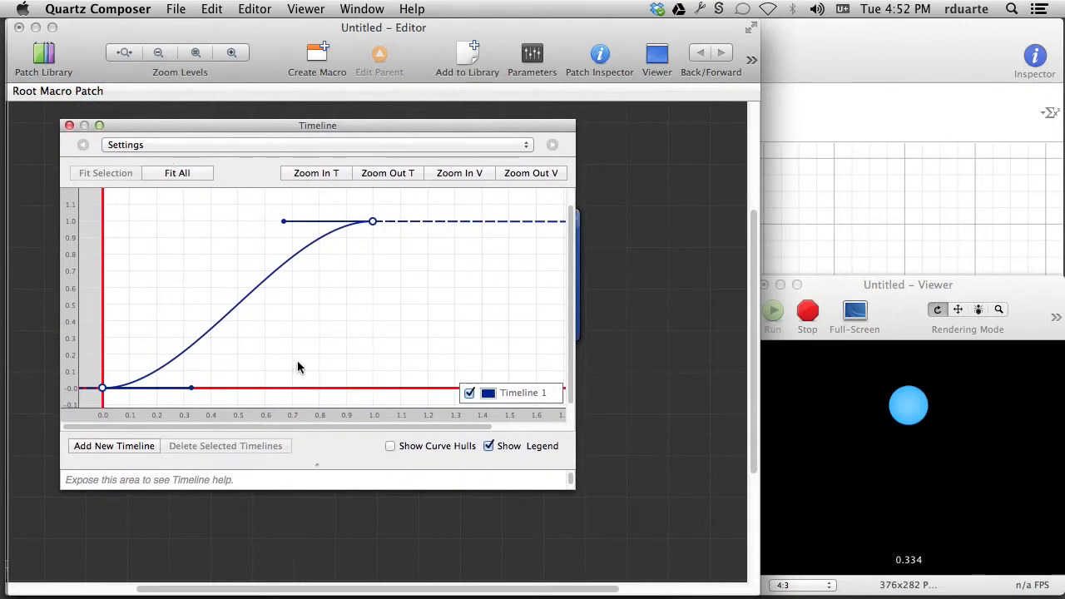
pyautogui.moveTo(480, 119); pyautogui.dragTo(929, 123)
pyautogui.click(385, 374)
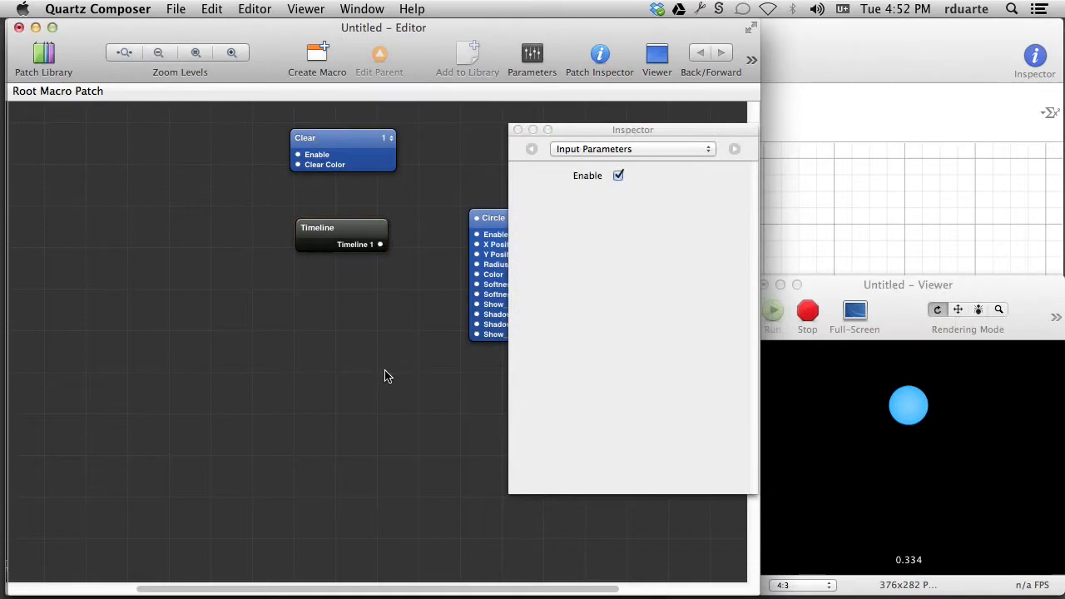
# Add an Instructions patch and connect the Timeline 1 output to its Text input.
pyautogui.press('super+Return')
pyautogui.write('instru')
pyautogui.press('Return')
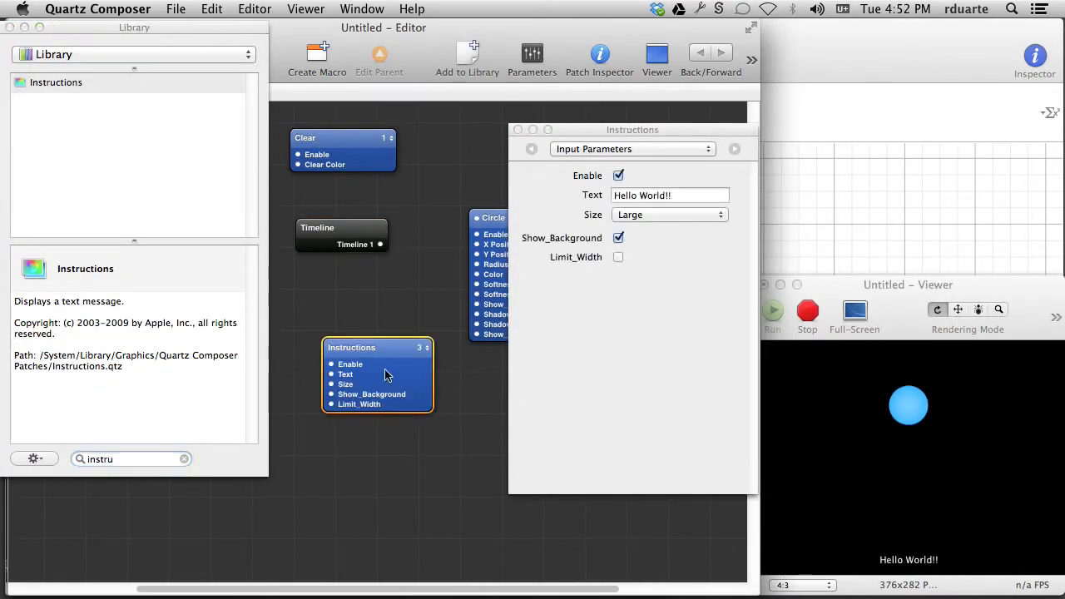
pyautogui.moveTo(379, 244); pyautogui.dragTo(331, 379)
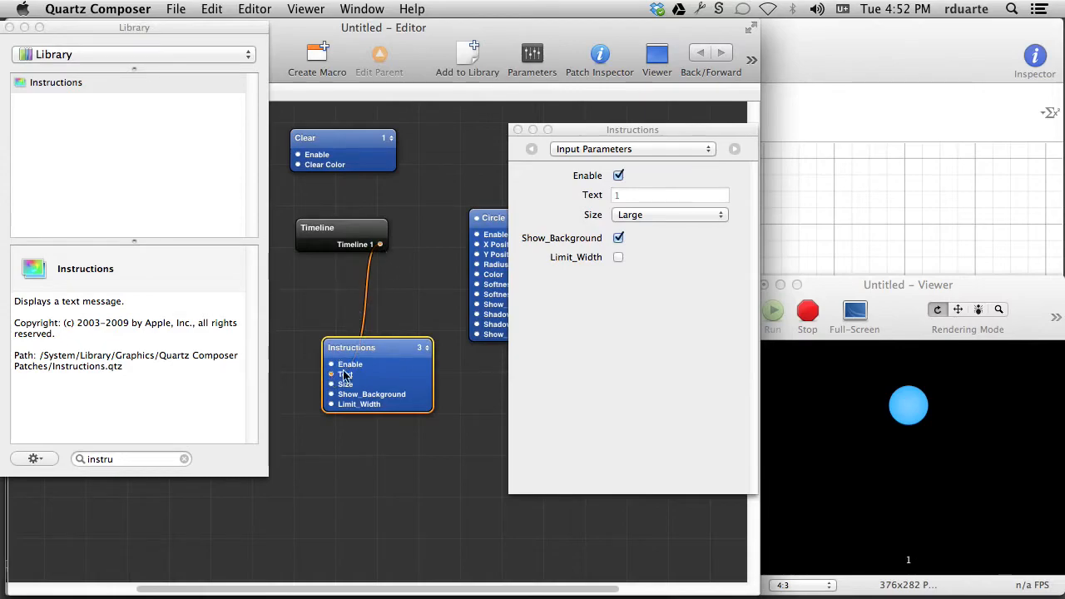
# Connect the Timeline 1 output to the Circle's Y Position, shift the Timeline patch away from Circle, and restart the composition.
pyautogui.moveTo(381, 248); pyautogui.dragTo(474, 258)
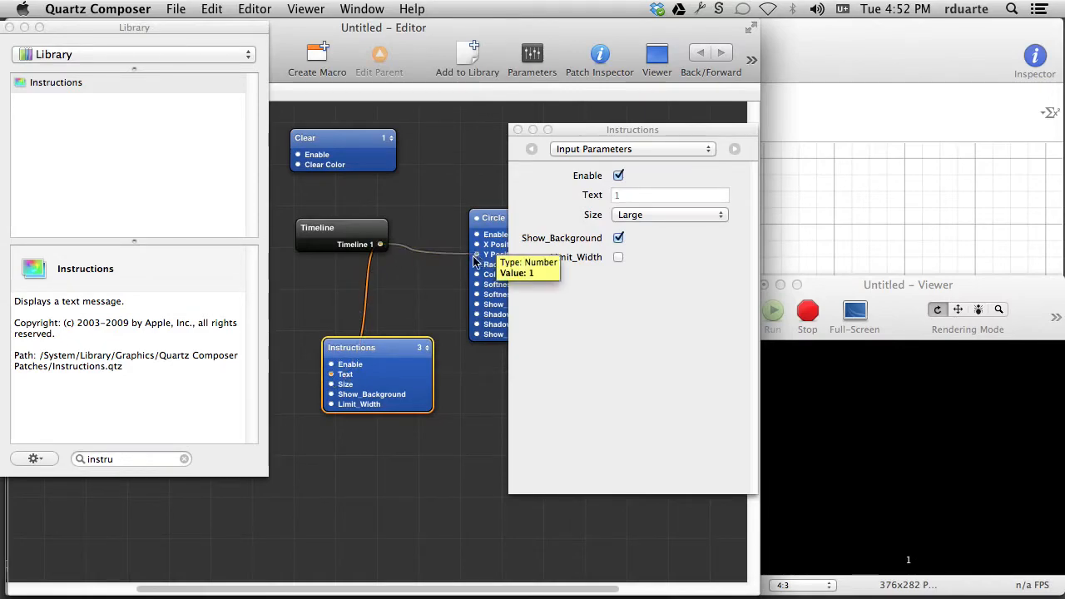
pyautogui.moveTo(363, 227); pyautogui.dragTo(336, 226)
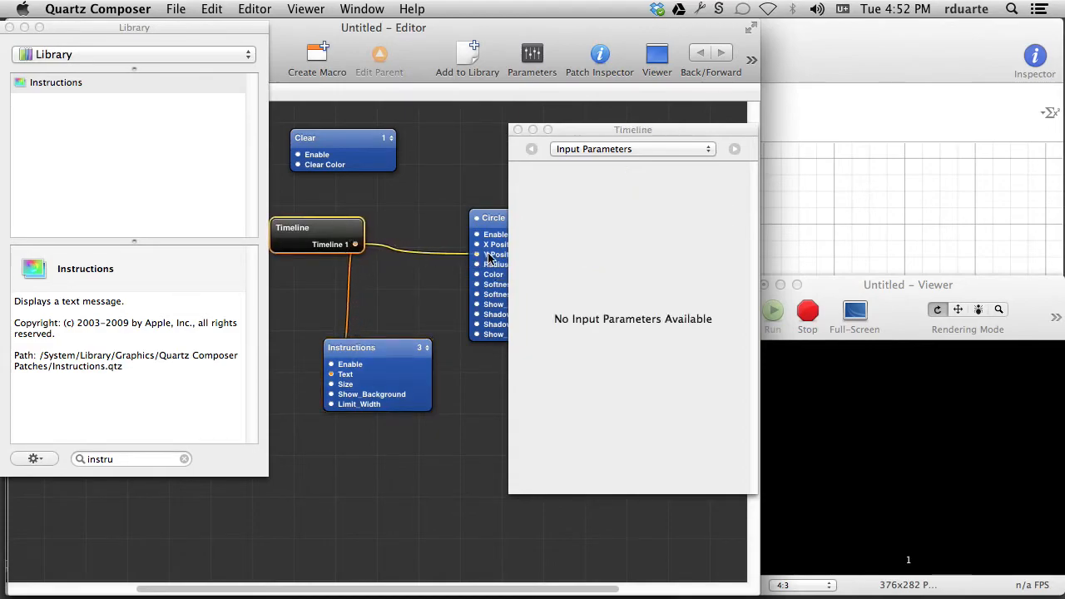
pyautogui.moveTo(616, 131); pyautogui.dragTo(524, 119)
pyautogui.click(808, 313)
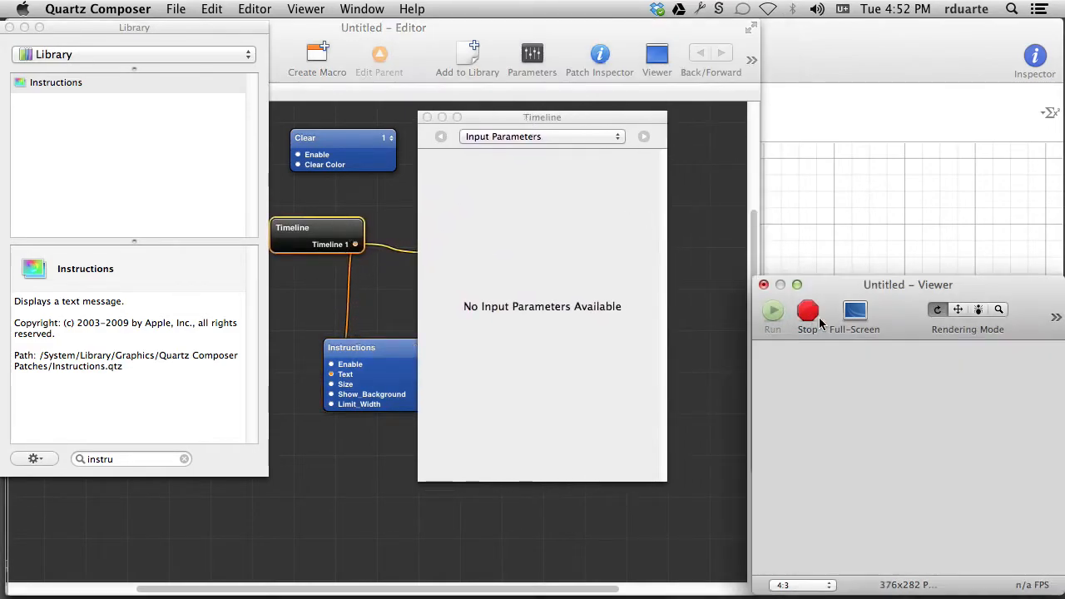
pyautogui.click(774, 313)
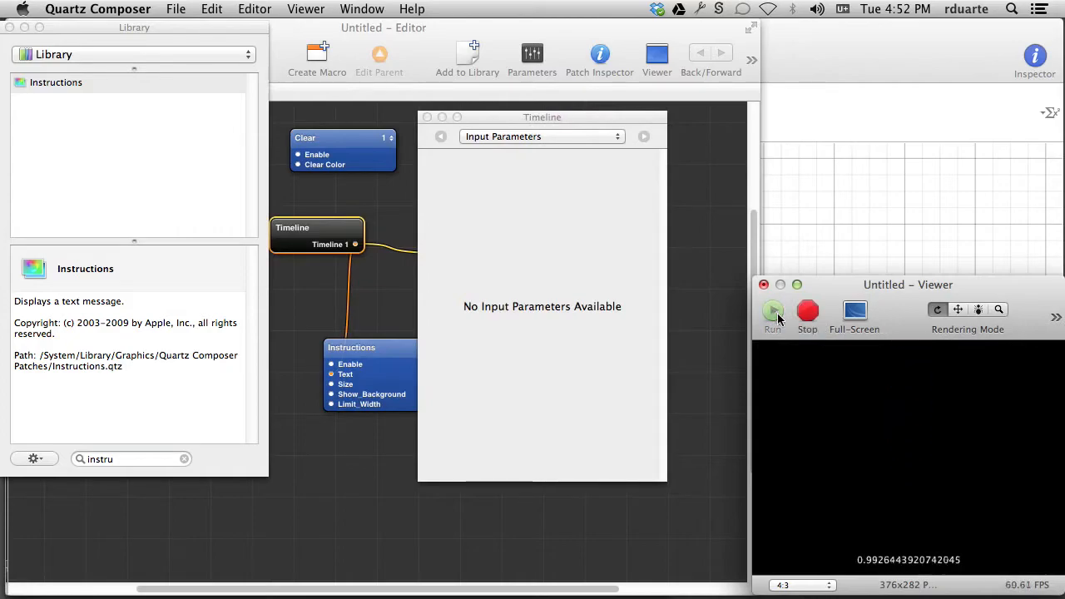
# Show the Timeline patch's settings and replay the composition to compare the circle's motion with the curve.
pyautogui.click(502, 137)
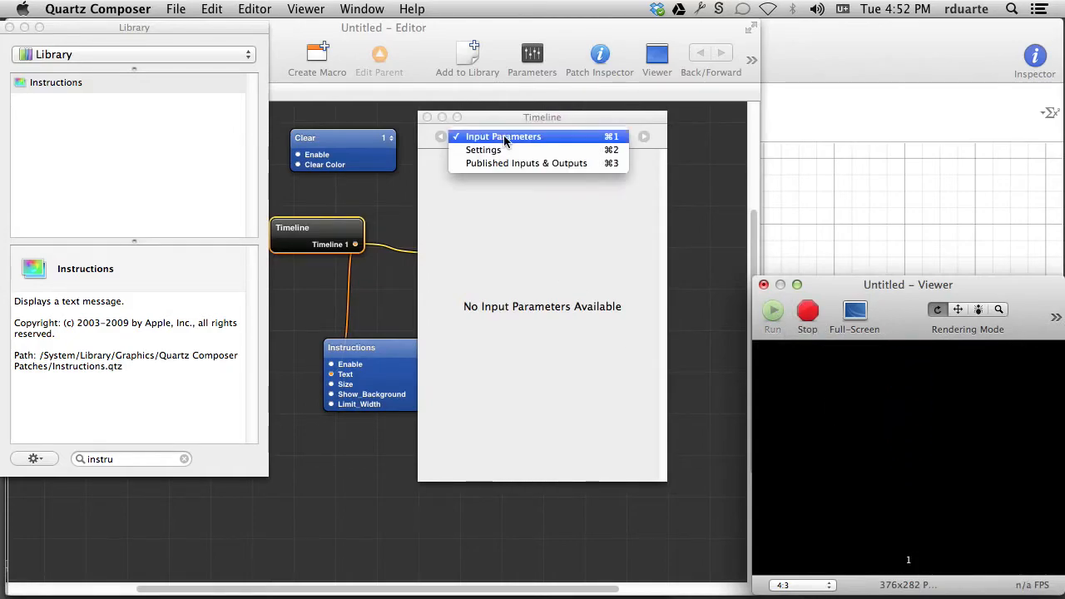
pyautogui.click(505, 149)
pyautogui.moveTo(516, 116); pyautogui.dragTo(241, 77)
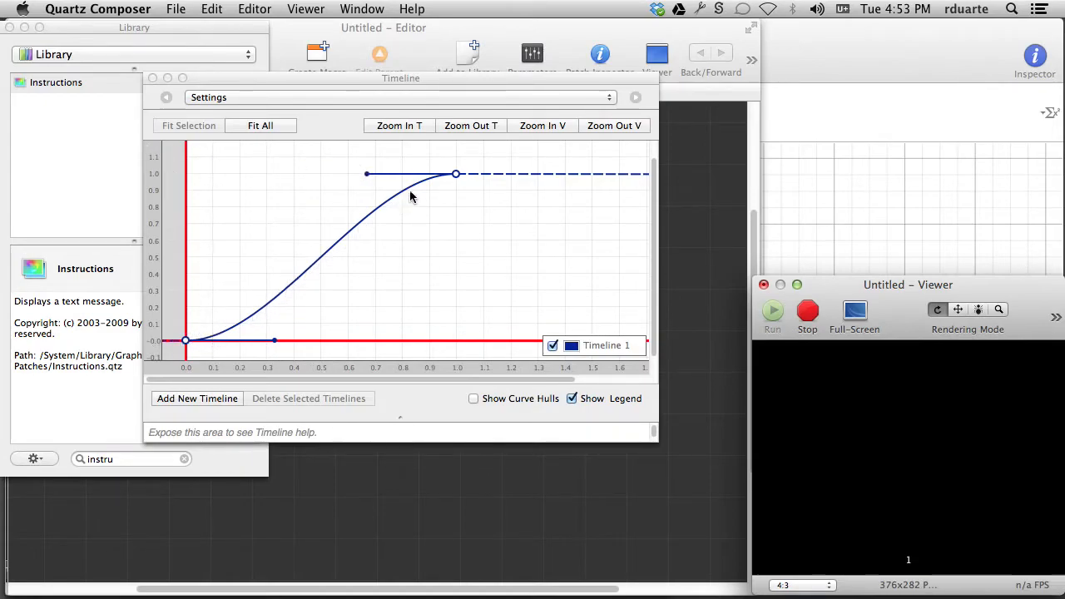
pyautogui.click(809, 316)
pyautogui.click(774, 315)
pyautogui.click(414, 221)
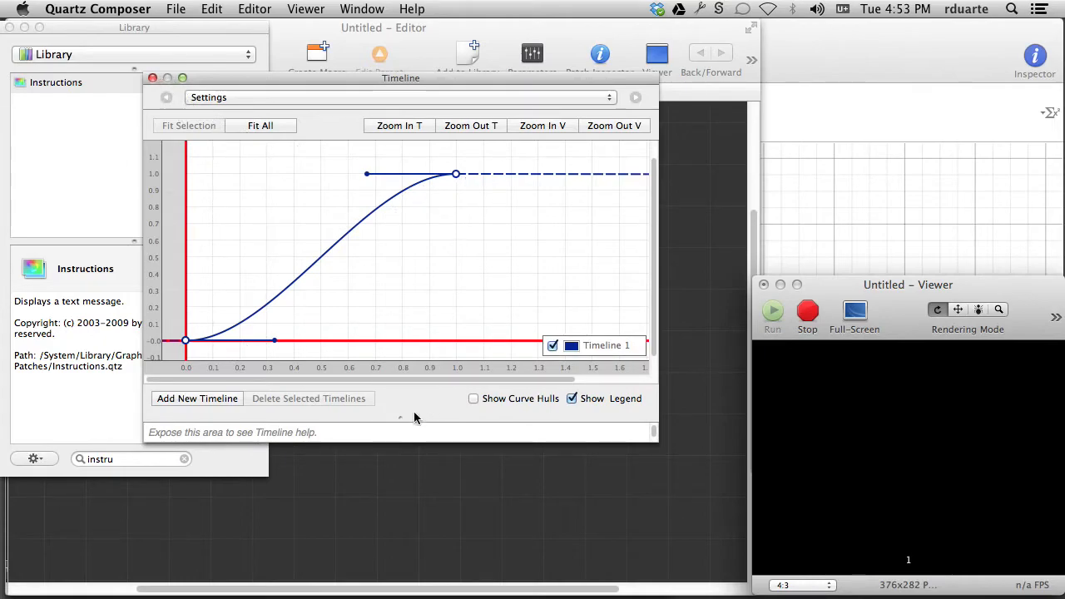
# Add a third keyframe to the Timeline 1 curve after the peak and place it at time 5, value 0.
pyautogui.moveTo(399, 417); pyautogui.dragTo(412, 452)
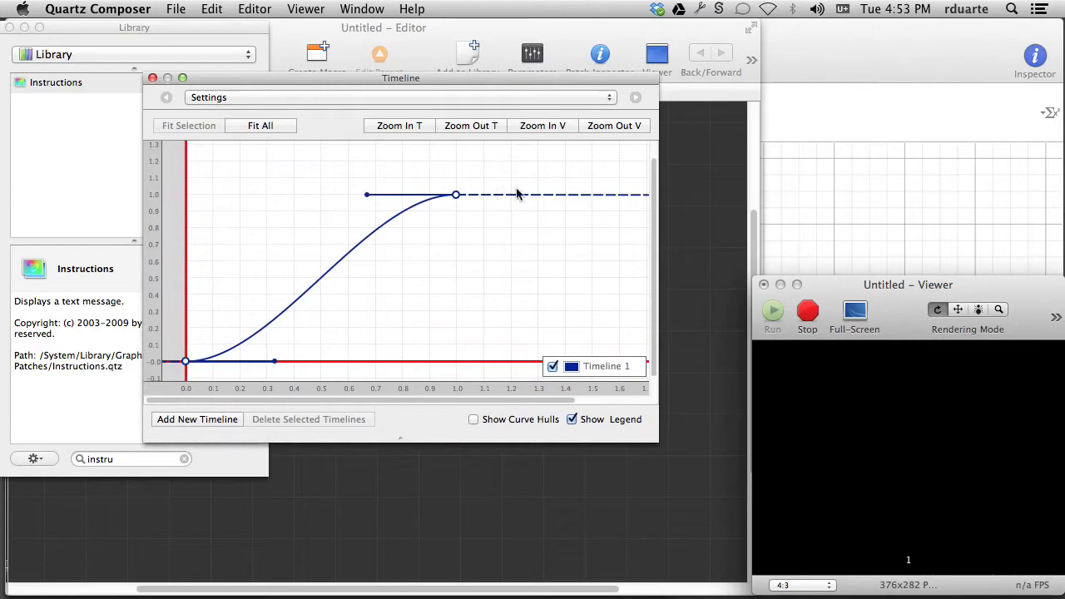
pyautogui.moveTo(517, 196); pyautogui.dragTo(599, 321)
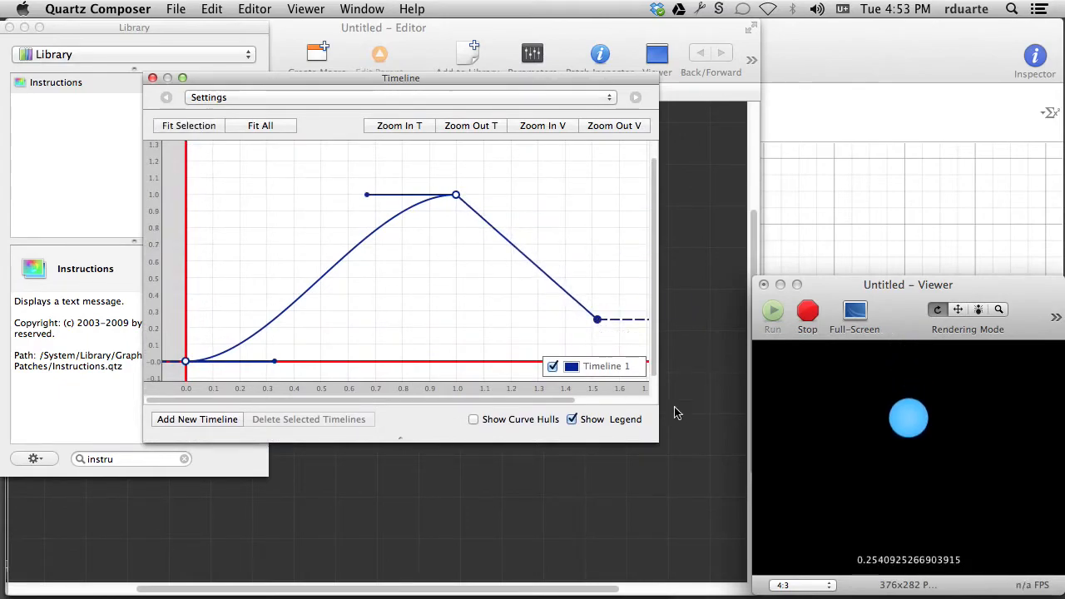
pyautogui.press('Delete')
pyautogui.moveTo(577, 195); pyautogui.dragTo(610, 343)
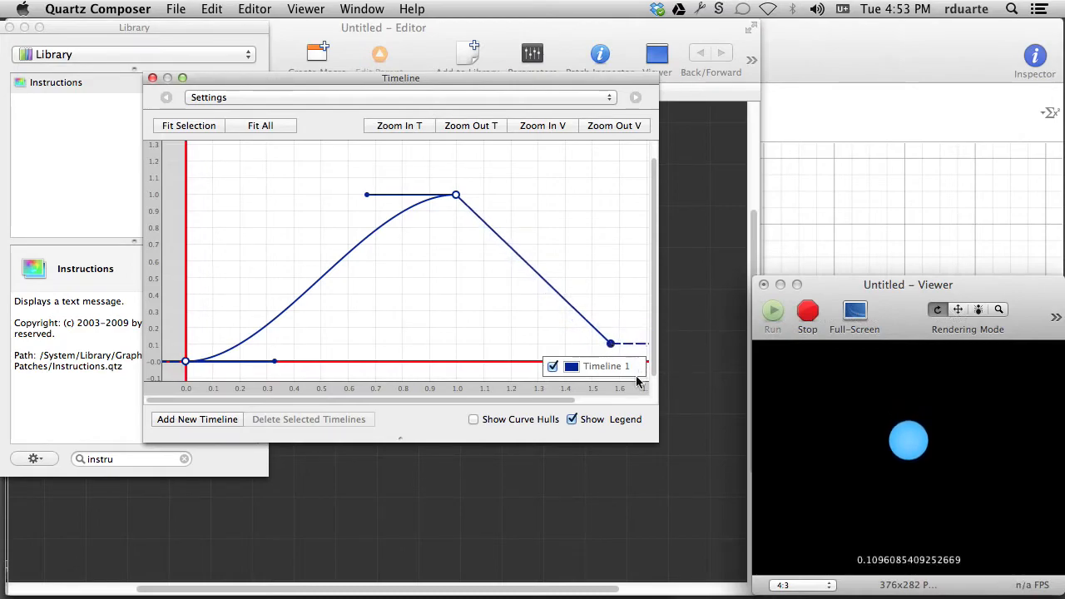
pyautogui.click(481, 125)
pyautogui.click(480, 125)
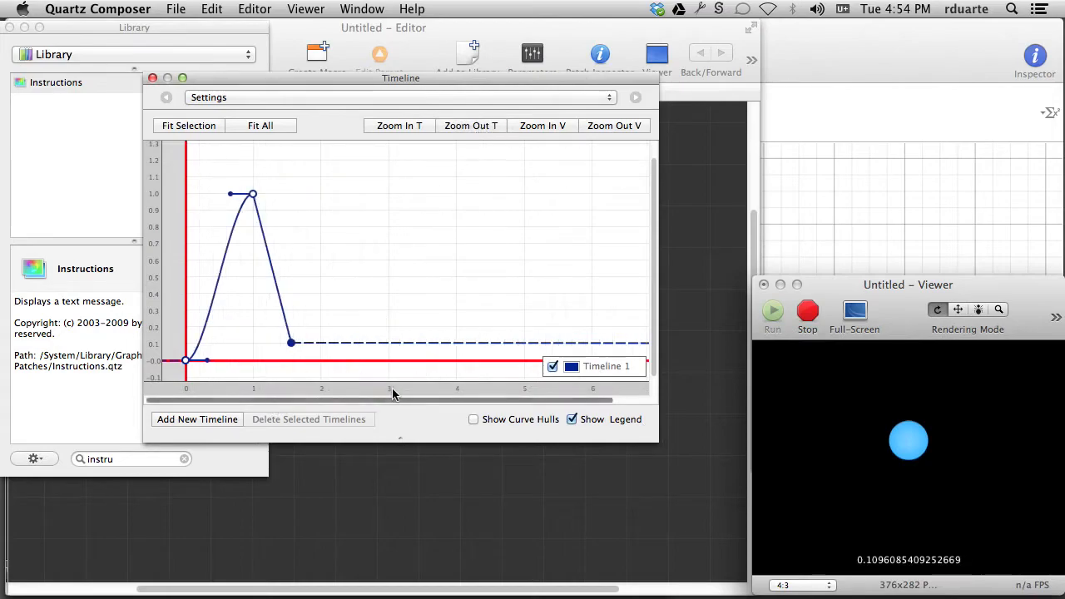
pyautogui.moveTo(293, 344); pyautogui.dragTo(524, 361)
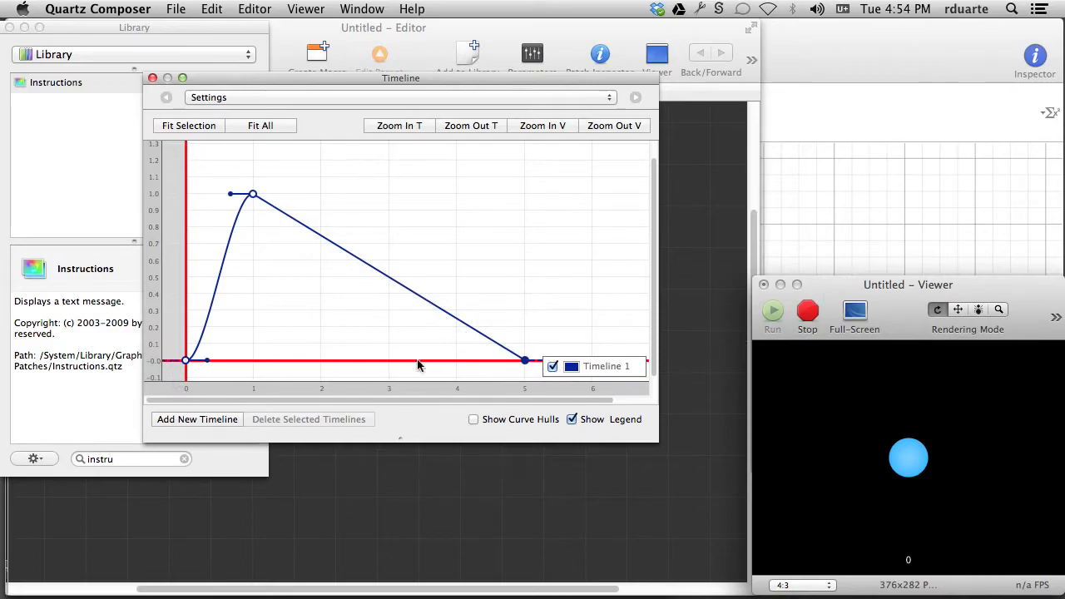
# Replay the composition to check the edited curve, stop it, and close the Timeline inspector.
pyautogui.click(807, 311)
pyautogui.click(773, 310)
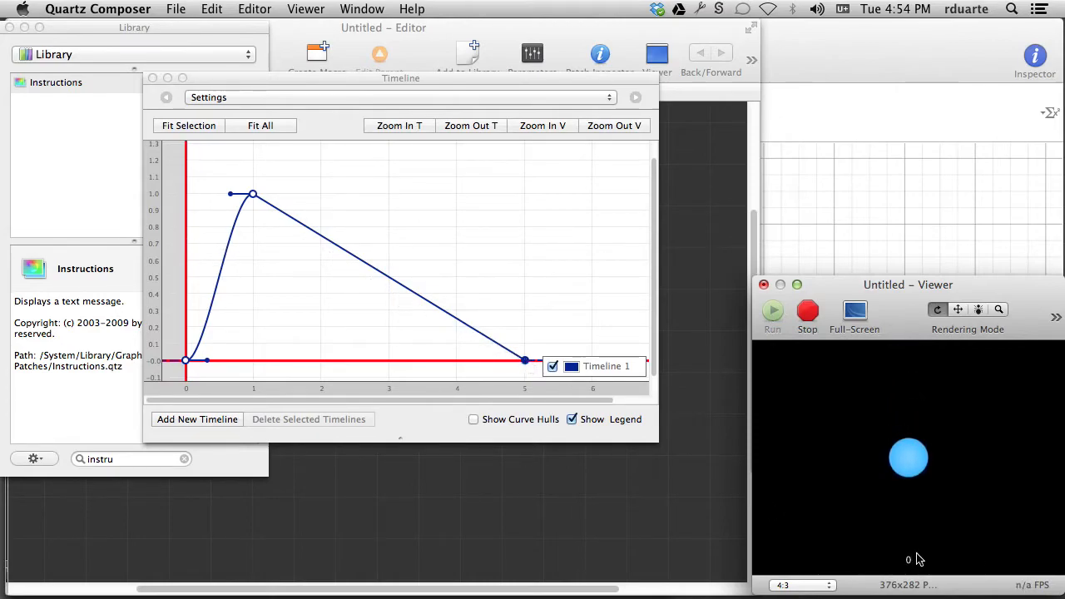
pyautogui.click(807, 310)
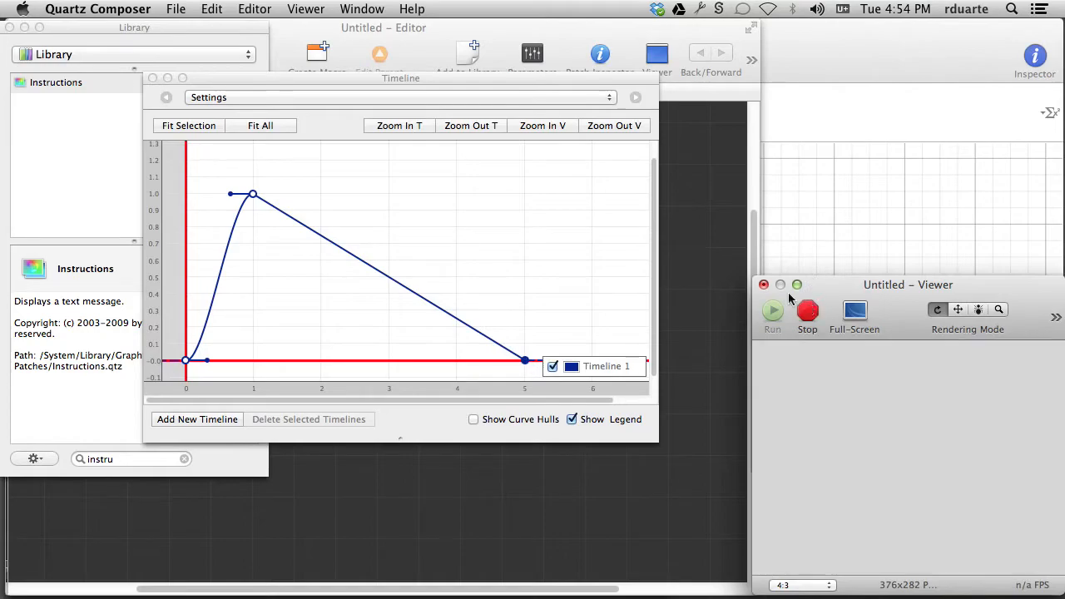
pyautogui.click(152, 78)
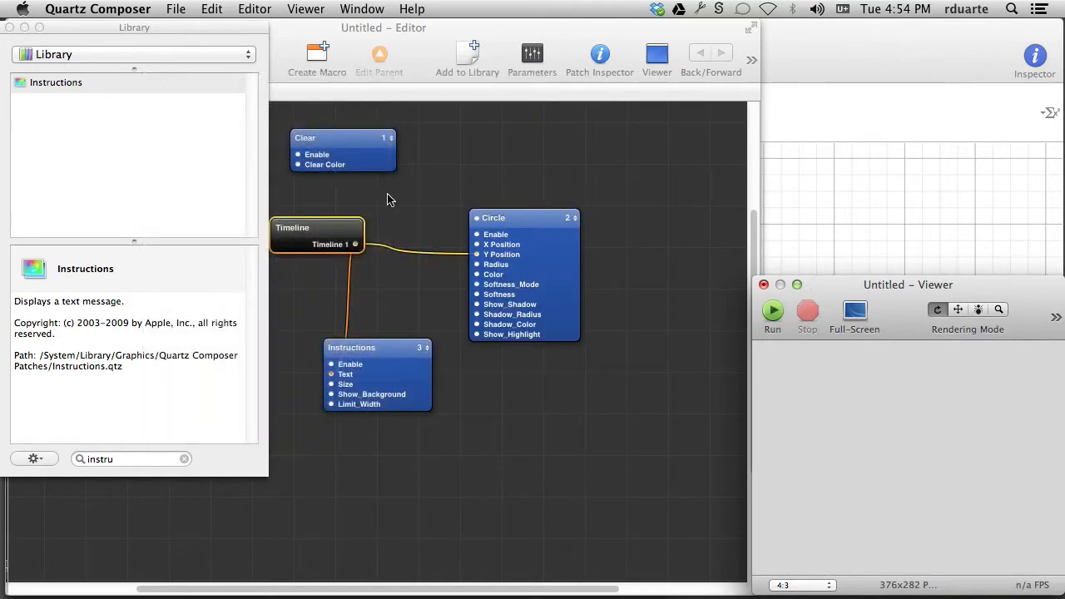
pyautogui.click(395, 198)
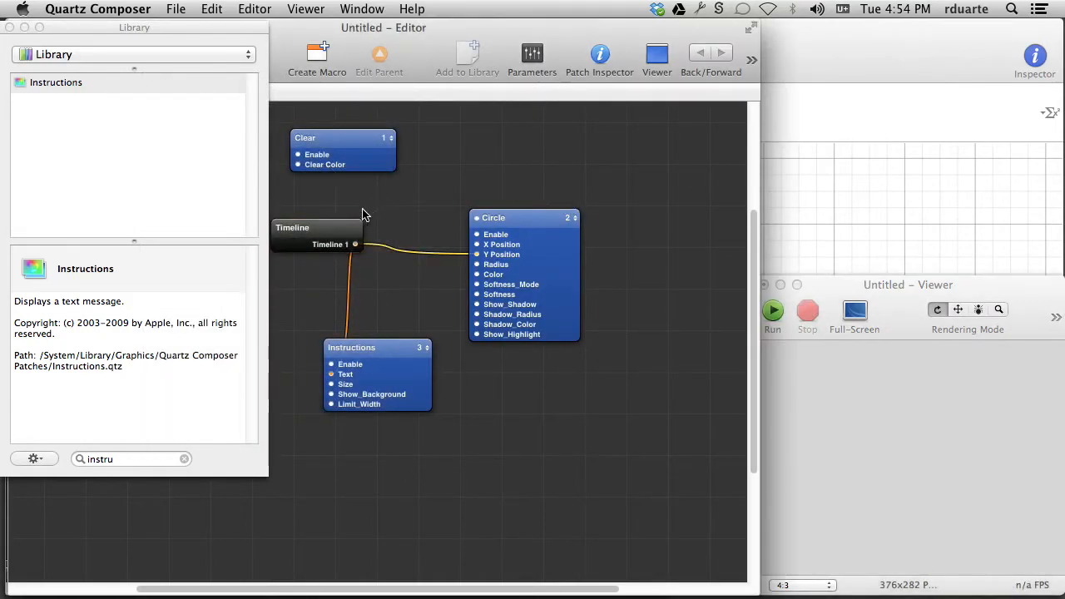
# Move all patches together away from the library, place Instructions below Circle, and bring Timeline closer to Circle.
pyautogui.moveTo(328, 114); pyautogui.dragTo(533, 449)
pyautogui.moveTo(511, 333); pyautogui.dragTo(620, 352)
pyautogui.click(696, 381)
pyautogui.click(805, 290)
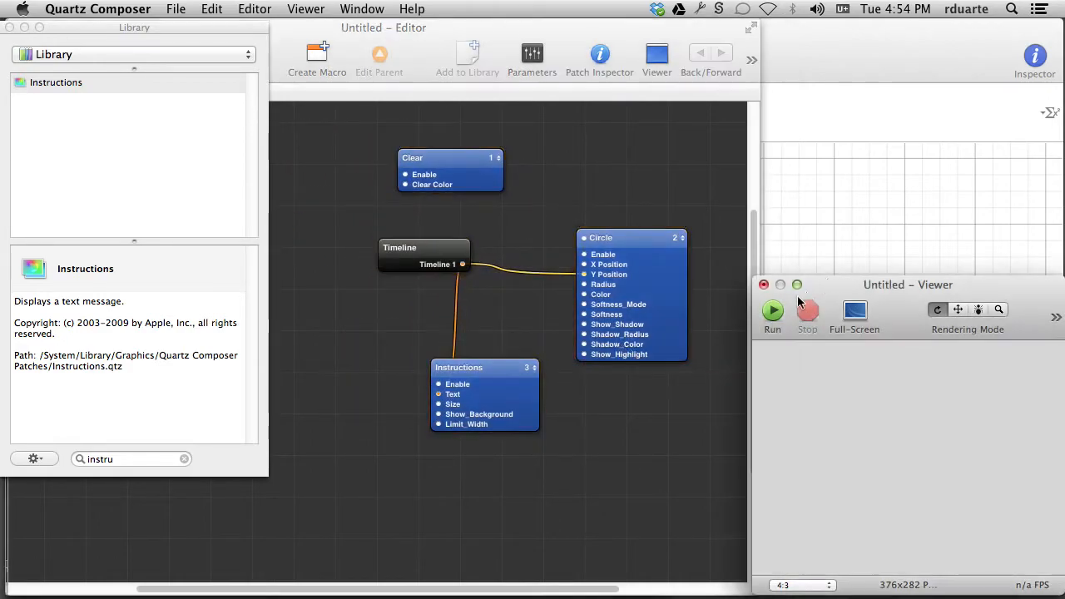
pyautogui.click(767, 316)
pyautogui.click(807, 312)
pyautogui.moveTo(491, 373); pyautogui.dragTo(655, 406)
pyautogui.moveTo(416, 241); pyautogui.dragTo(453, 247)
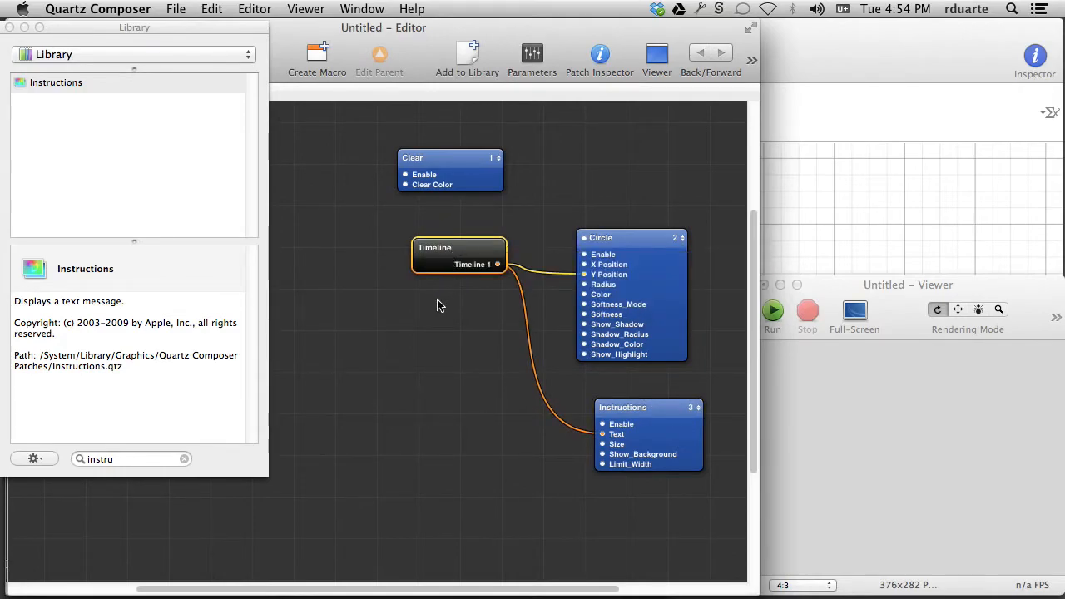
# Run the composition and look over the Timeline patch's description and its available patch options.
pyautogui.click(816, 408)
pyautogui.click(773, 313)
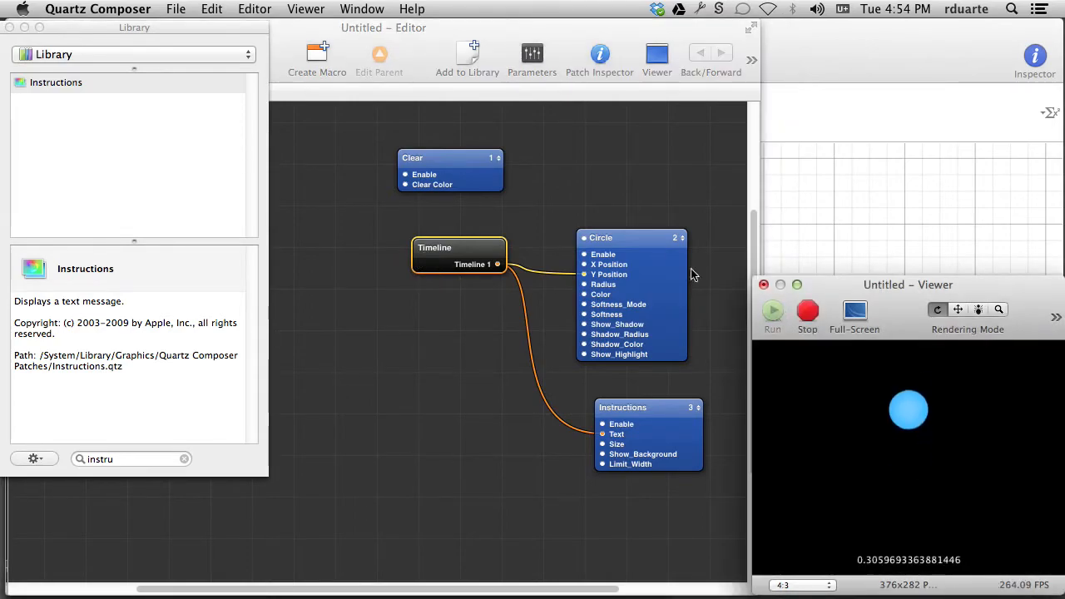
pyautogui.click(449, 260)
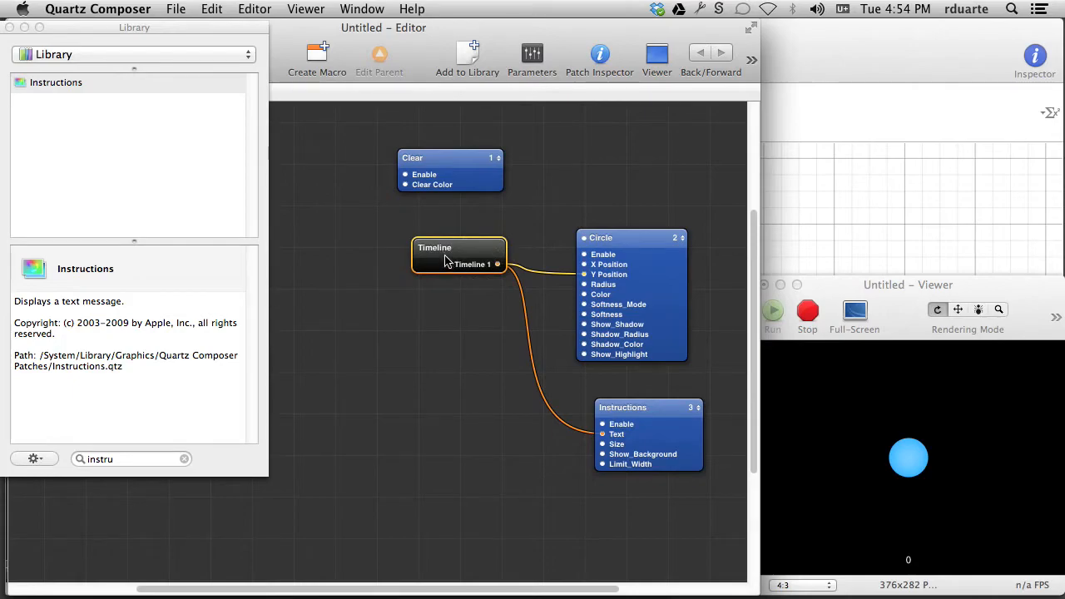
pyautogui.moveTo(445, 261)
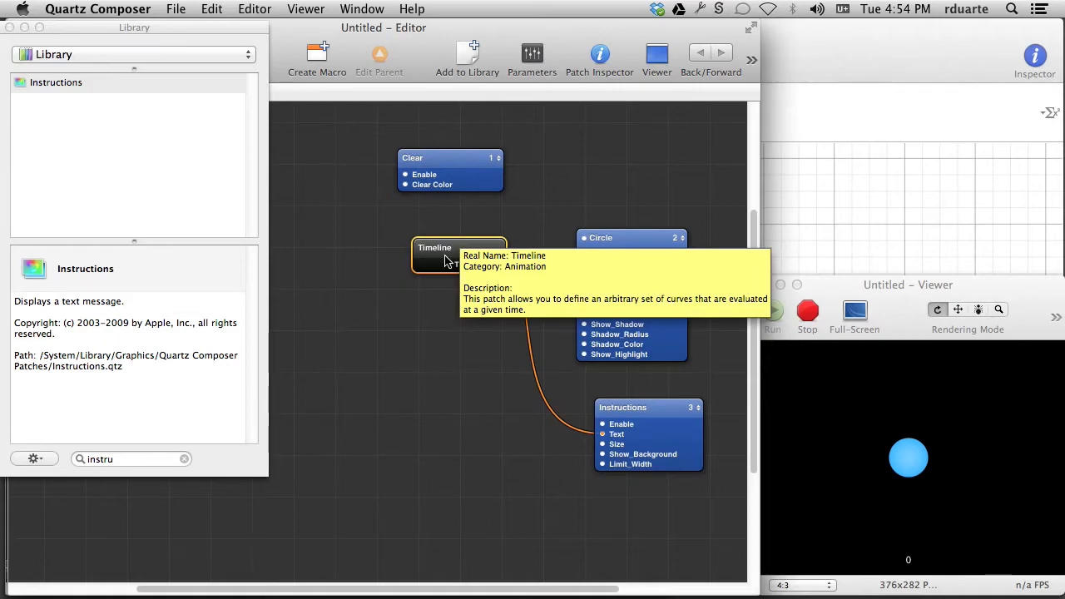
pyautogui.rightClick(445, 261)
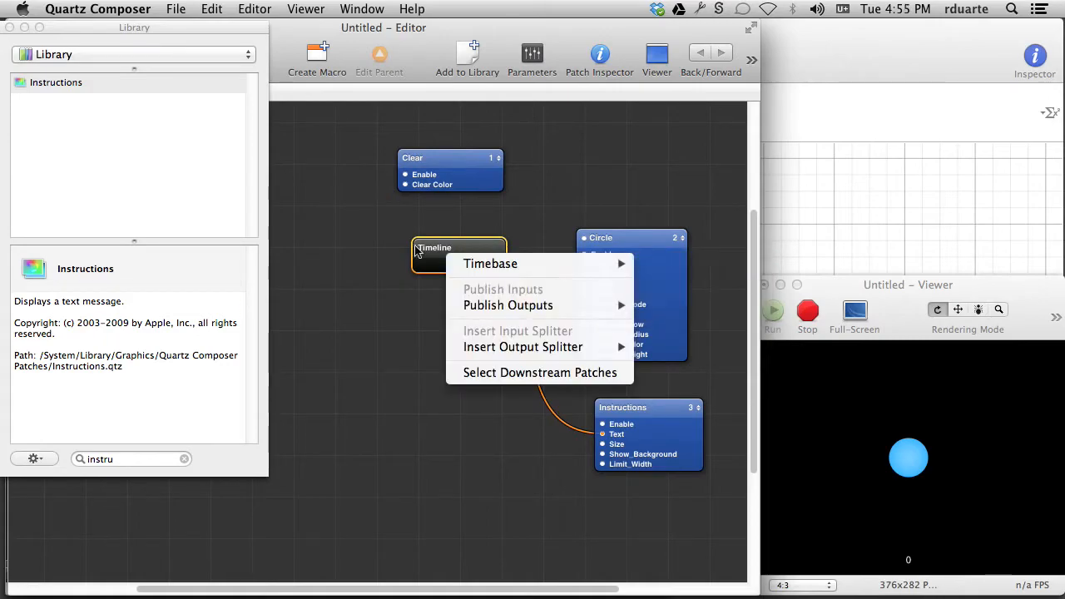
pyautogui.click(433, 255)
pyautogui.click(379, 278)
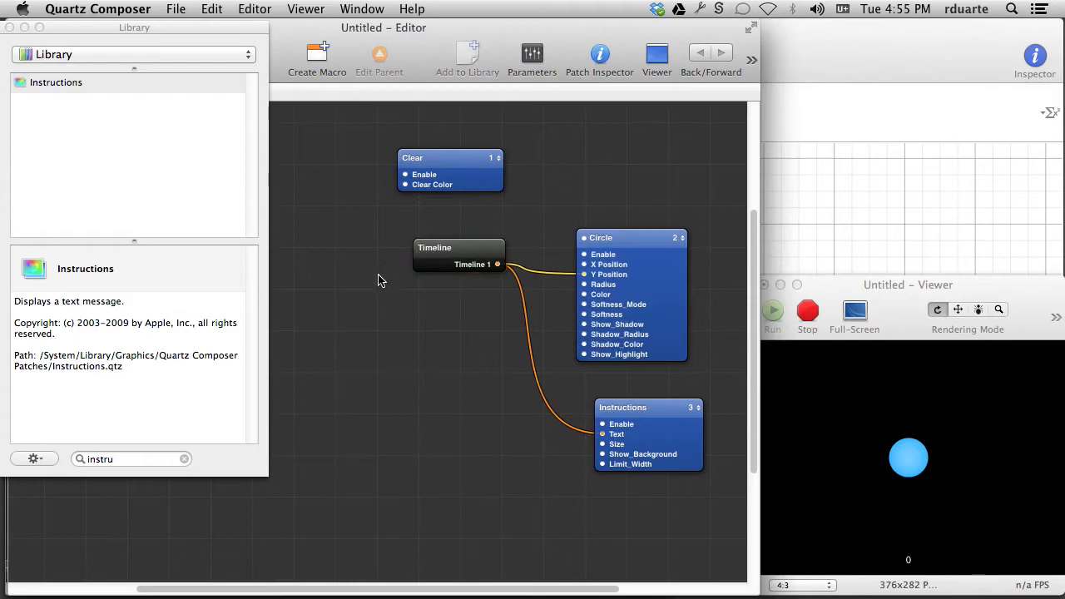
# Add a Patch Time patch and connect its Time output to the Instructions patch's Text input.
pyautogui.press('super+Return')
pyautogui.write('path')
pyautogui.press('BackSpace')
pyautogui.write('ch')
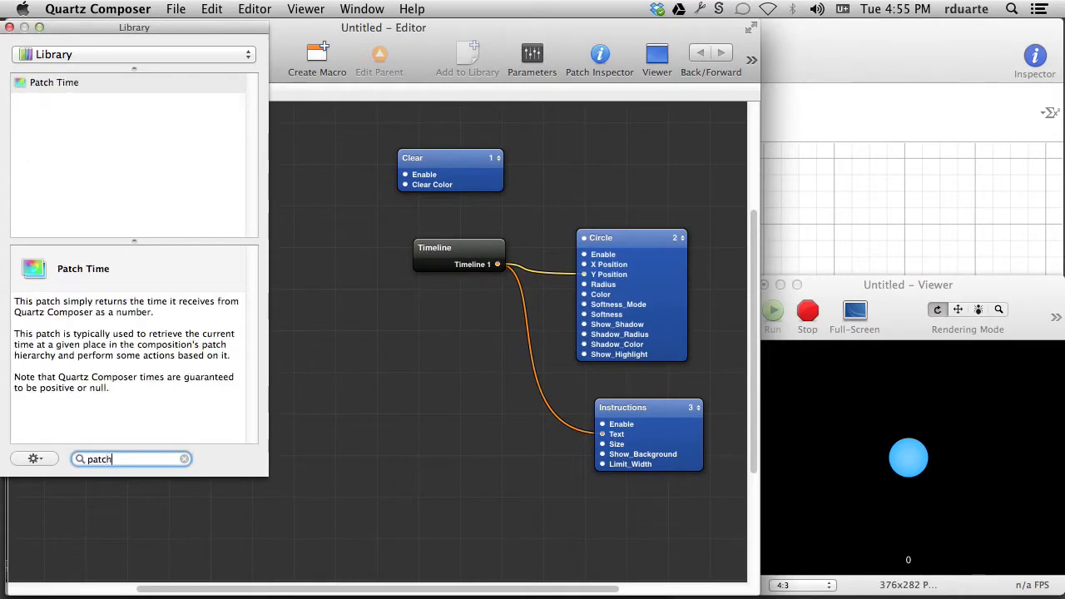
pyautogui.press('Return')
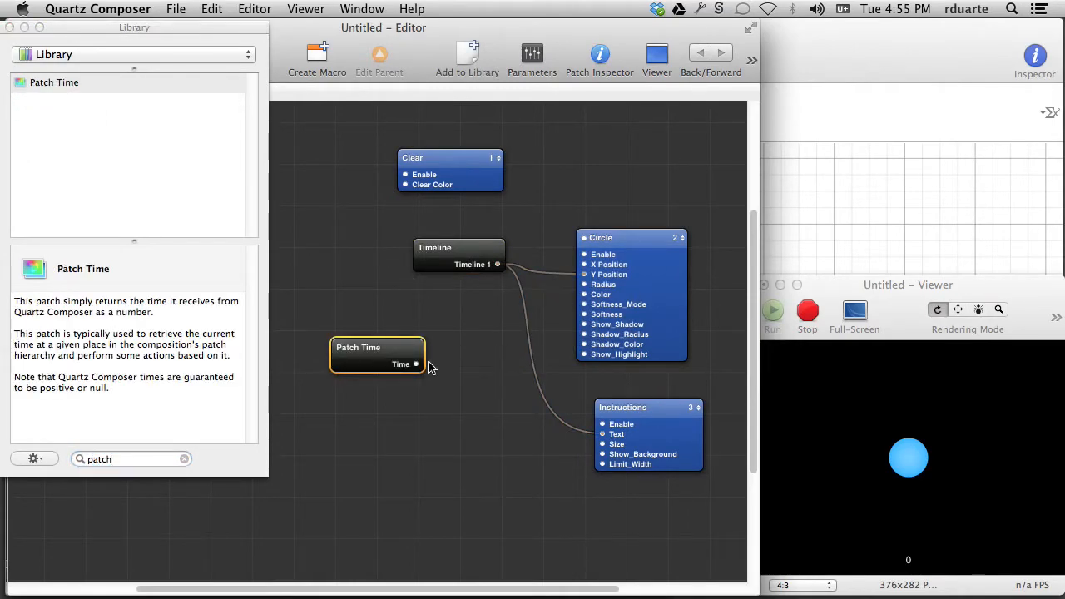
pyautogui.moveTo(416, 369); pyautogui.dragTo(602, 433)
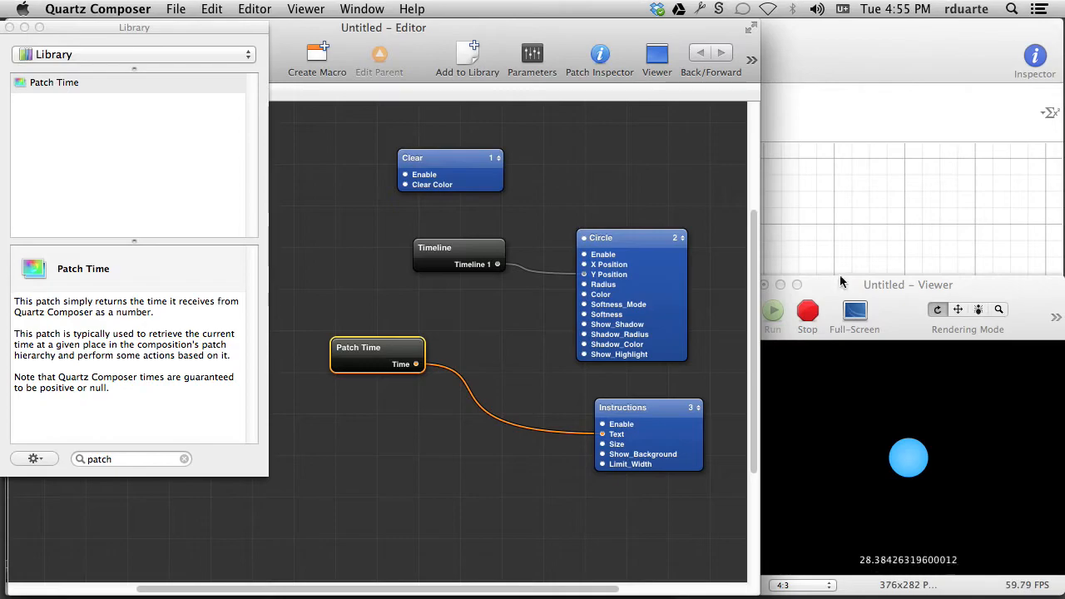
# Restart the composition and compare the circle's motion with the displayed patch time, checking the Timeline and Patch Time patches.
pyautogui.click(799, 318)
pyautogui.click(774, 312)
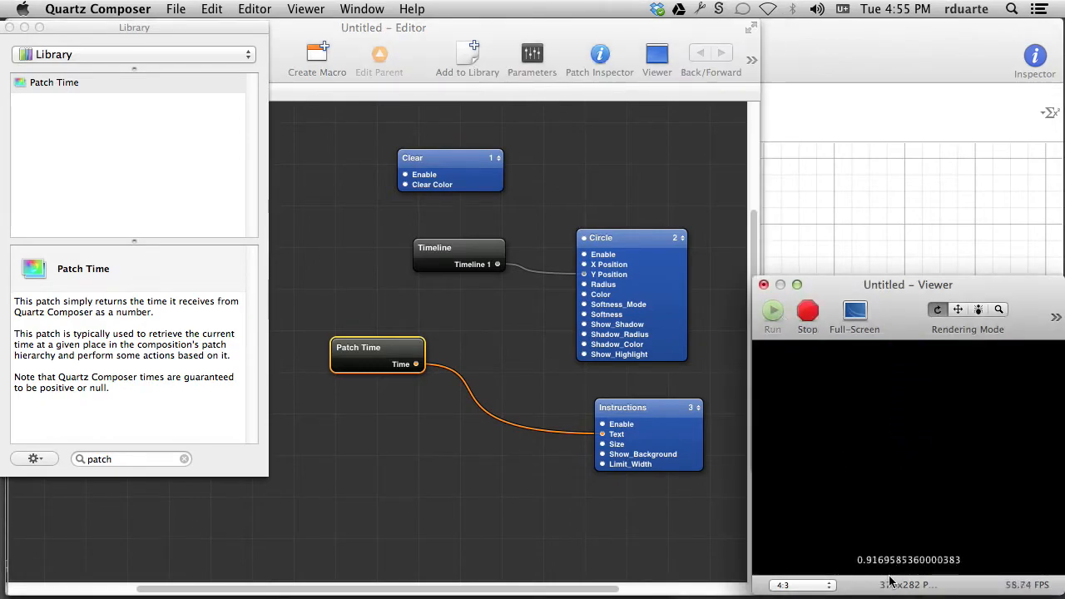
pyautogui.click(478, 261)
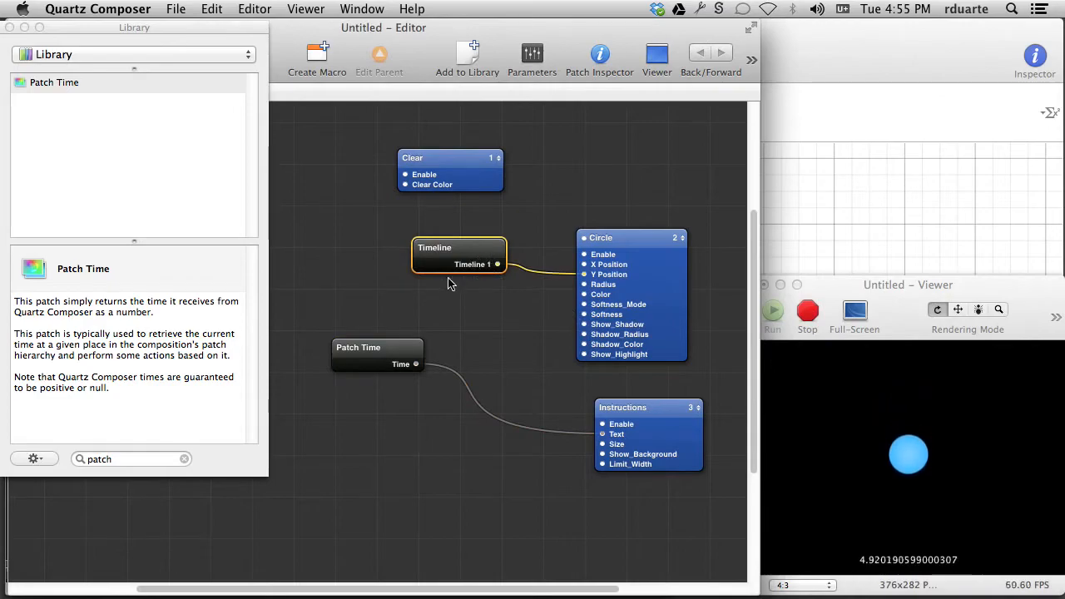
pyautogui.click(388, 364)
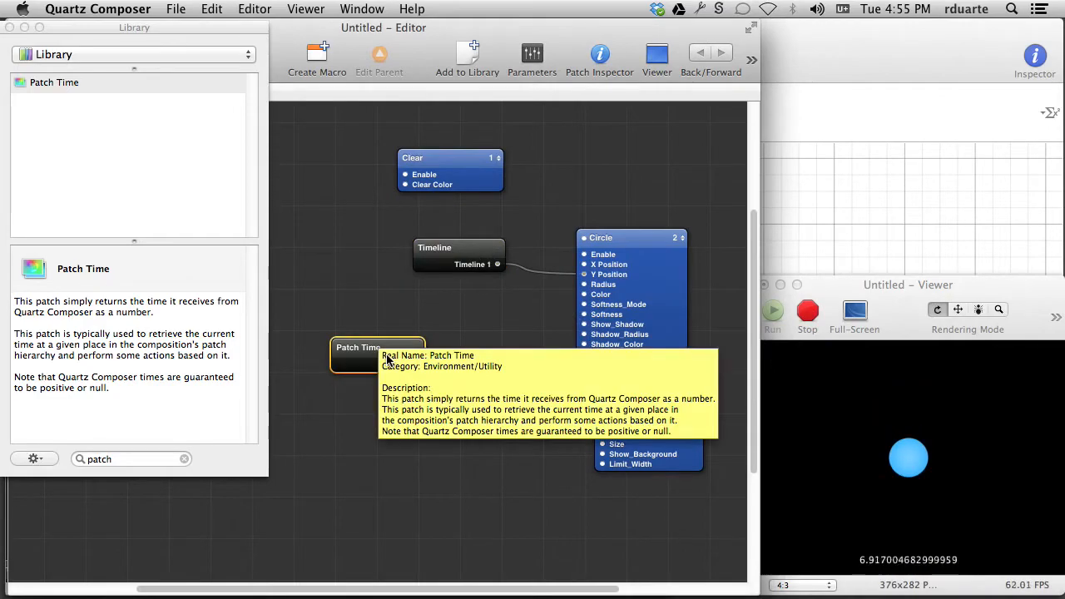
# Delete the Patch Time patch, then set the Timeline patch's timebase to External.
pyautogui.press('Delete')
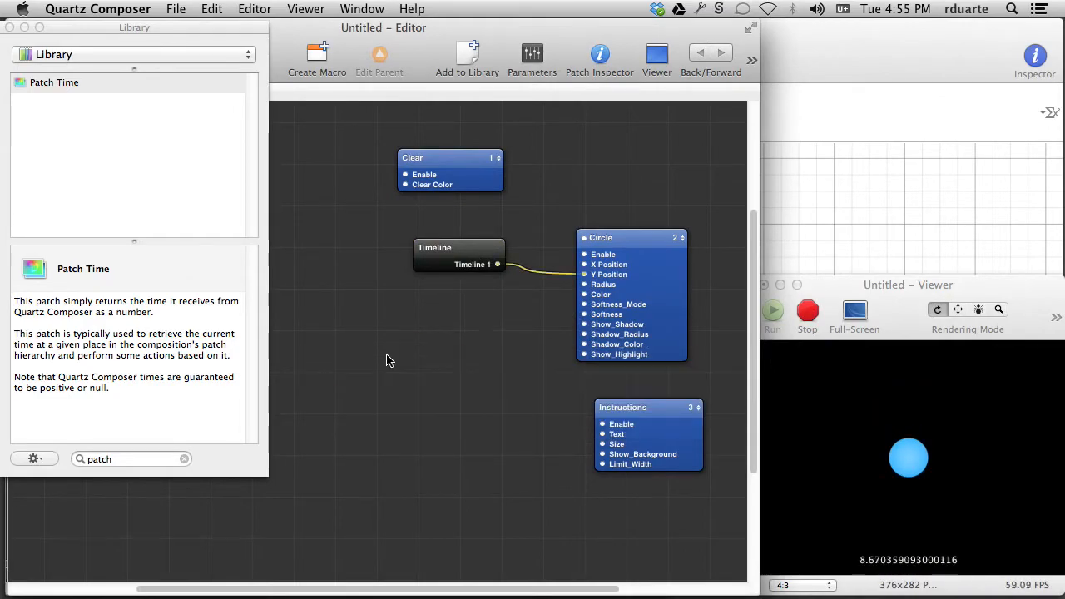
pyautogui.moveTo(458, 251); pyautogui.dragTo(495, 261)
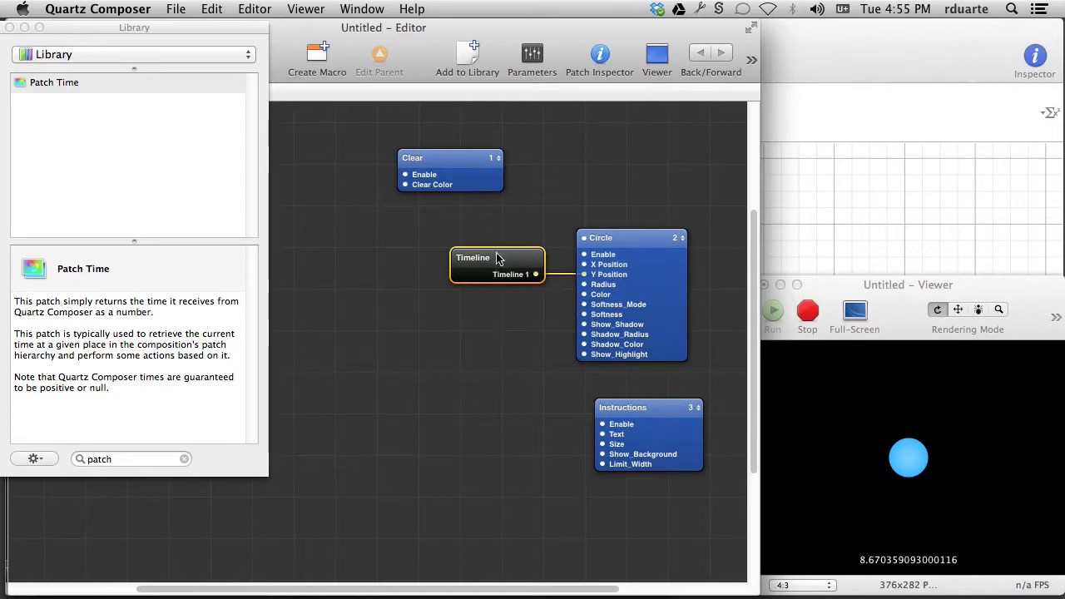
pyautogui.moveTo(493, 264); pyautogui.dragTo(465, 264)
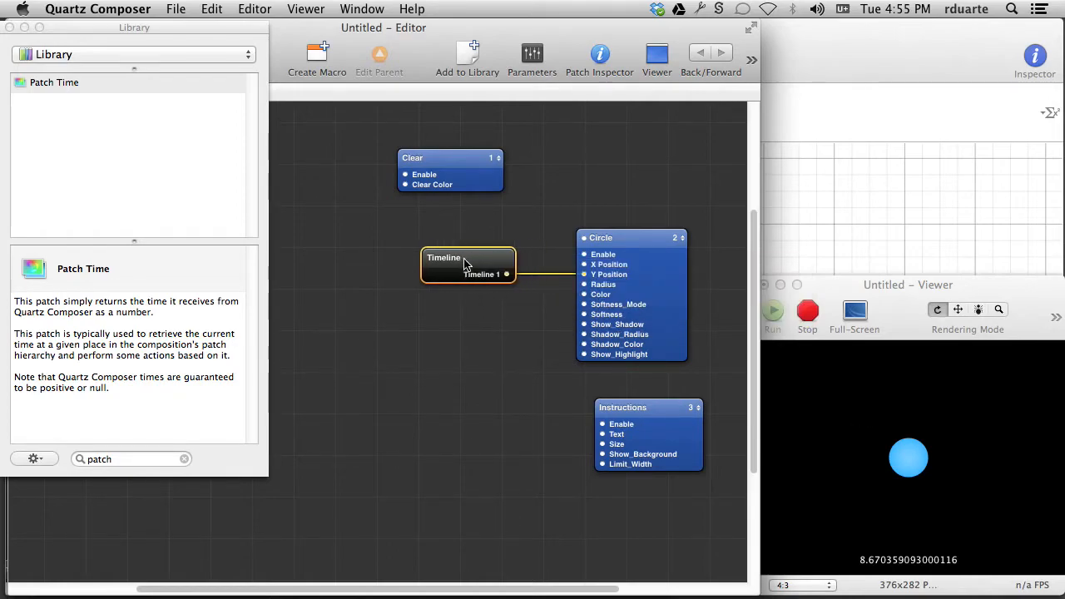
pyautogui.rightClick(464, 264)
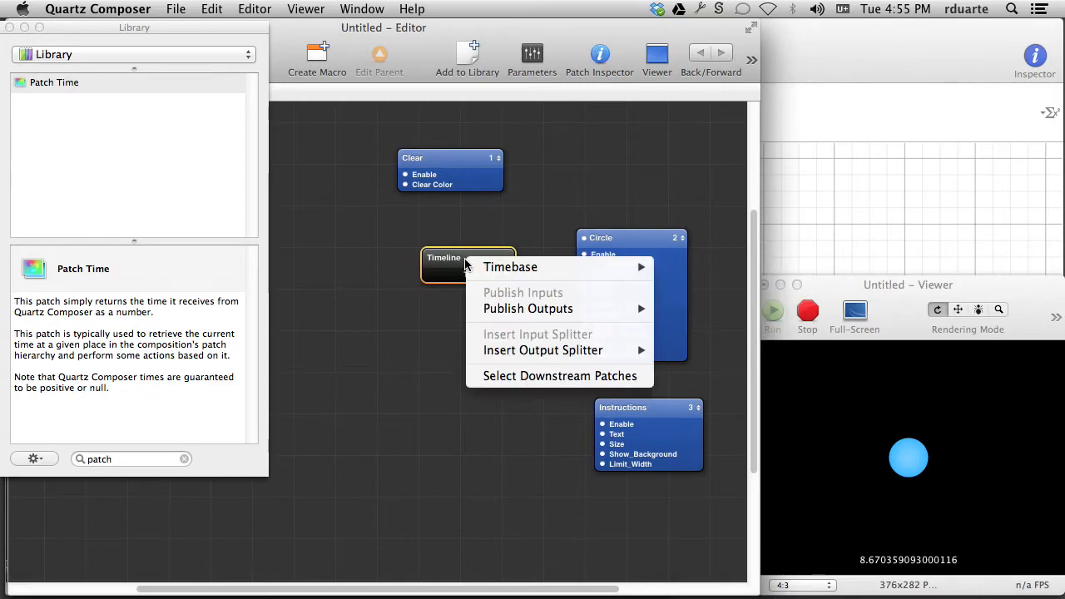
pyautogui.moveTo(471, 267)
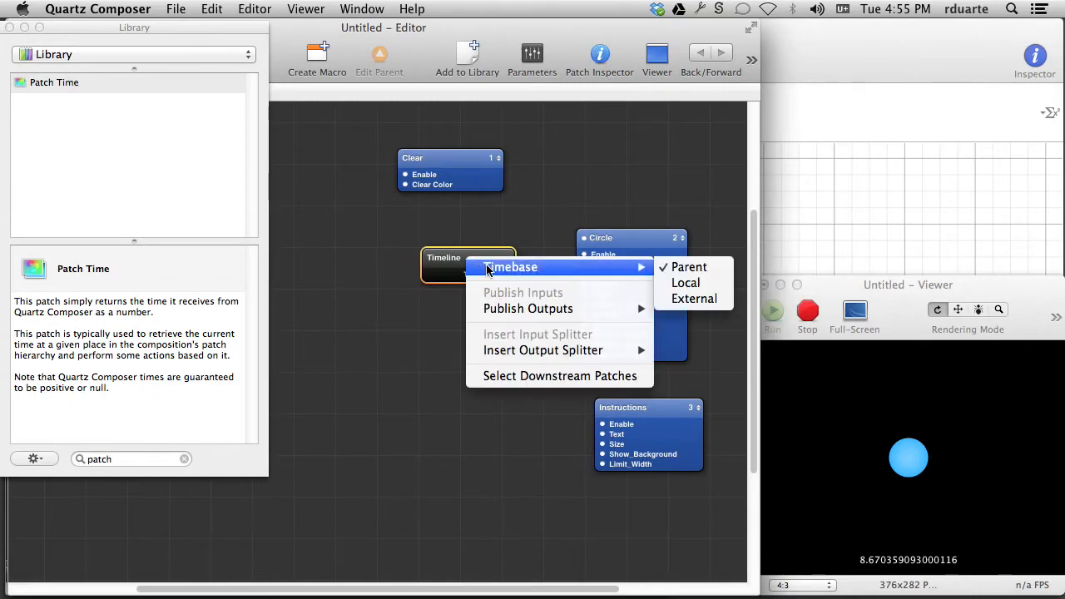
pyautogui.click(690, 299)
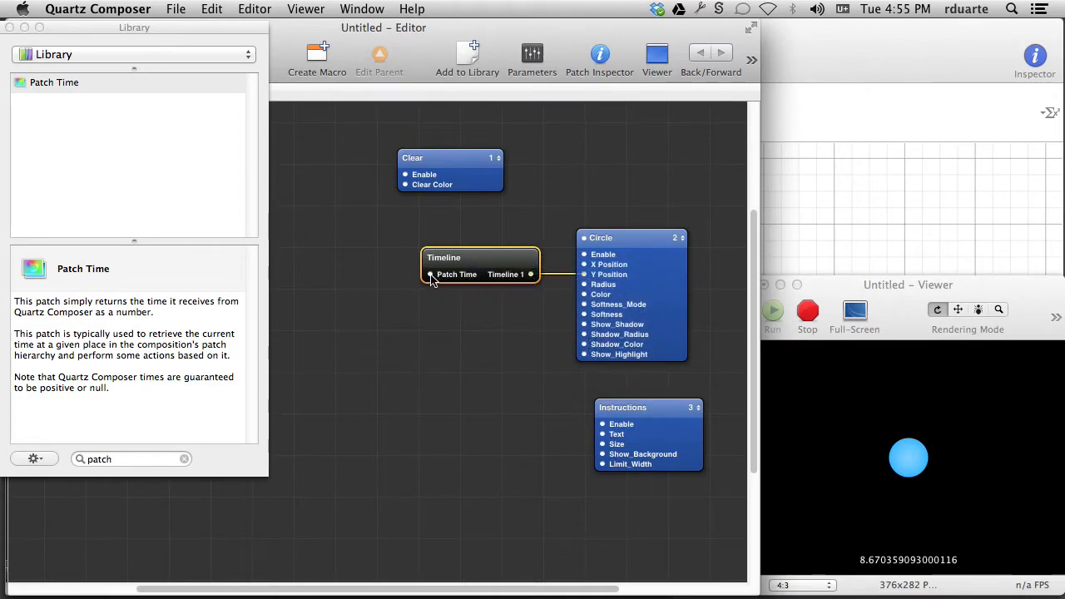
pyautogui.moveTo(431, 280)
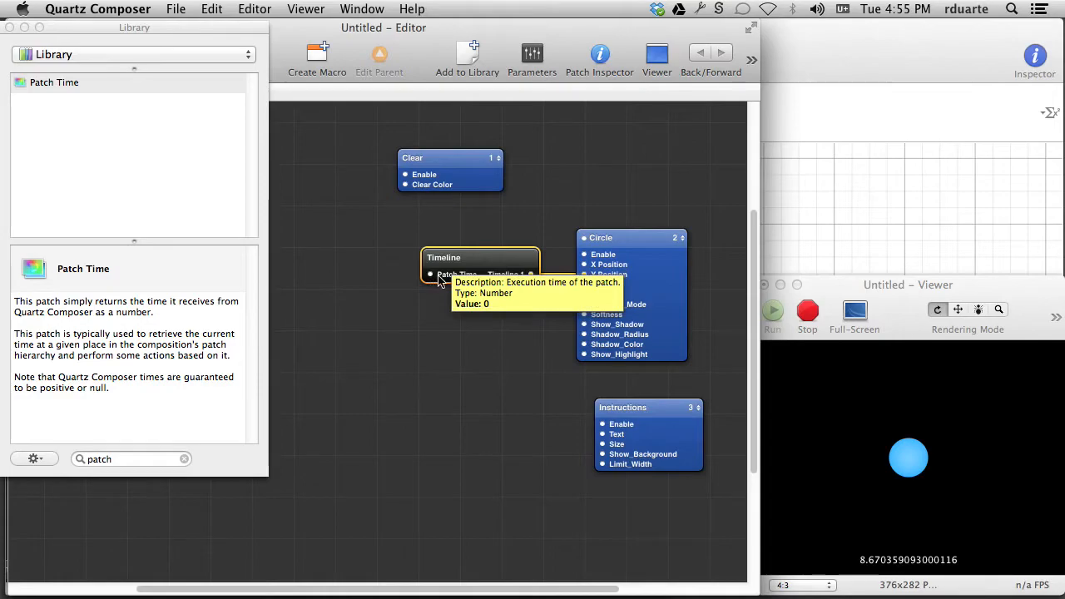
# Add an Integrator patch just before Timeline and set its Value input to 1.
pyautogui.click(373, 283)
pyautogui.press('super+Return')
pyautogui.write('int')
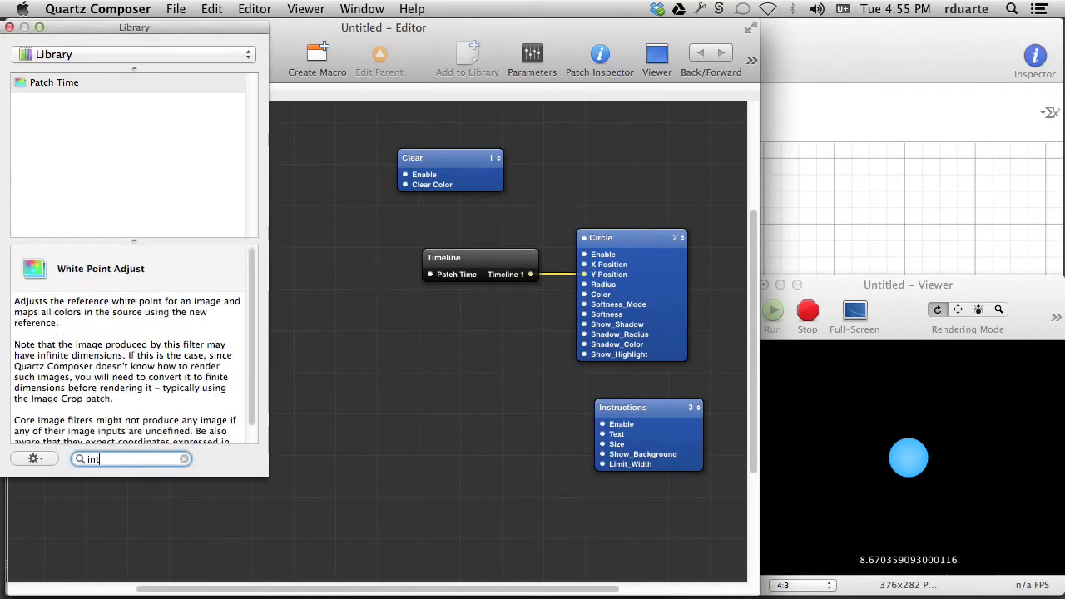
pyautogui.write('egrator')
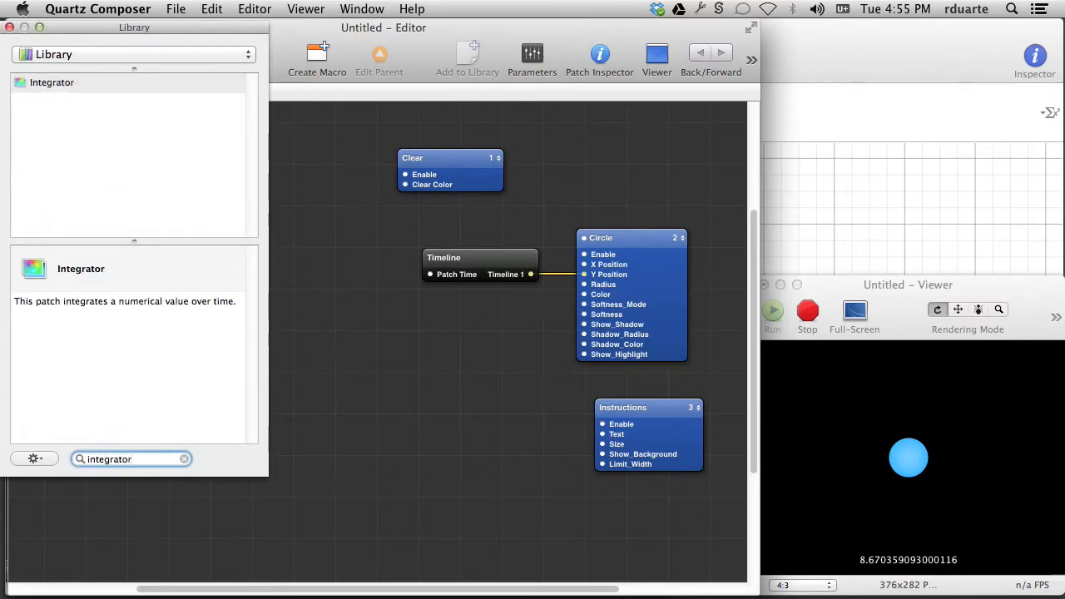
pyautogui.press('Return')
pyautogui.moveTo(419, 357); pyautogui.dragTo(380, 268)
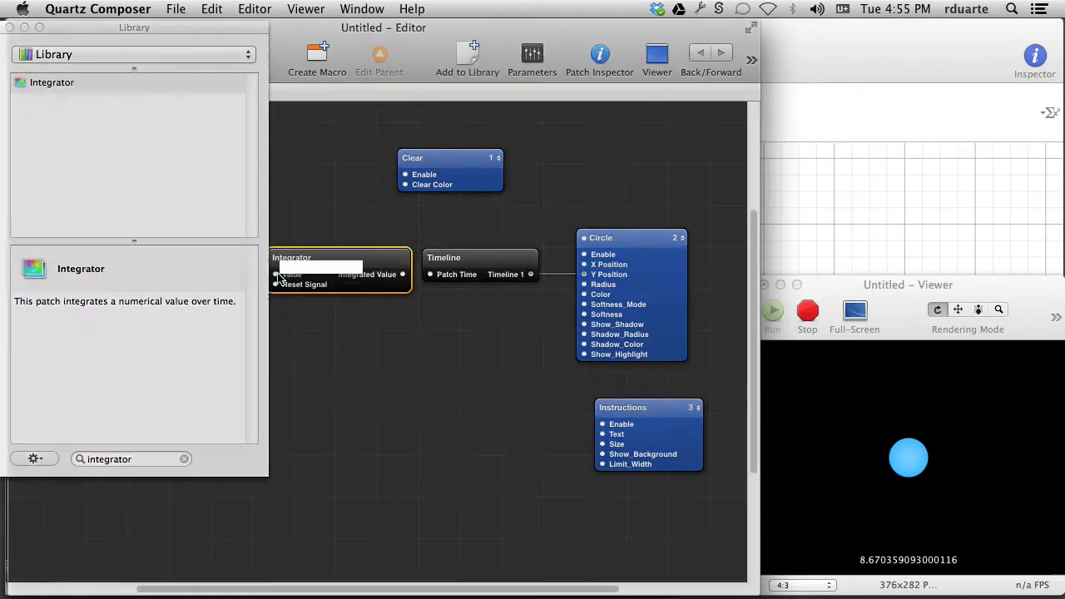
pyautogui.moveTo(280, 280)
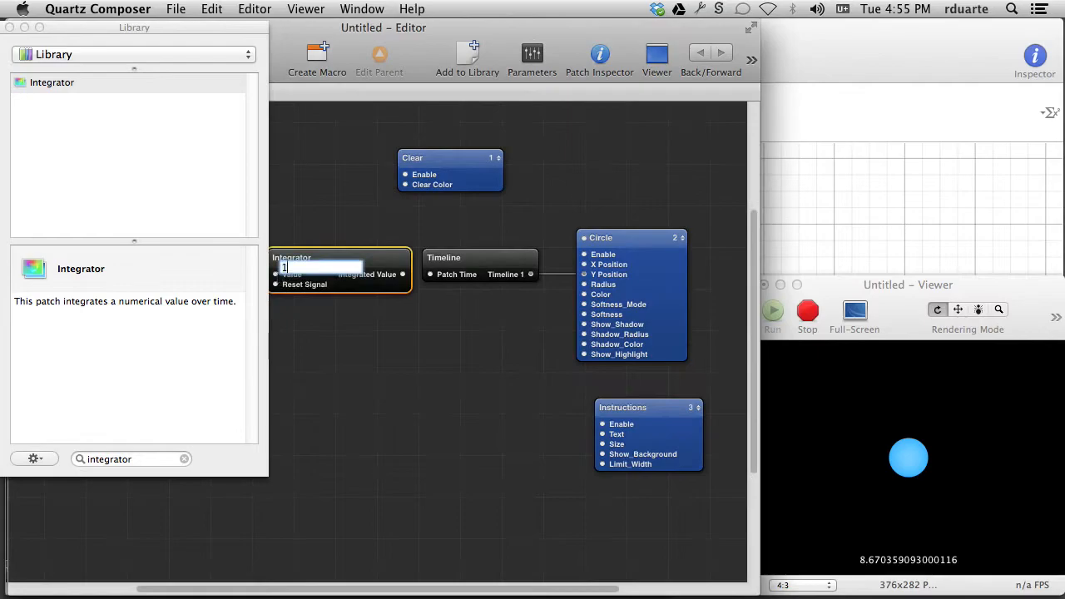
# Connect the Integrator's Integrated Value output to both the Instructions Text input and the Timeline's Patch Time input.
pyautogui.moveTo(404, 275); pyautogui.dragTo(603, 433)
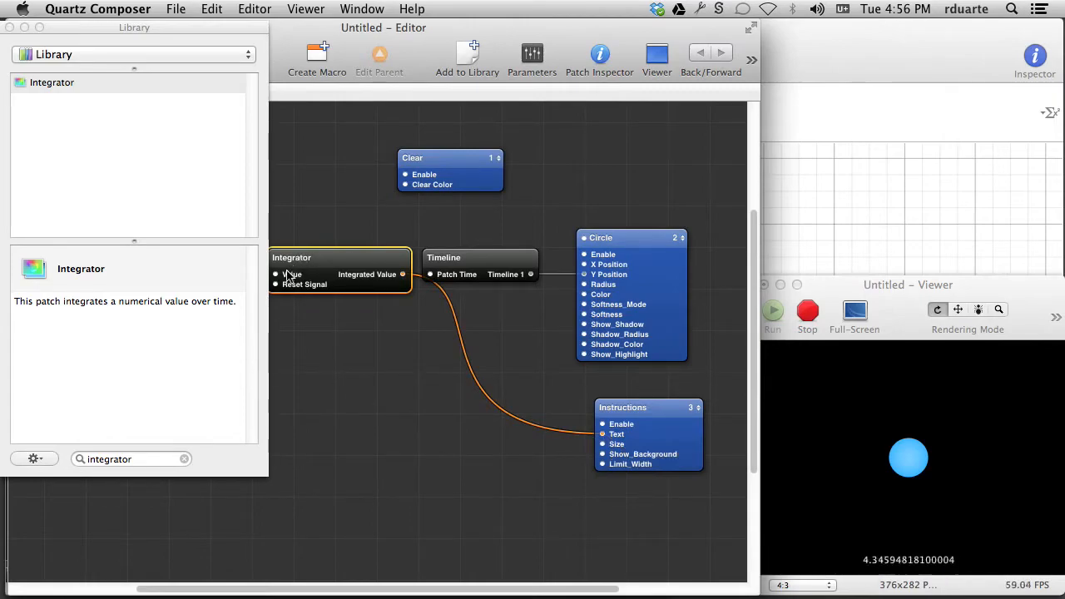
pyautogui.moveTo(342, 260); pyautogui.dragTo(328, 260)
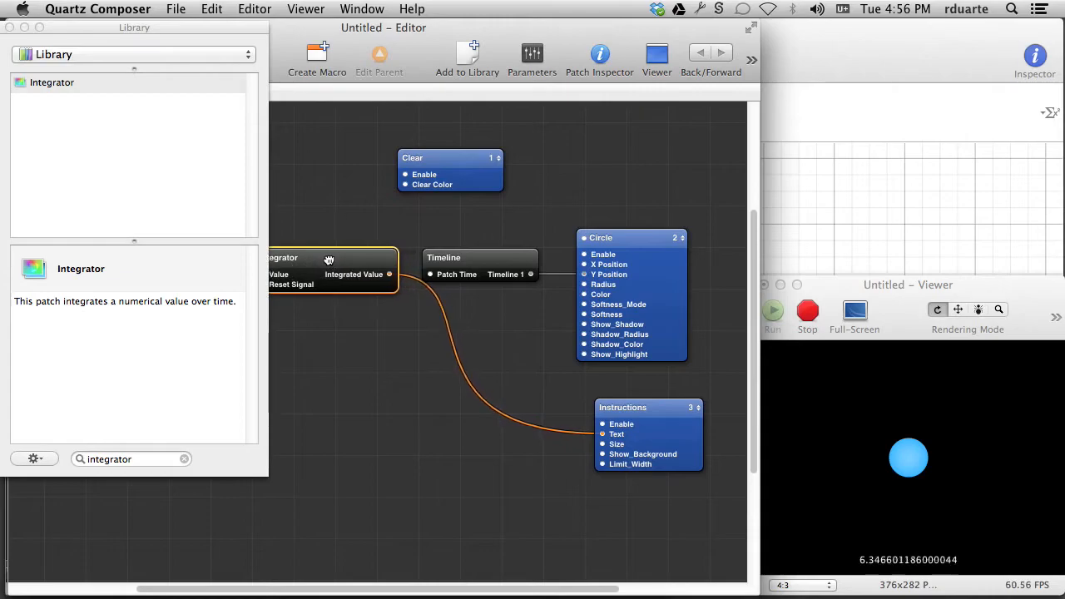
pyautogui.moveTo(414, 280); pyautogui.dragTo(431, 275)
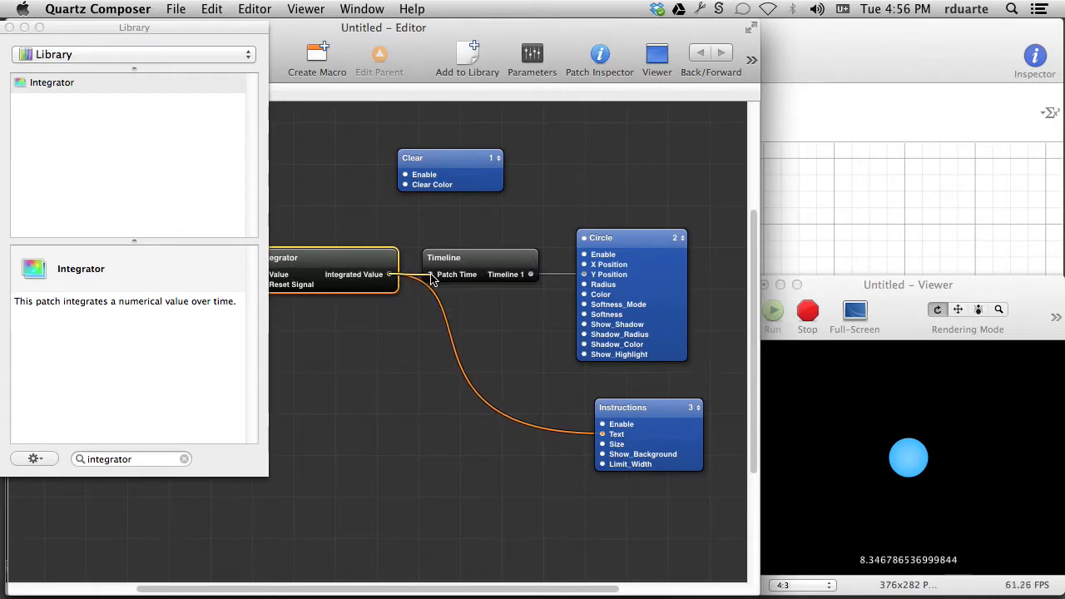
# Restart the composition to compare the circle's motion with the displayed integrated value, and stop it after viewing.
pyautogui.click(808, 311)
pyautogui.click(773, 310)
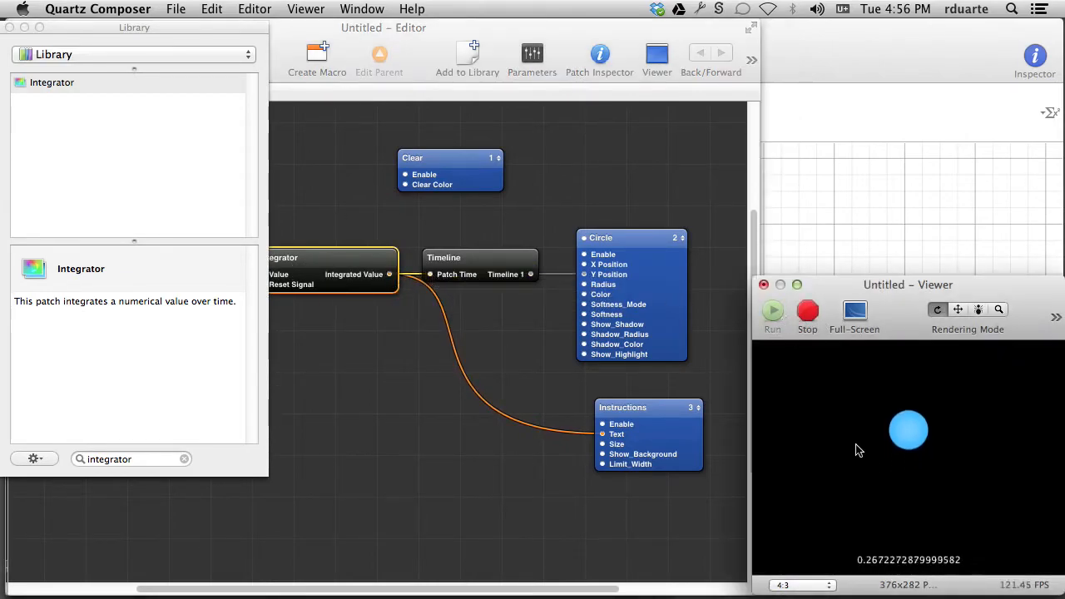
pyautogui.click(808, 312)
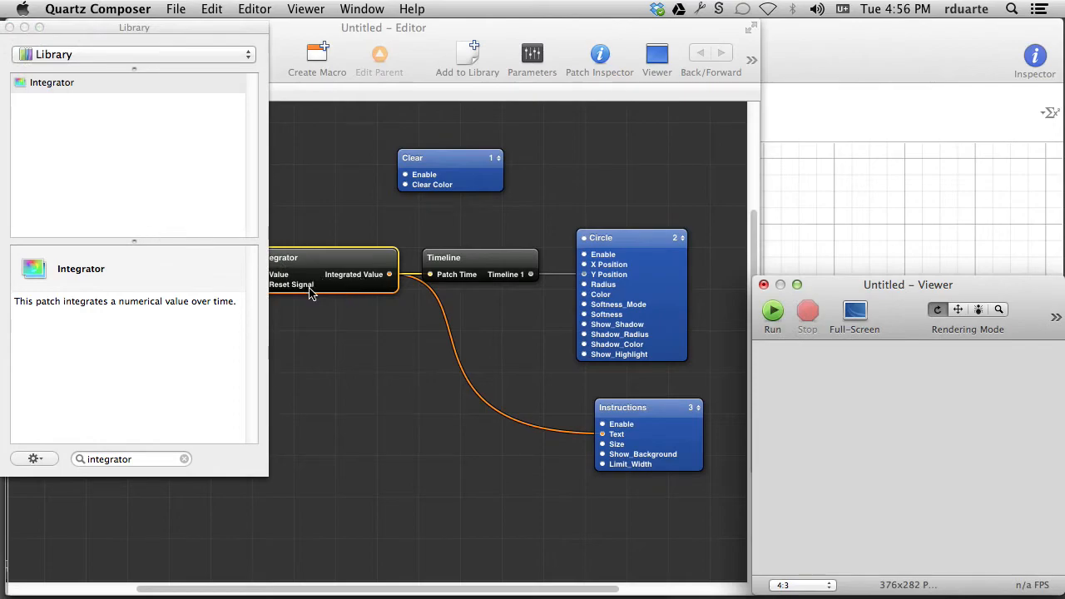
# Add a Mouse patch before the Integrator and connect its Left Button output to the Reset Signal input, closing the library.
pyautogui.doubleClick(138, 458)
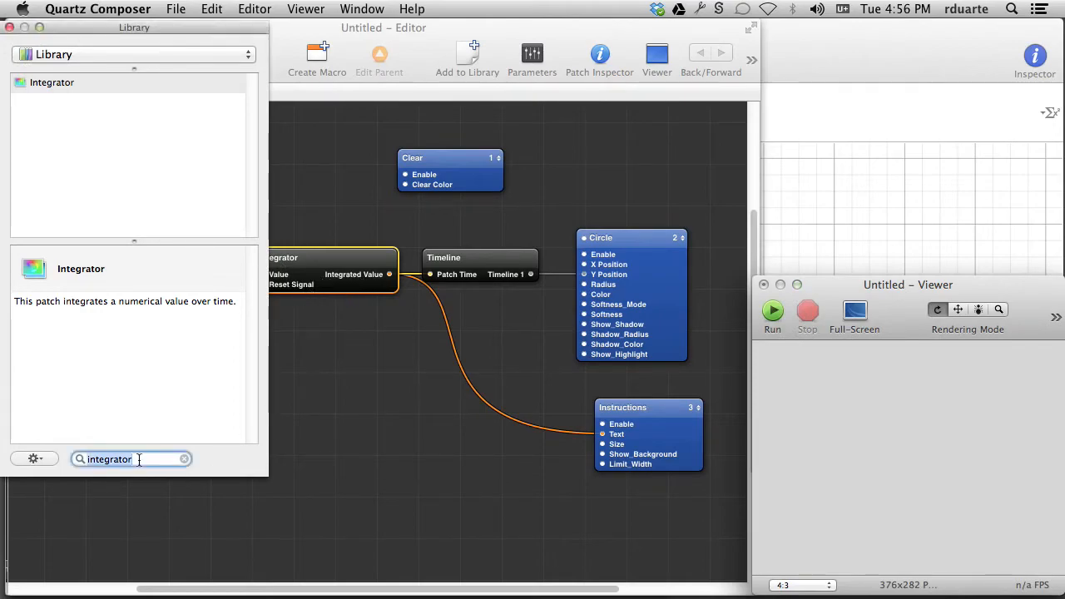
pyautogui.write('mouse')
pyautogui.press('Return')
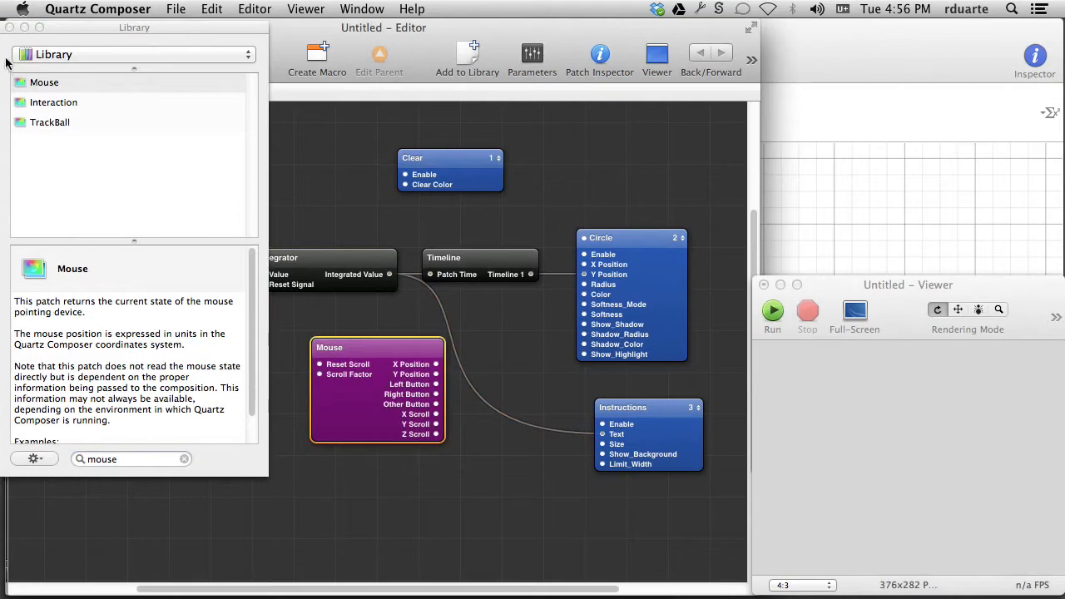
pyautogui.click(10, 28)
pyautogui.moveTo(390, 357); pyautogui.dragTo(262, 285)
# Run the composition and test the mouse reset repeatedly in the viewer, comparing the circle's motion with the displayed integrated value.
pyautogui.click(773, 310)
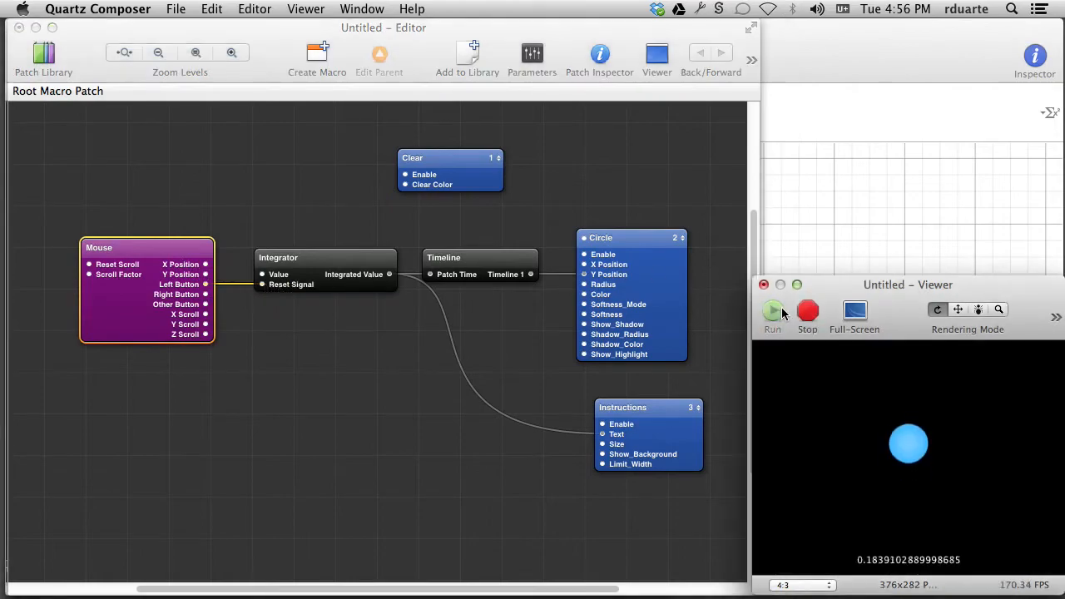
pyautogui.click(946, 490)
pyautogui.click(946, 490)
pyautogui.click(865, 570)
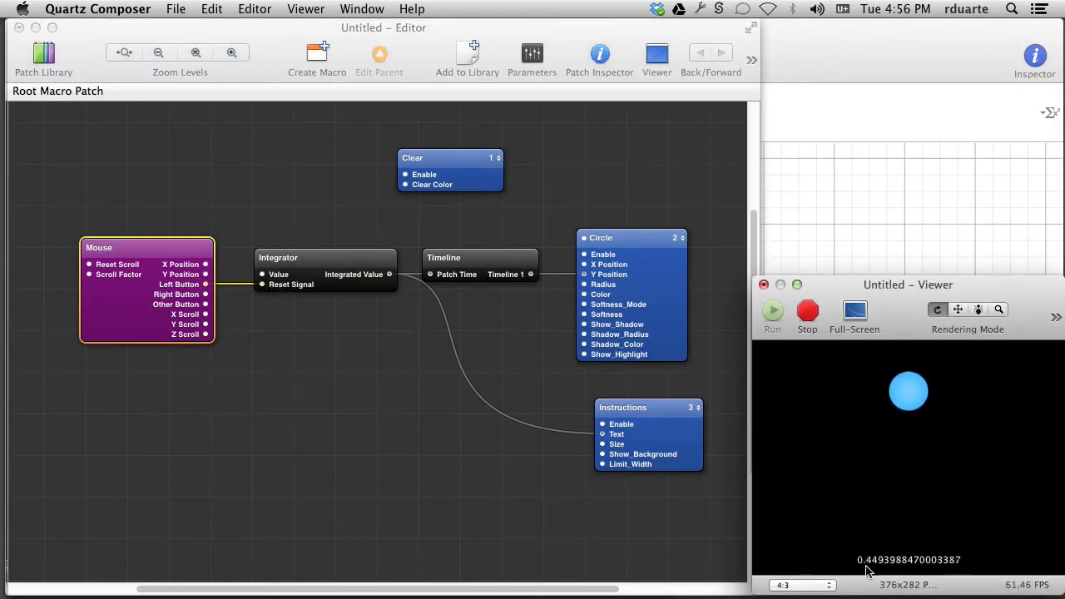
pyautogui.click(865, 570)
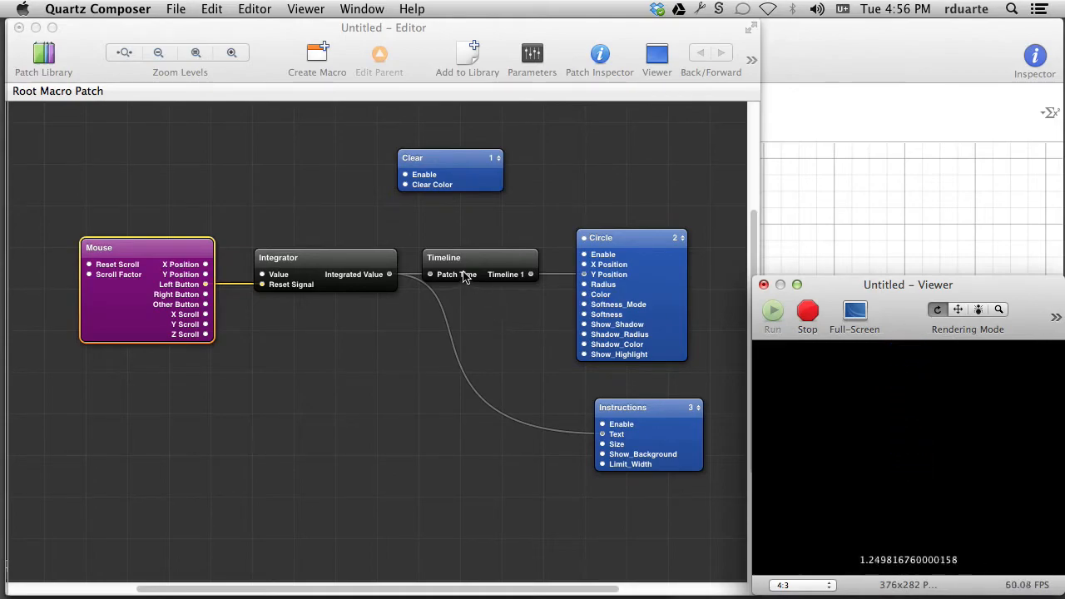
pyautogui.click(946, 490)
pyautogui.click(946, 490)
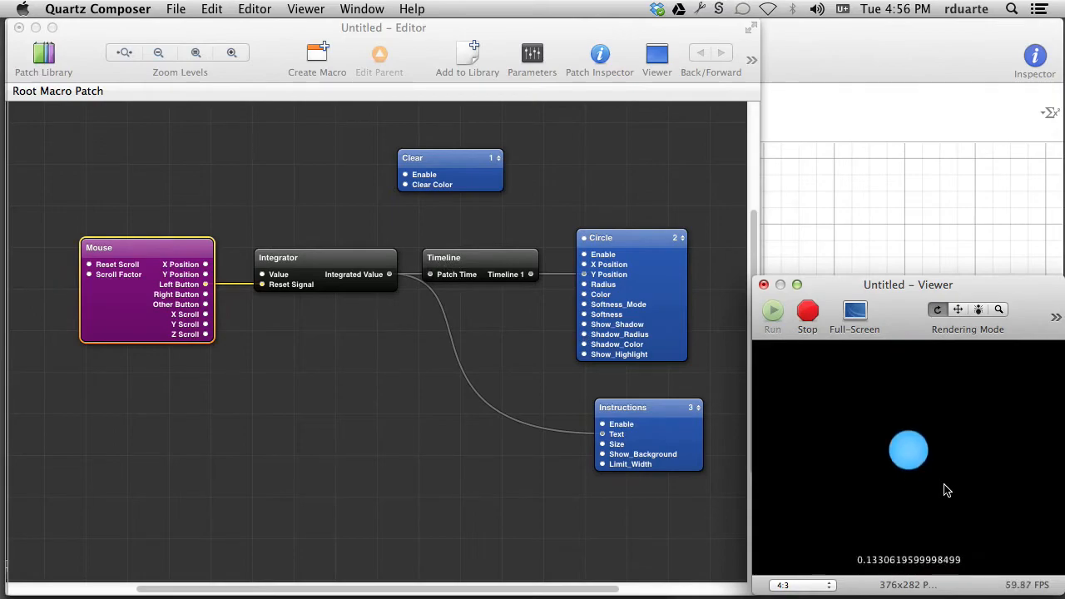
pyautogui.click(911, 516)
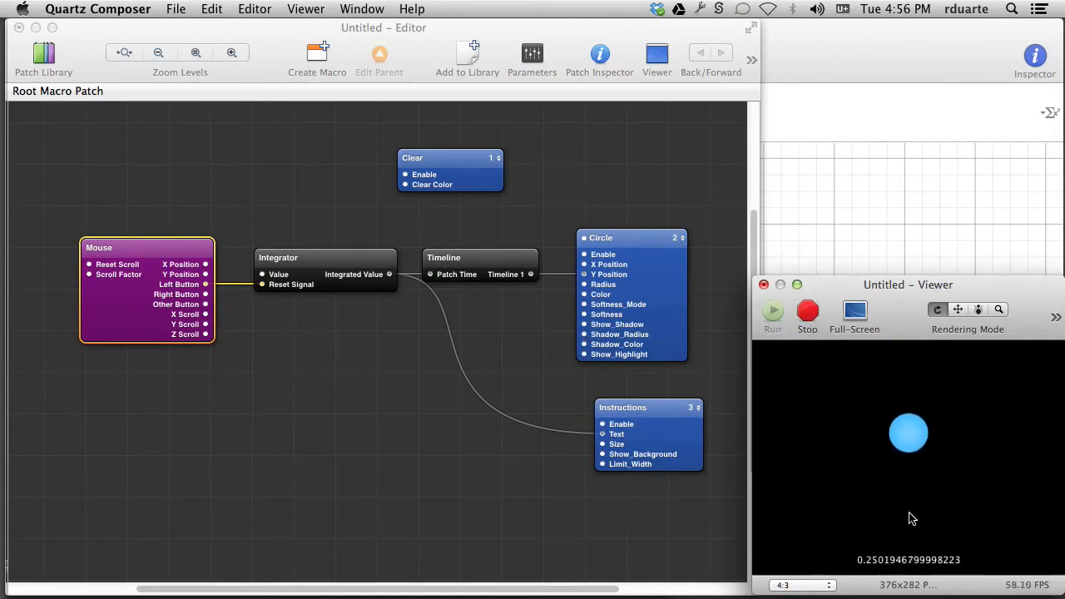
pyautogui.click(910, 518)
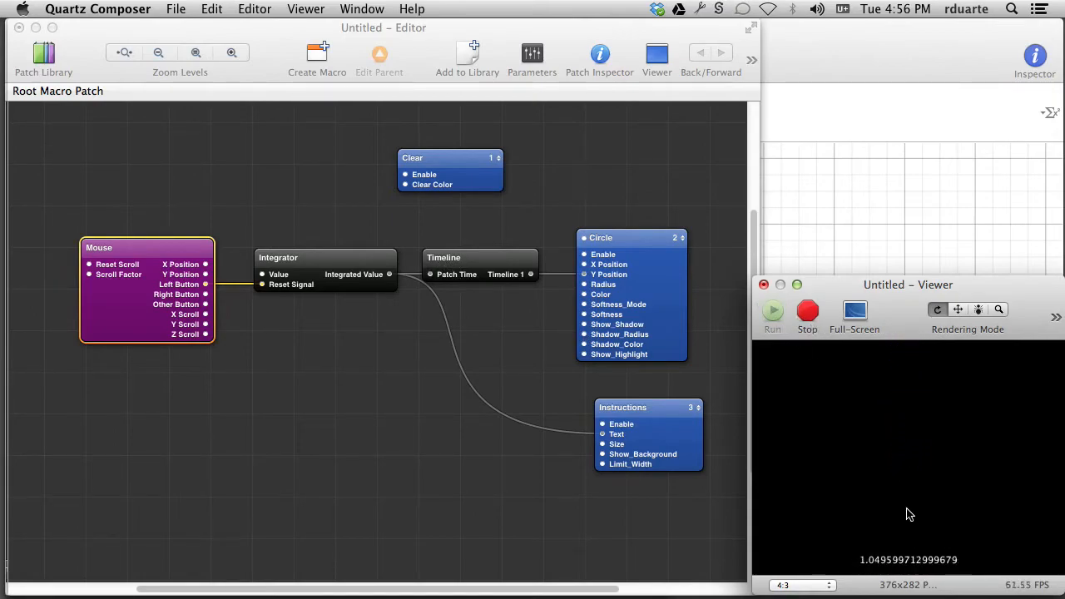
# Shift the Integrator slightly away from Timeline, and test the mouse reset again before stopping the composition.
pyautogui.moveTo(371, 268); pyautogui.dragTo(357, 266)
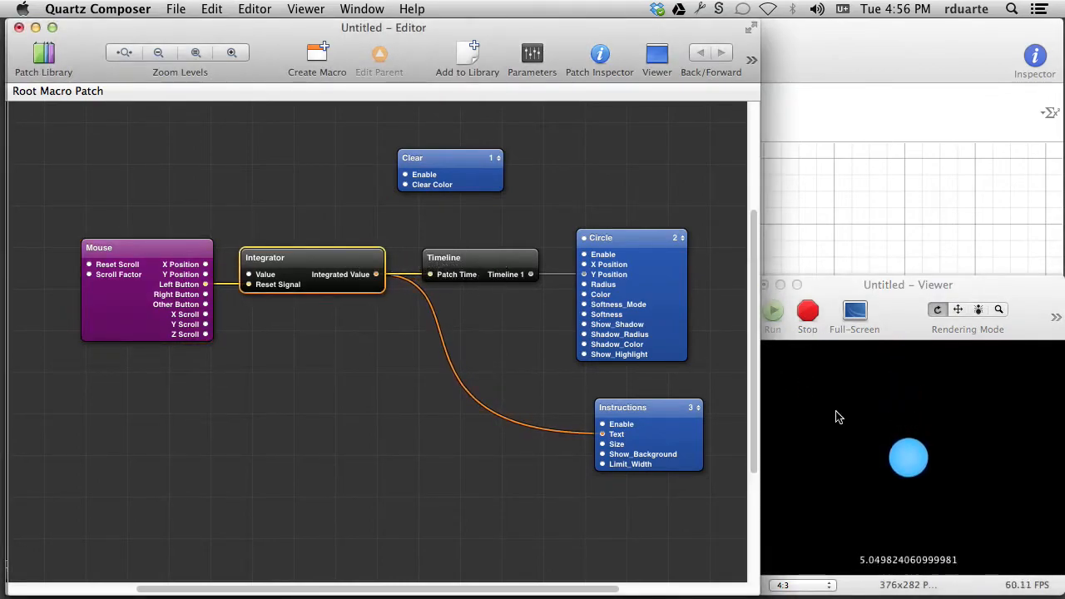
pyautogui.click(859, 488)
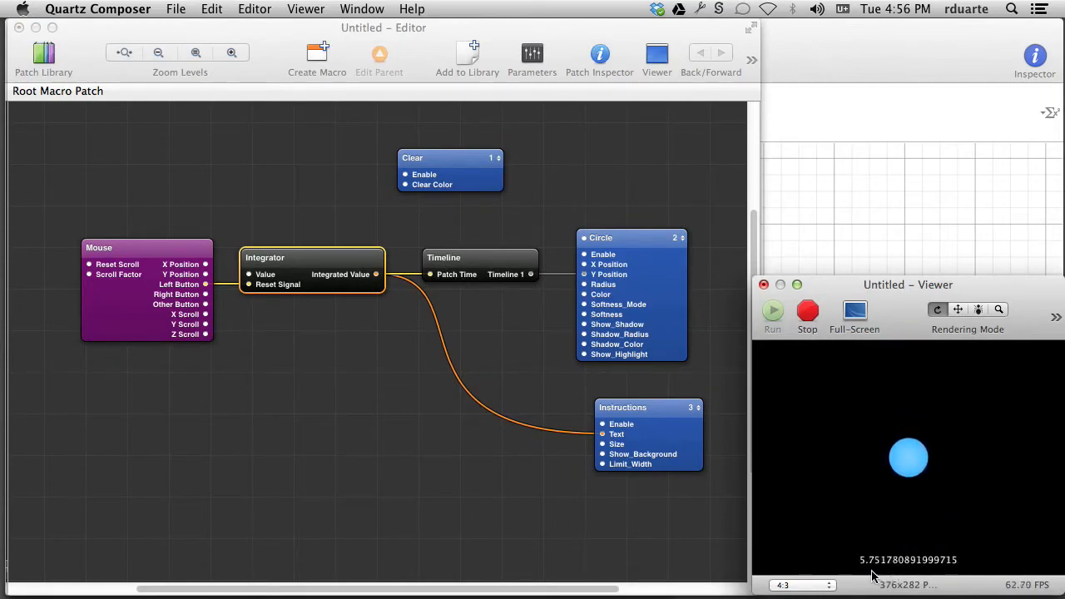
pyautogui.click(951, 463)
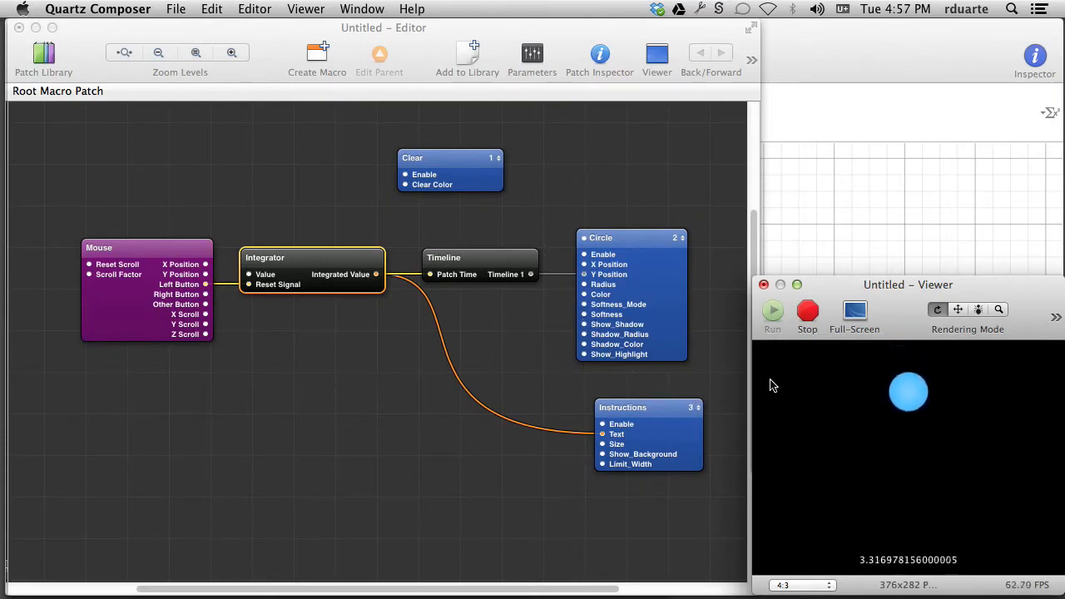
pyautogui.click(807, 311)
# Switch to the ballbounce.qtz composition's editor and place its viewer beside it.
pyautogui.click(524, 362)
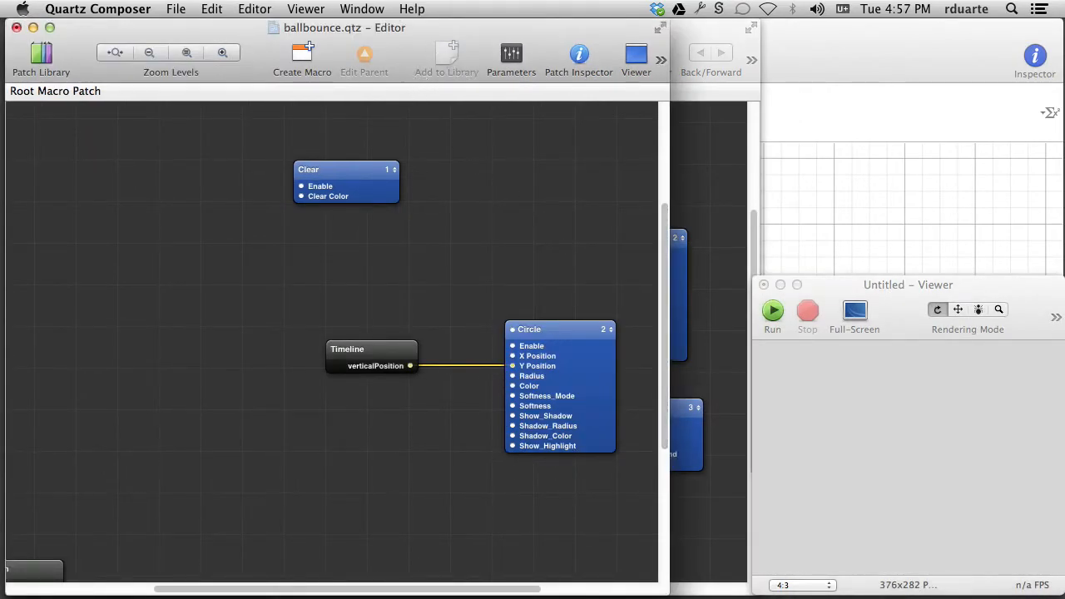
pyautogui.click(362, 8)
pyautogui.click(424, 170)
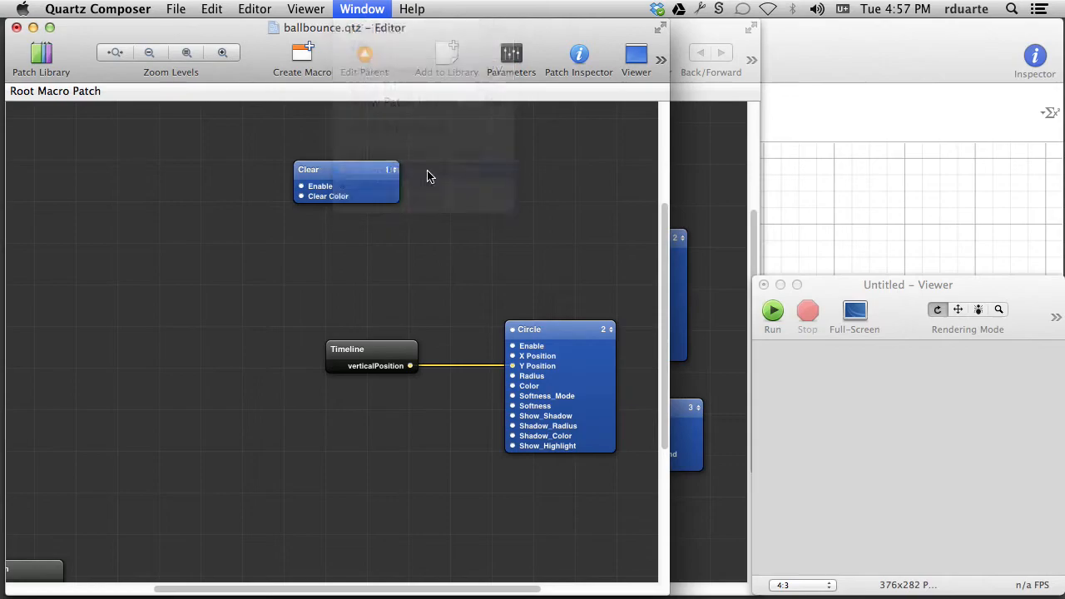
pyautogui.moveTo(499, 176); pyautogui.dragTo(946, 175)
# Move the Timeline and Circle patches of ballbounce.qtz together, closer to the Clear patch.
pyautogui.moveTo(355, 311); pyautogui.dragTo(492, 357)
pyautogui.click(684, 365)
pyautogui.click(620, 367)
# Examine the ballbounce Timeline patch's full verticalPosition curve in an enlarged settings view, and close it when done.
pyautogui.click(308, 330)
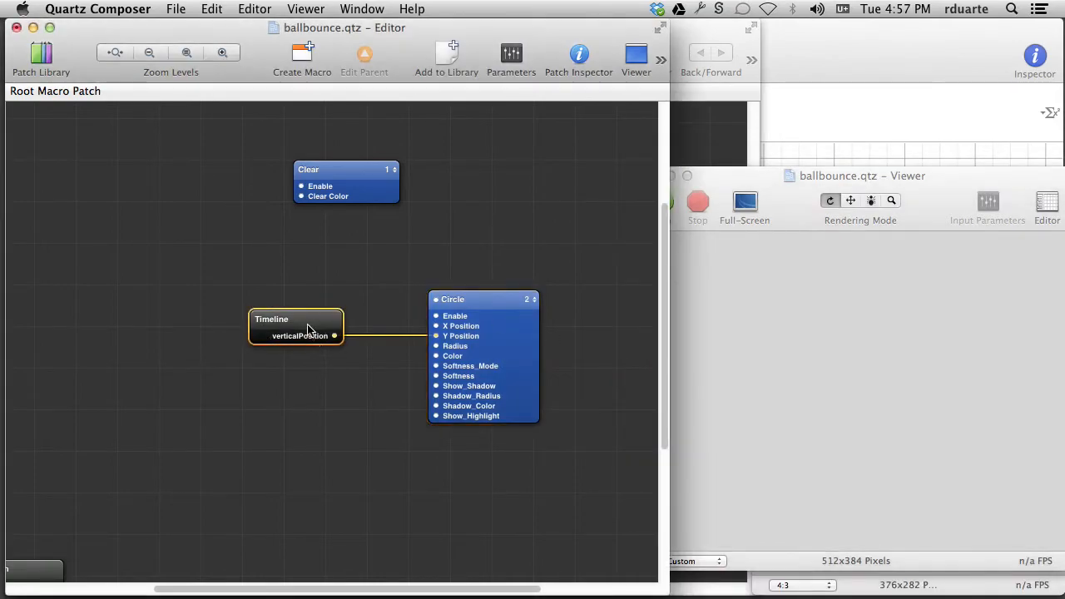
pyautogui.doubleClick(308, 327)
pyautogui.moveTo(385, 20); pyautogui.dragTo(265, 30)
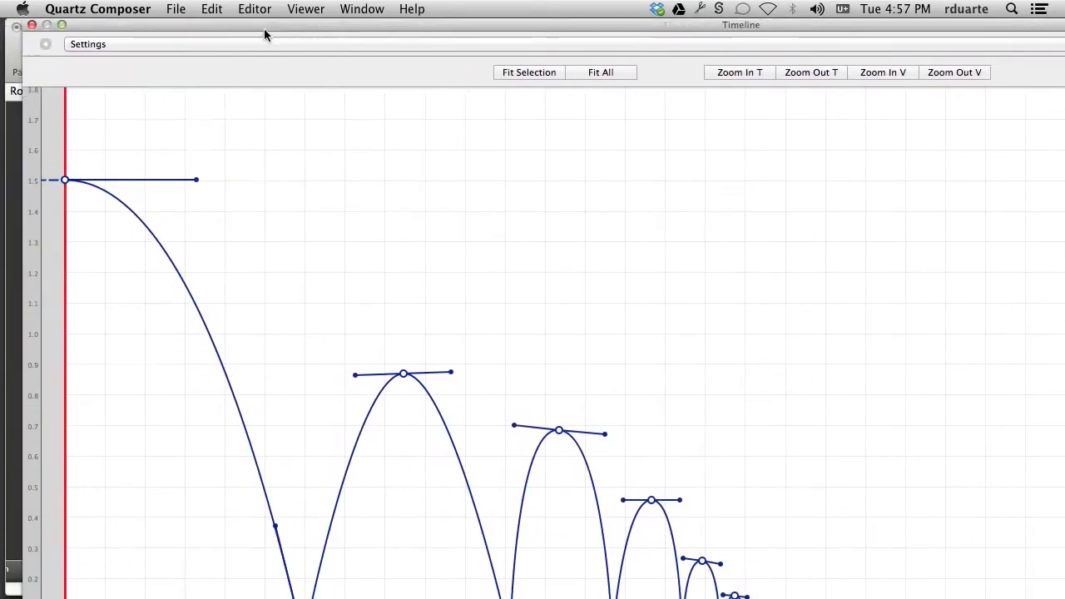
pyautogui.click(57, 26)
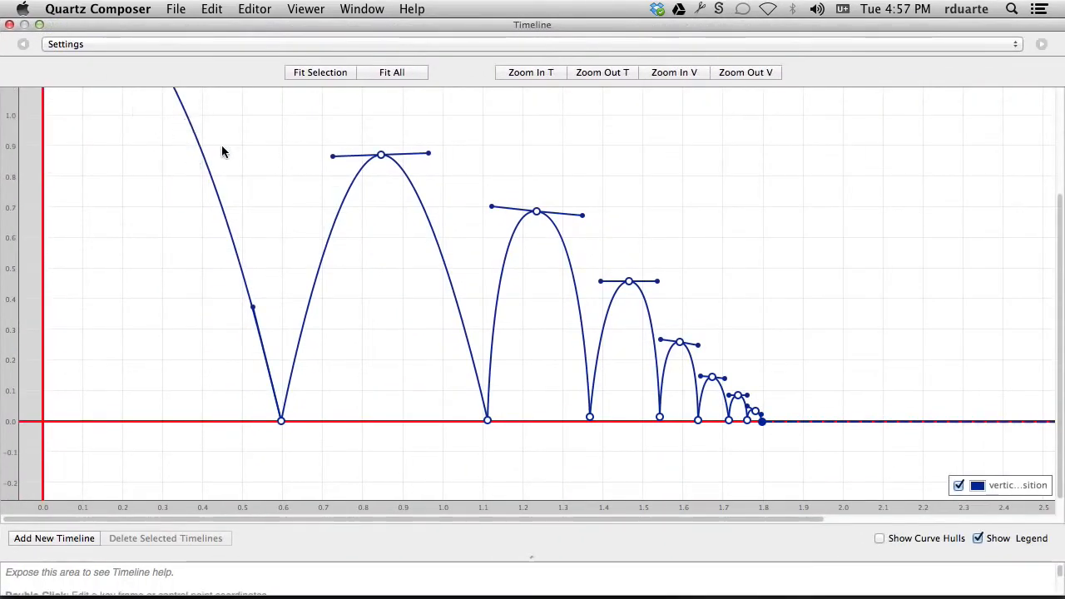
pyautogui.scroll(4, 226, 152)
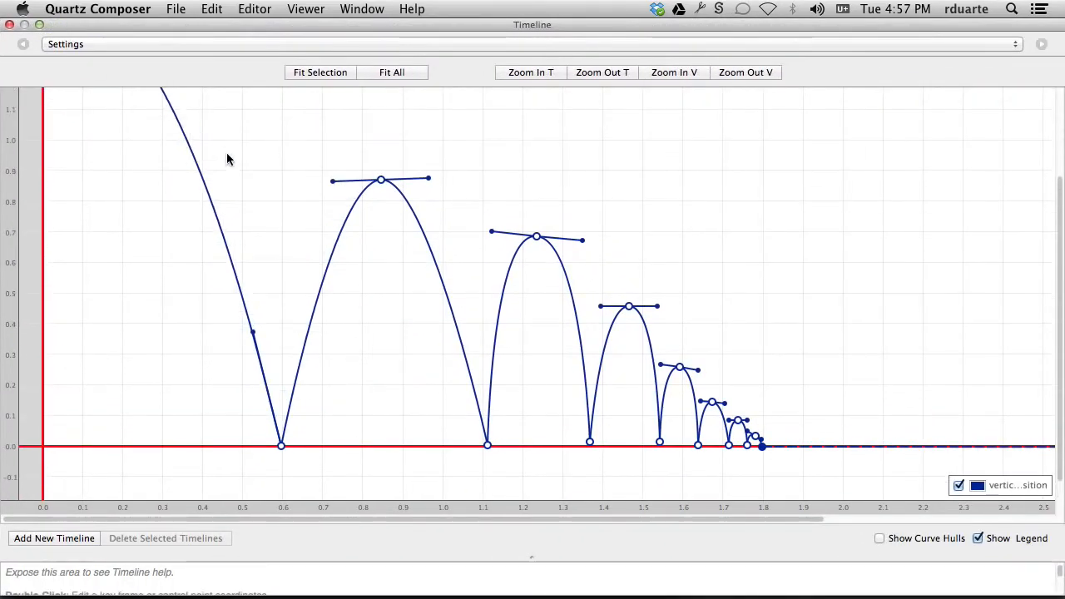
pyautogui.click(391, 74)
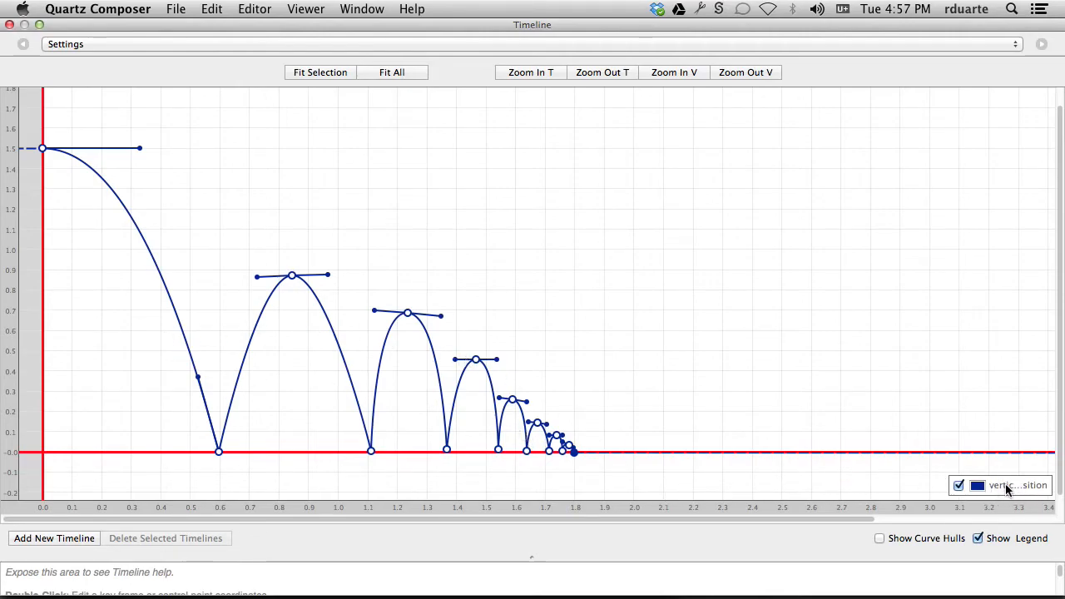
pyautogui.click(10, 25)
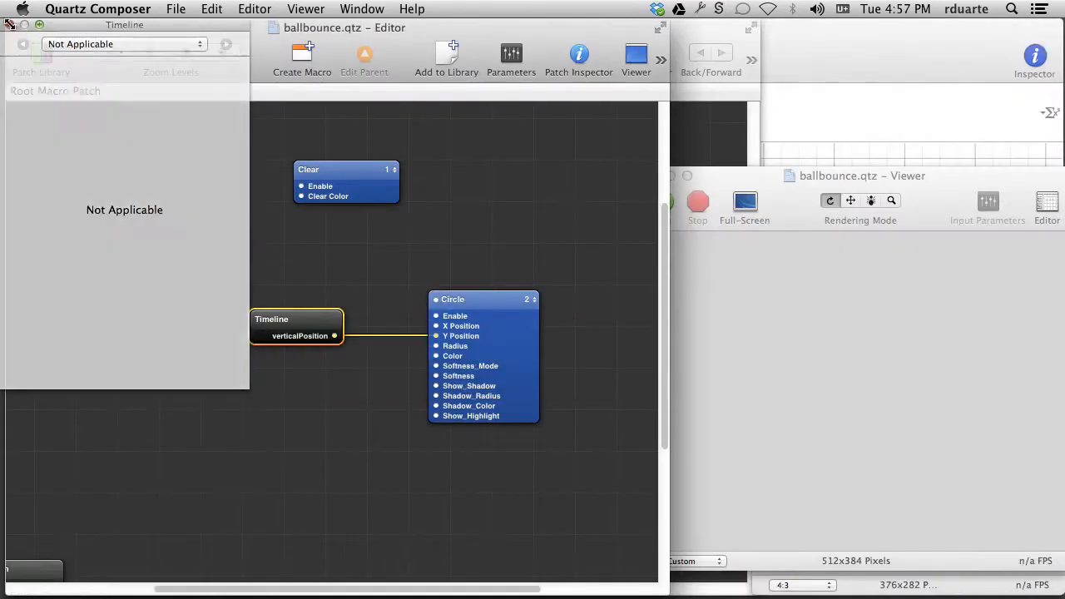
# Rename the Timeline patch's verticalPosition curve as vert, and close its settings.
pyautogui.doubleClick(314, 341)
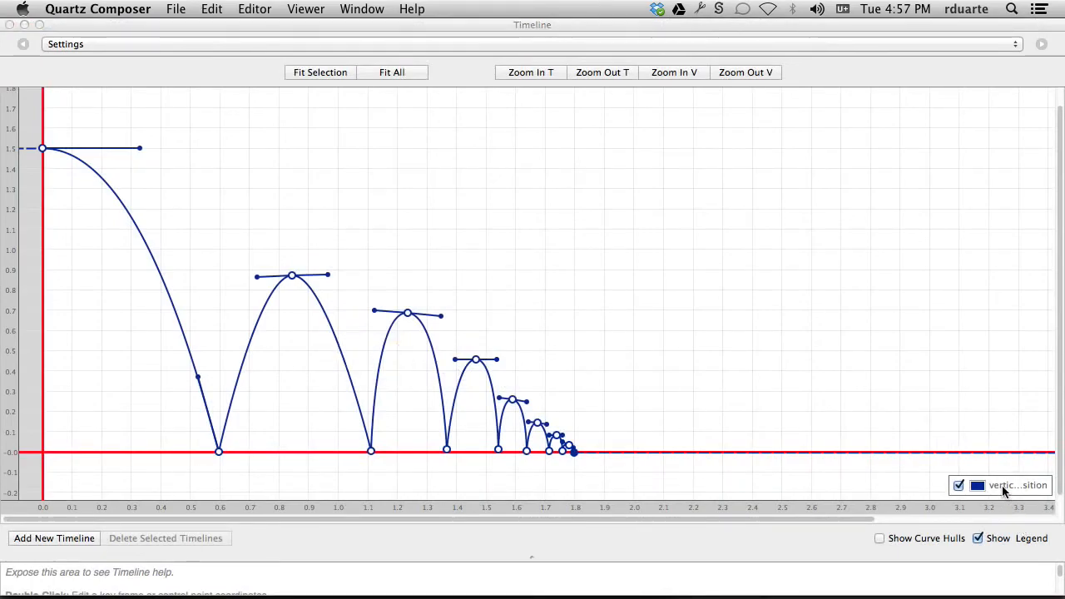
pyautogui.write('vert')
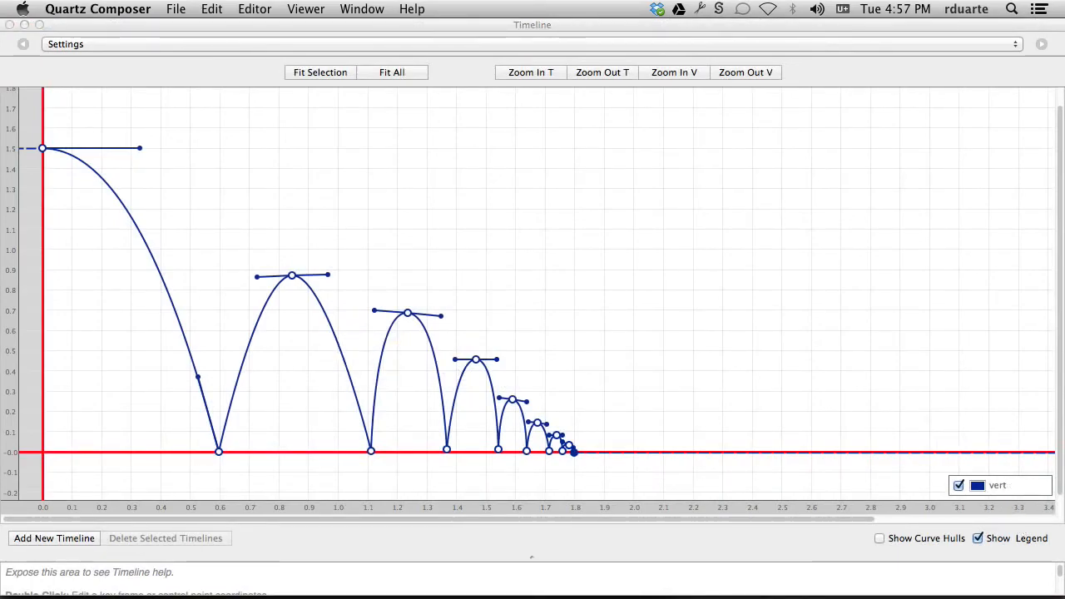
pyautogui.click(10, 26)
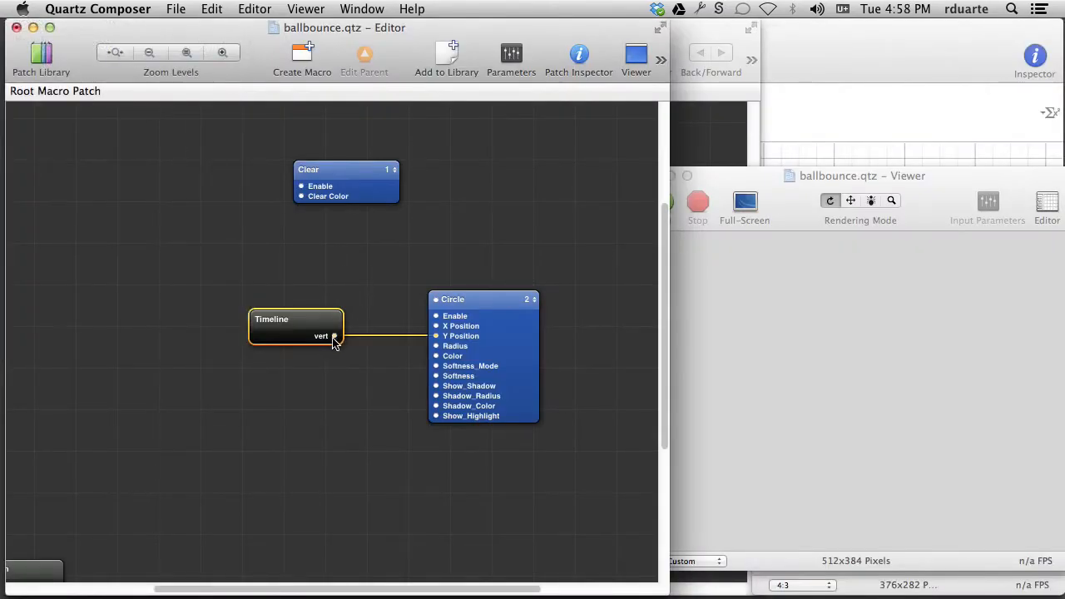
# Add a curve named second to the Timeline patch, shape it with several rising and falling key frames, and close the settings.
pyautogui.doubleClick(298, 333)
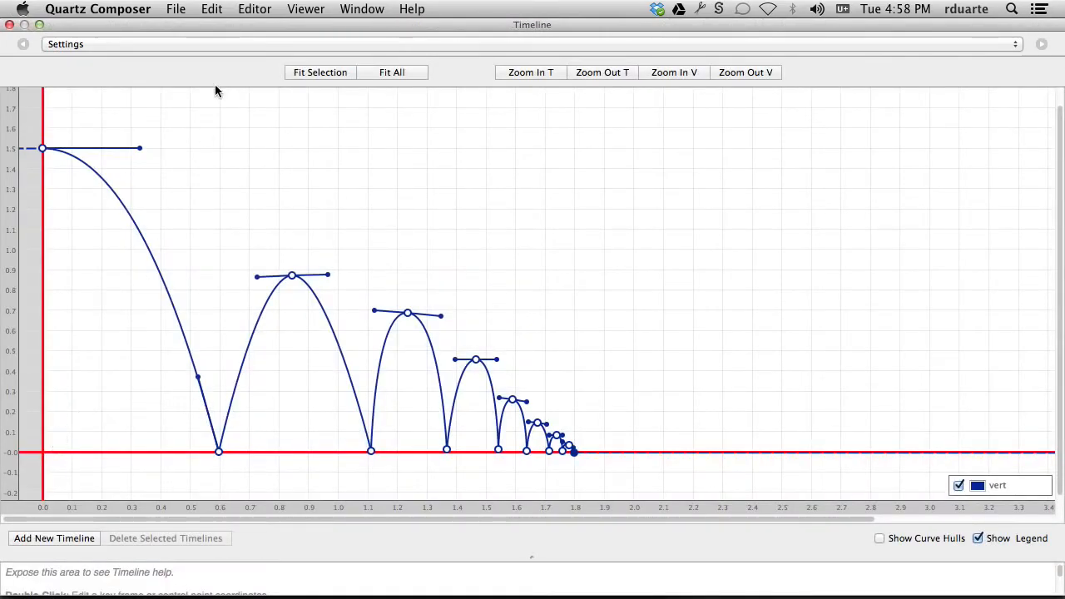
pyautogui.click(53, 538)
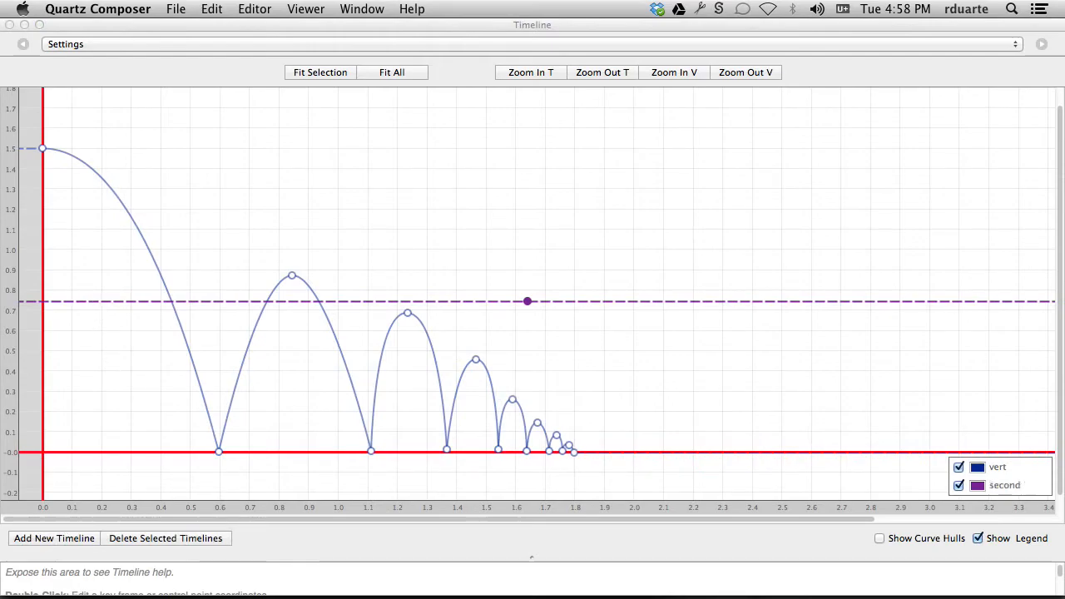
pyautogui.moveTo(106, 298); pyautogui.dragTo(129, 447)
pyautogui.moveTo(412, 350); pyautogui.dragTo(233, 180)
pyautogui.moveTo(551, 300); pyautogui.dragTo(676, 383)
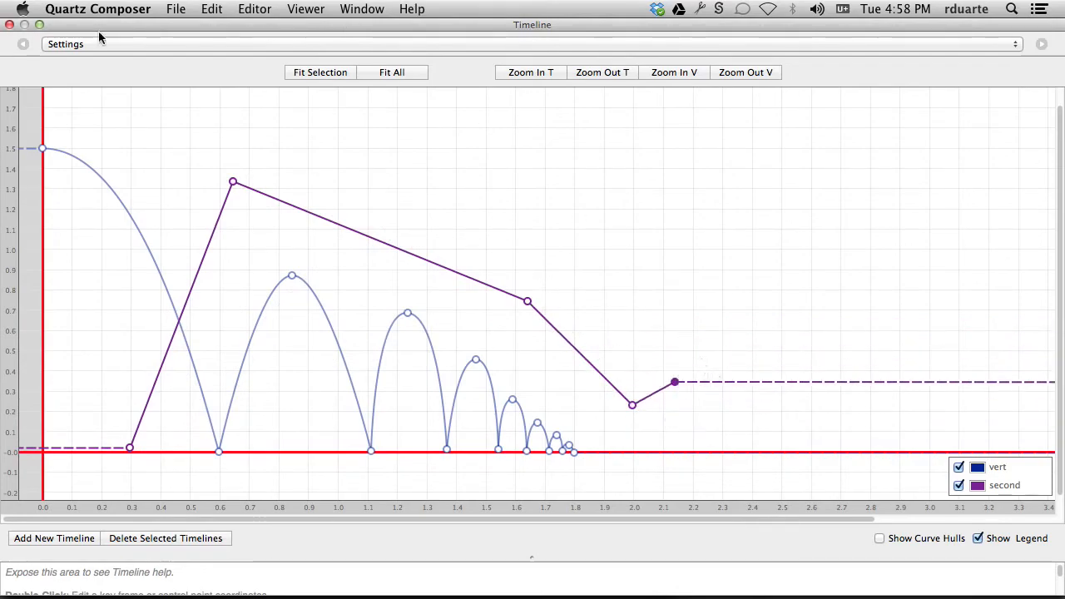
pyautogui.click(9, 24)
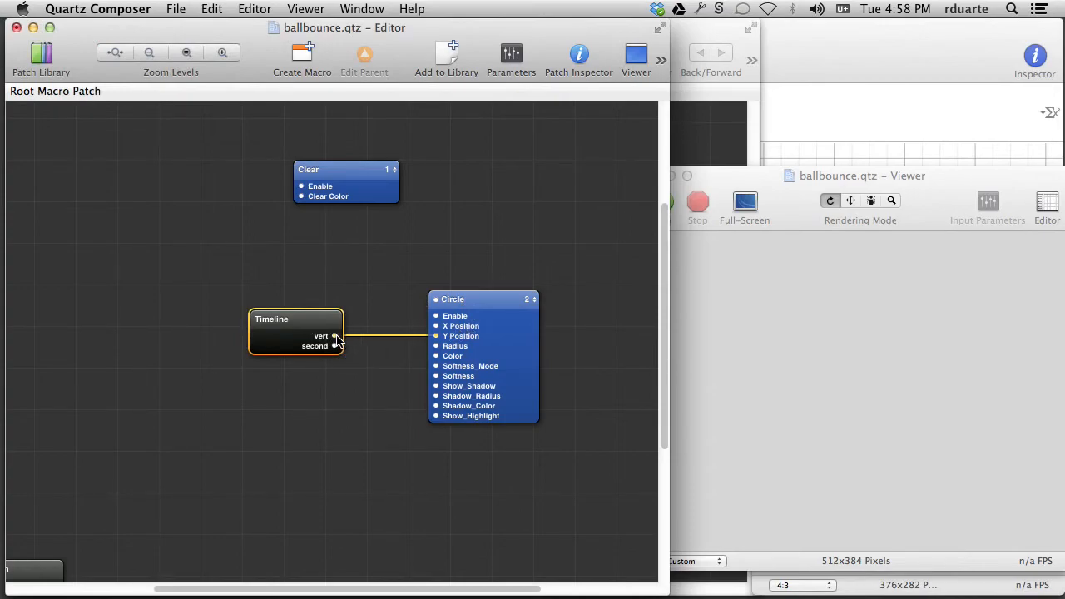
# Run the ballbounce.qtz composition in its viewer, and return to the editor.
pyautogui.click(719, 239)
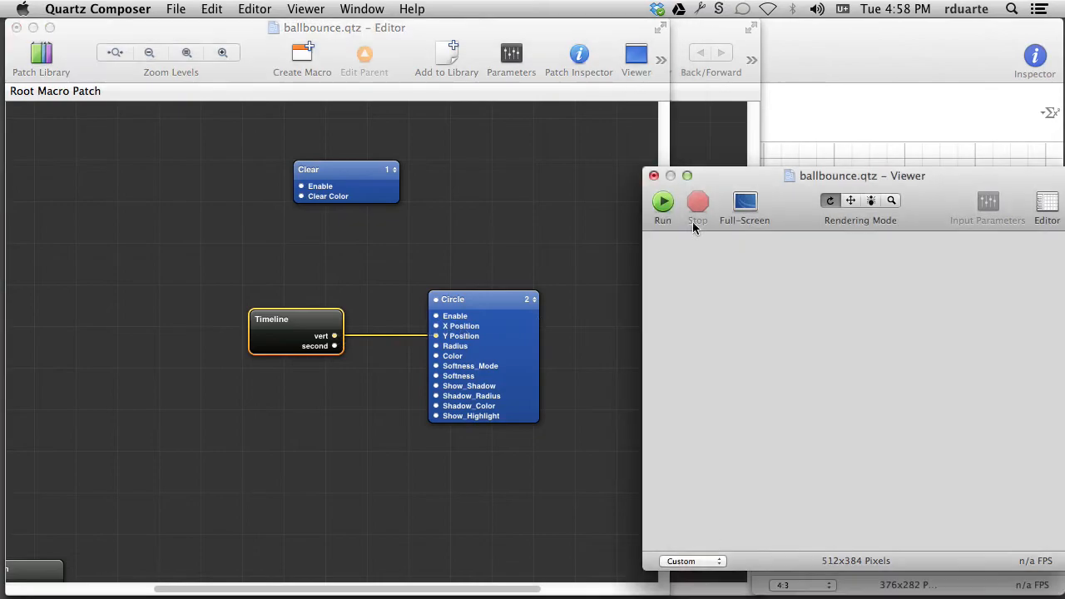
pyautogui.click(663, 204)
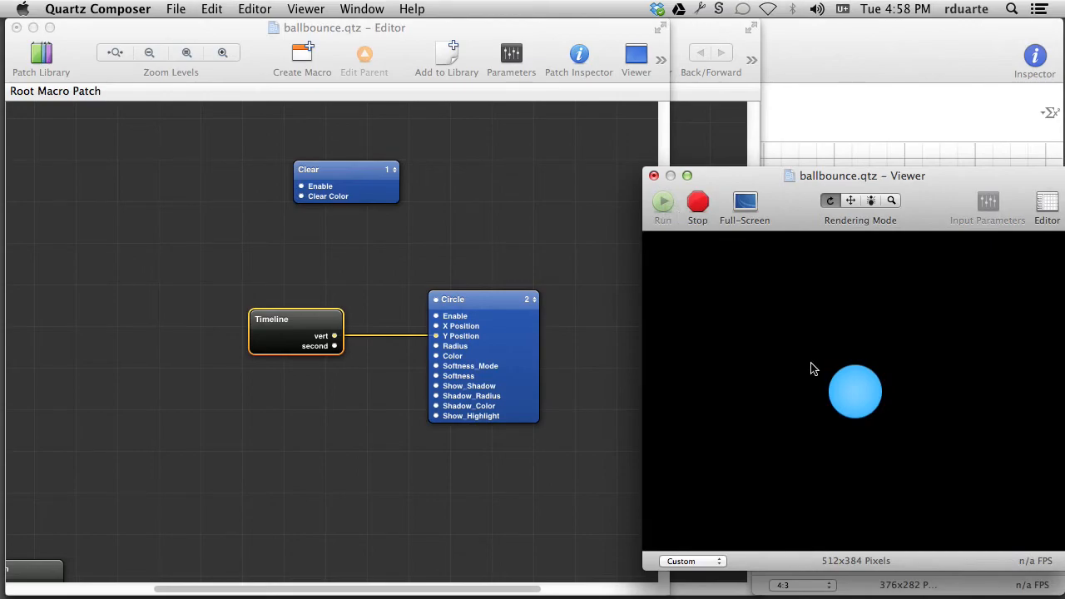
pyautogui.click(194, 314)
# Place the Interpolation patch beside Timeline and feed its Result into Timeline's Patch Time, using an External timebase.
pyautogui.click(283, 322)
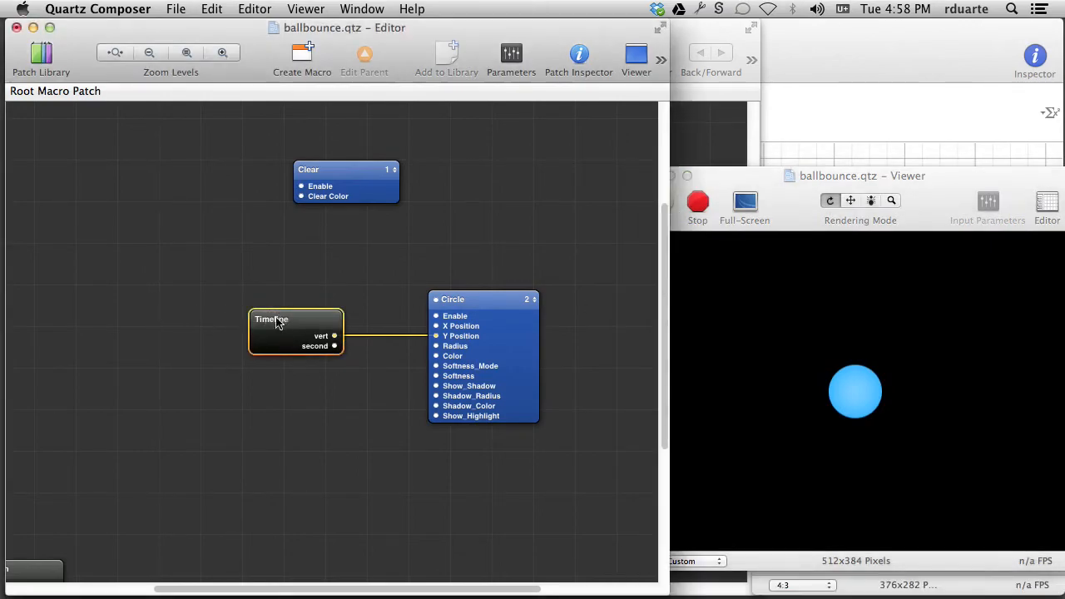
pyautogui.moveTo(41, 574); pyautogui.dragTo(201, 312)
pyautogui.click(292, 319)
pyautogui.rightClick(292, 319)
pyautogui.moveTo(432, 320)
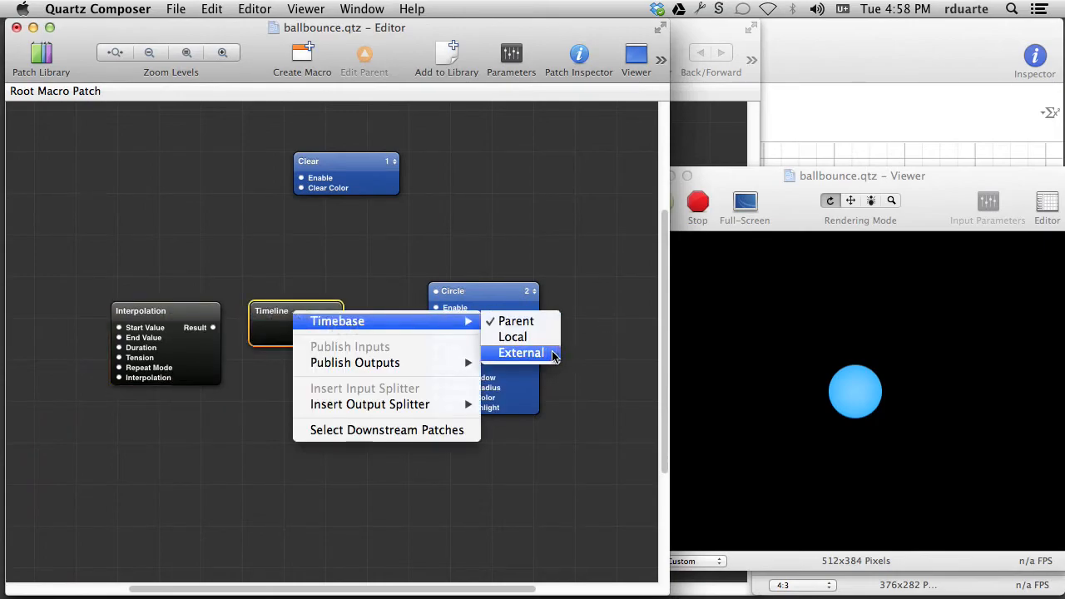
pyautogui.click(532, 353)
pyautogui.moveTo(260, 331); pyautogui.dragTo(259, 329)
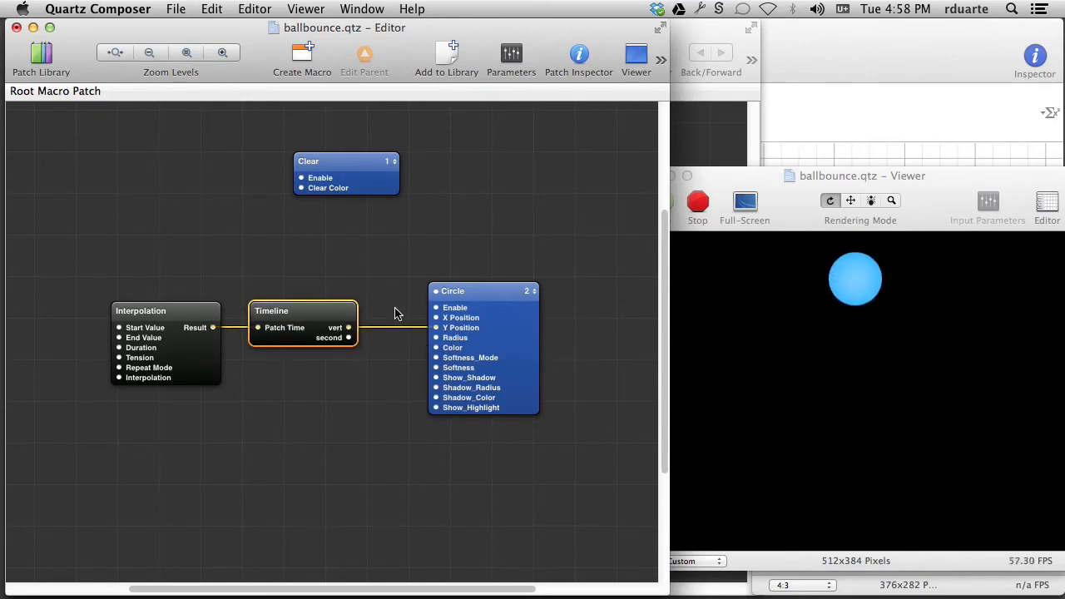
# Check the Interpolation patch's input parameters against the time span of the Timeline curves, and close the settings.
pyautogui.doubleClick(168, 328)
pyautogui.moveTo(110, 20); pyautogui.dragTo(354, 135)
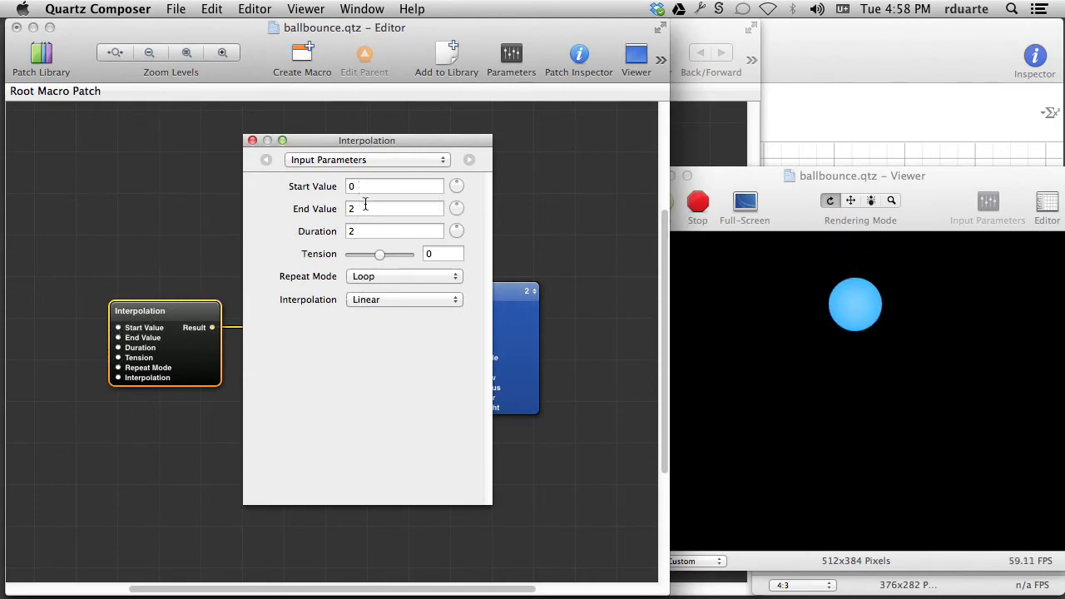
pyautogui.click(498, 300)
pyautogui.moveTo(403, 147)
pyautogui.mouseDown()
pyautogui.moveTo(666, 202)
pyautogui.moveTo(647, 183)
pyautogui.moveTo(328, 84)
pyautogui.mouseUp()
pyautogui.click(302, 328)
pyautogui.press('super+3')
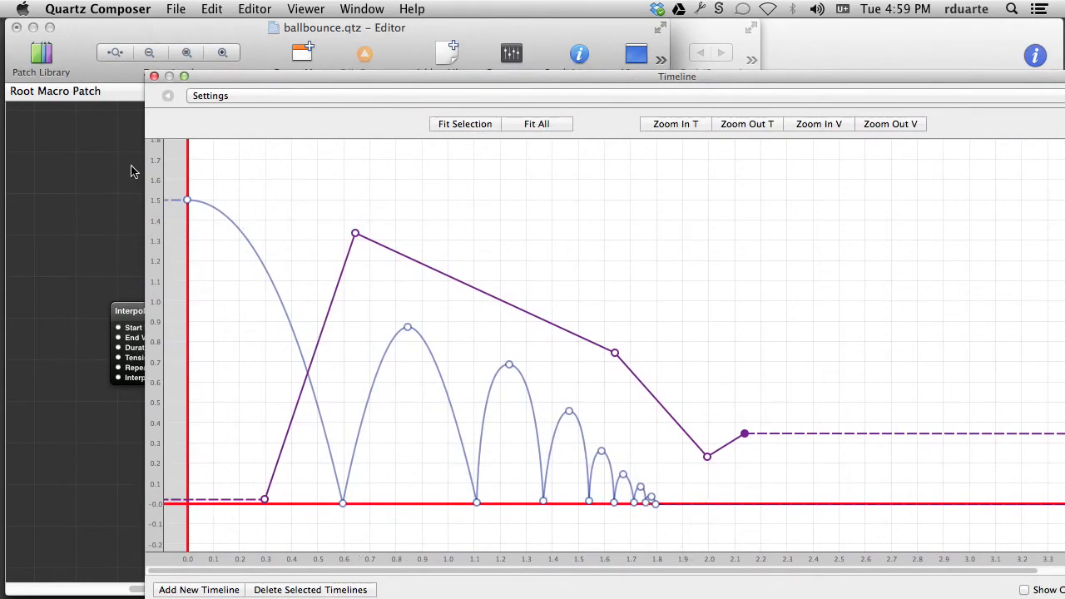
pyautogui.click(170, 76)
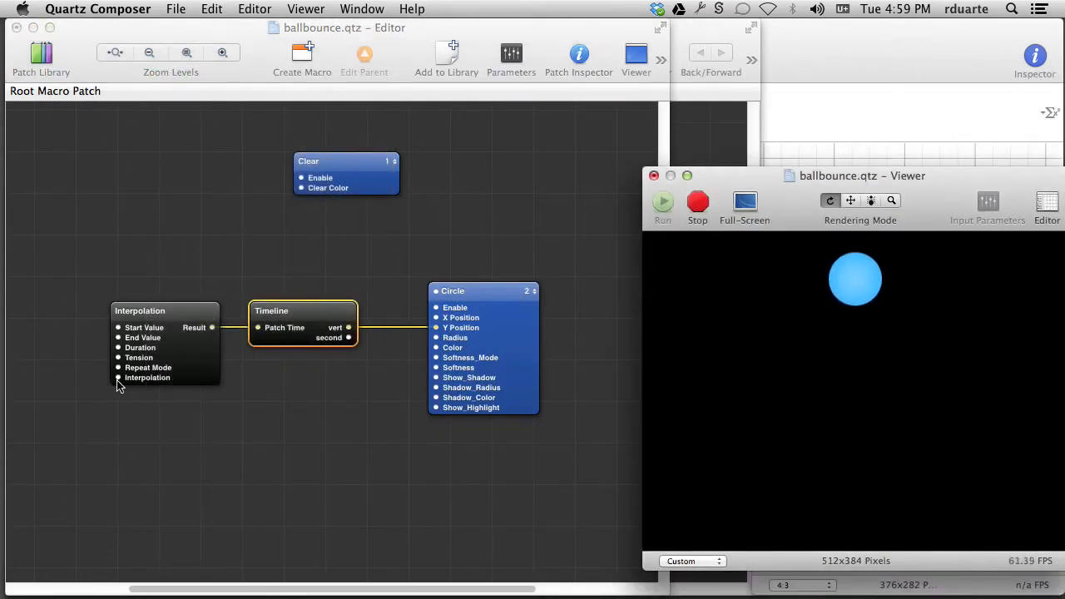
# Try Mirrored Loop as the Interpolation patch's Repeat Mode, and restore it to Loop.
pyautogui.click(158, 356)
pyautogui.press('super+i')
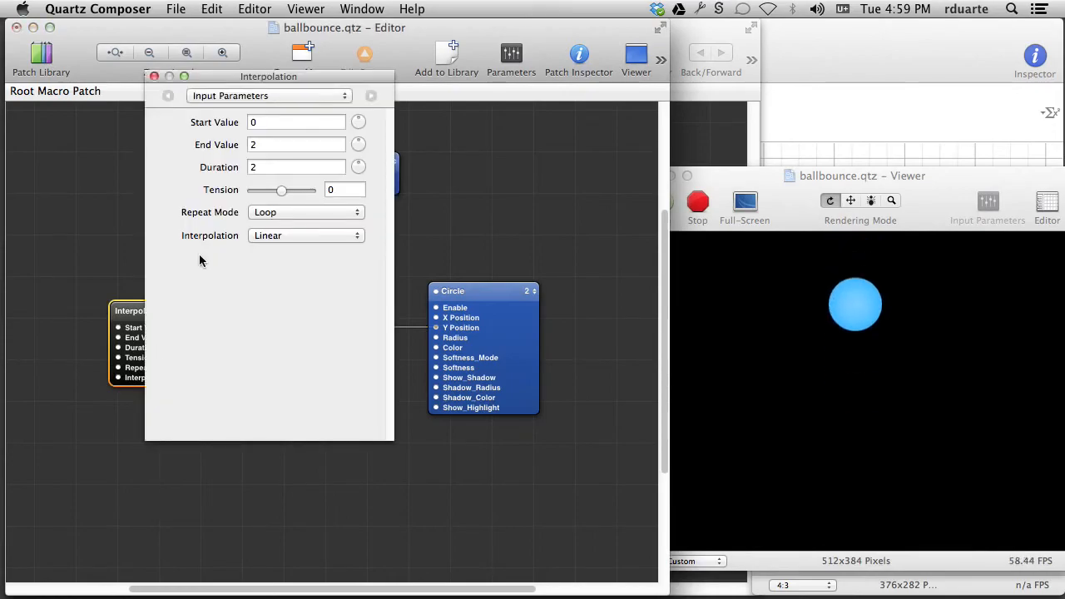
pyautogui.click(287, 212)
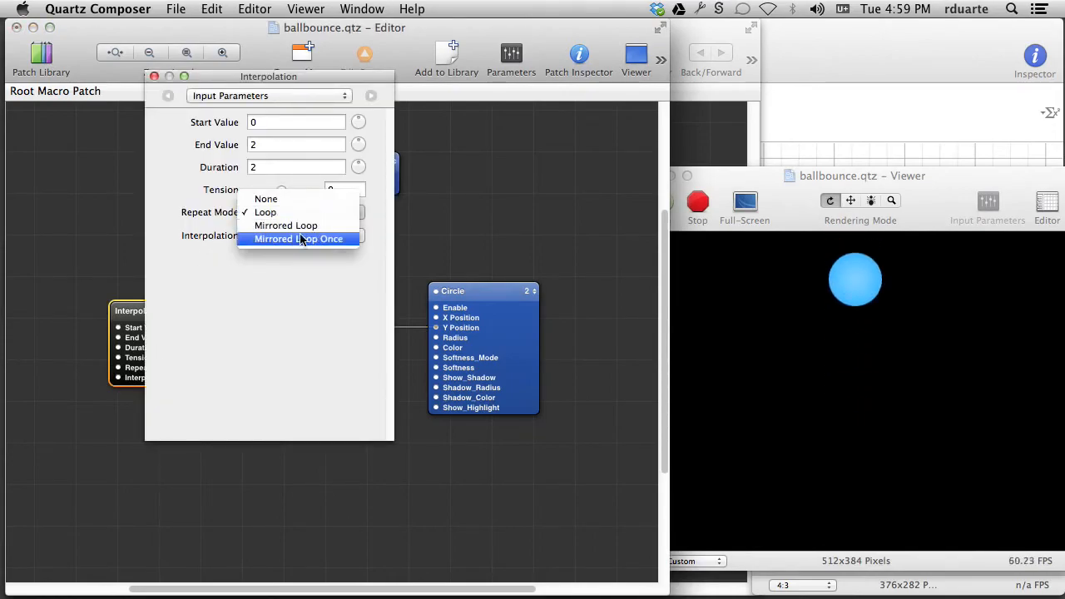
pyautogui.click(298, 226)
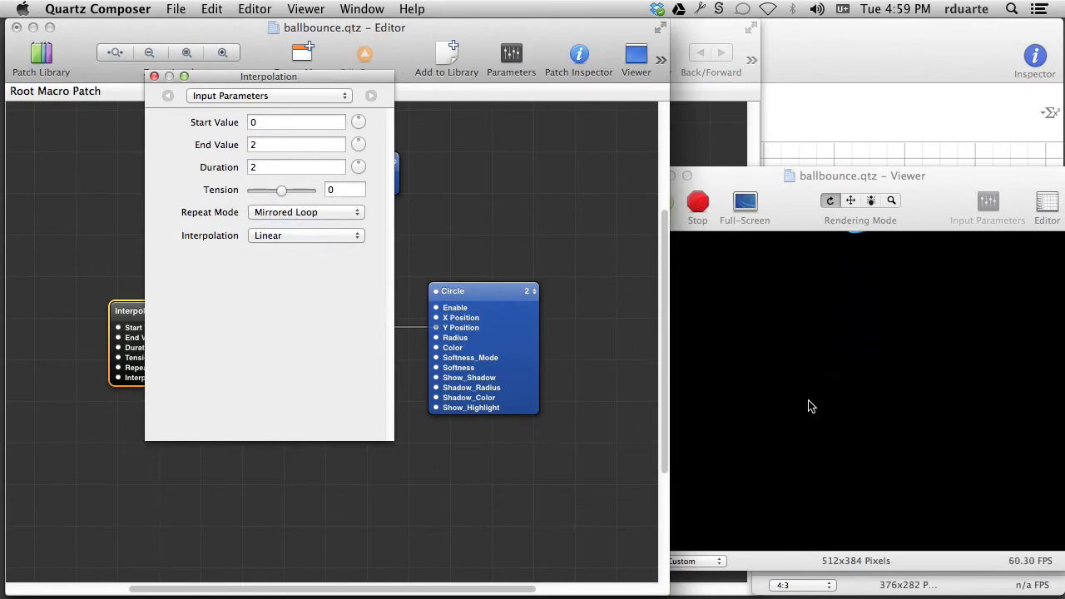
pyautogui.click(309, 213)
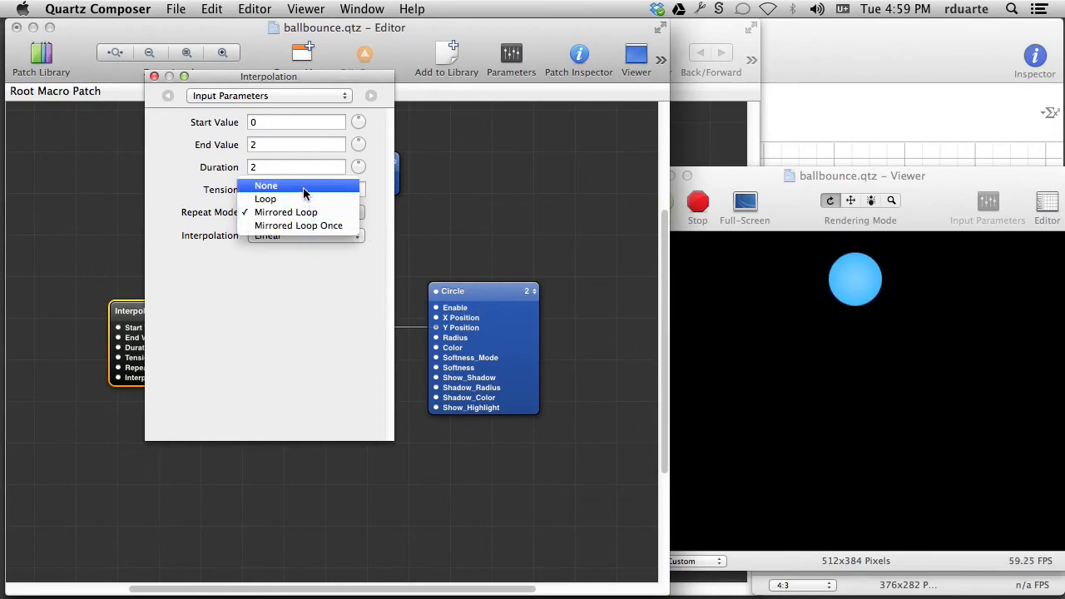
pyautogui.click(302, 199)
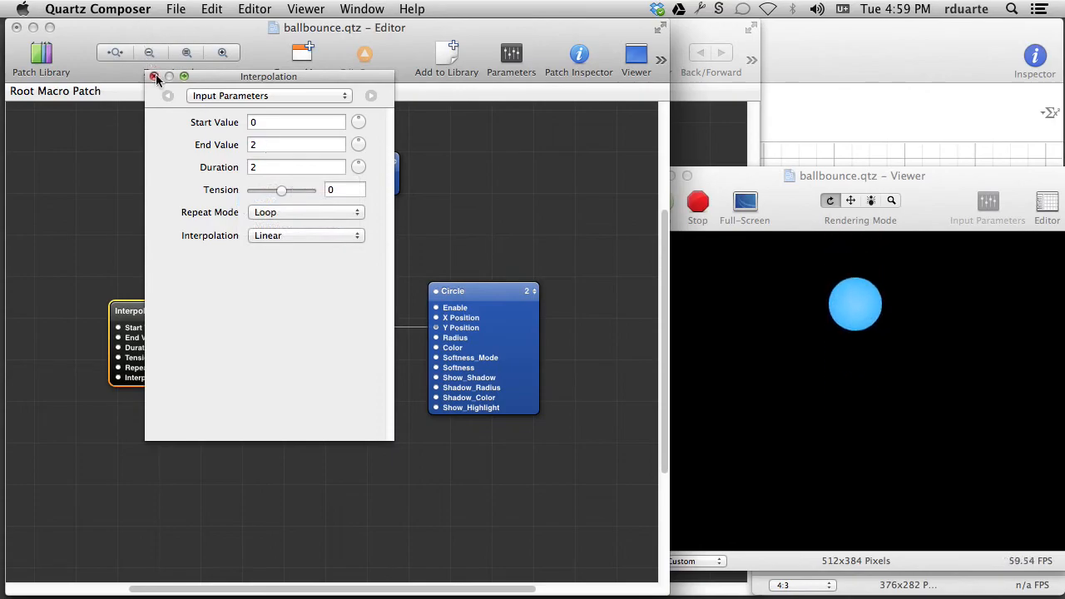
pyautogui.click(154, 76)
pyautogui.click(262, 265)
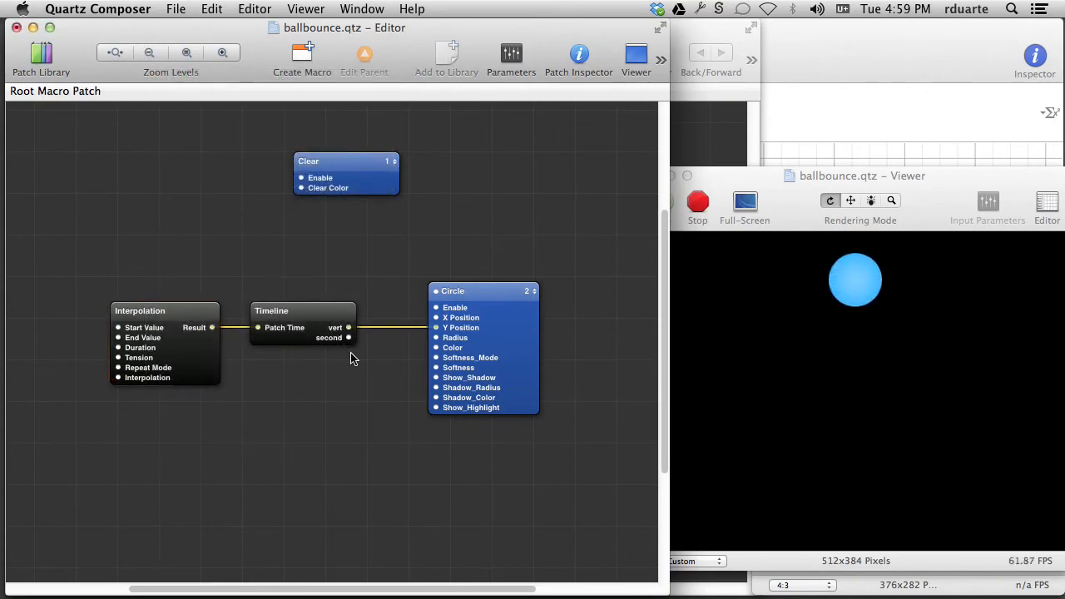
# Add a curve named x to the Timeline patch, falling from about 1.5 at time 0 to 0 at about 1.8.
pyautogui.click(319, 335)
pyautogui.press('super+2')
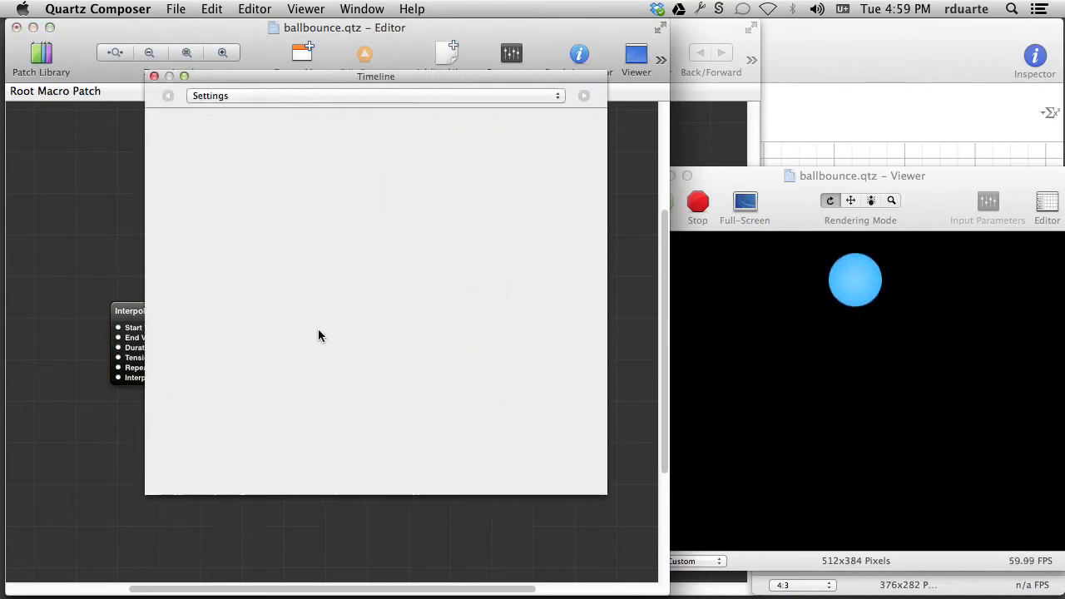
pyautogui.moveTo(454, 76); pyautogui.dragTo(303, 39)
pyautogui.click(47, 552)
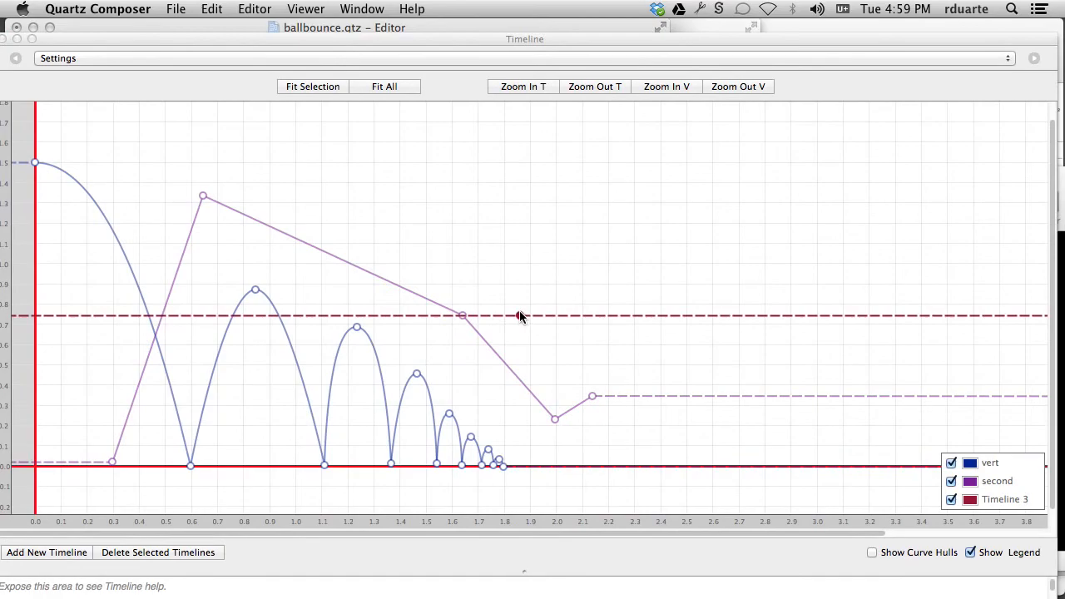
pyautogui.click(519, 315)
pyautogui.moveTo(520, 315); pyautogui.dragTo(35, 197)
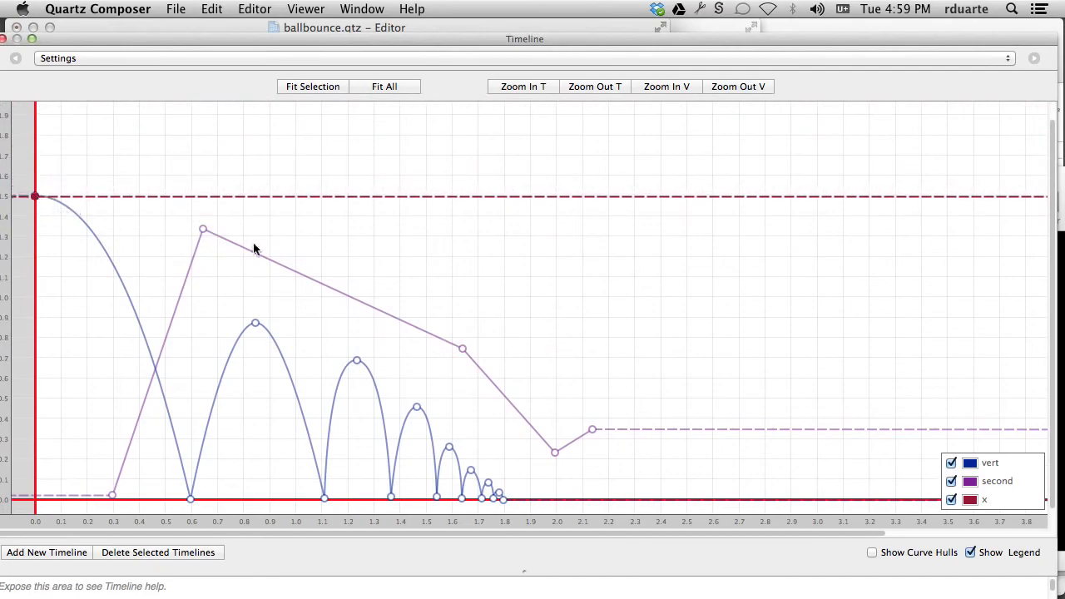
pyautogui.moveTo(558, 197); pyautogui.dragTo(503, 500)
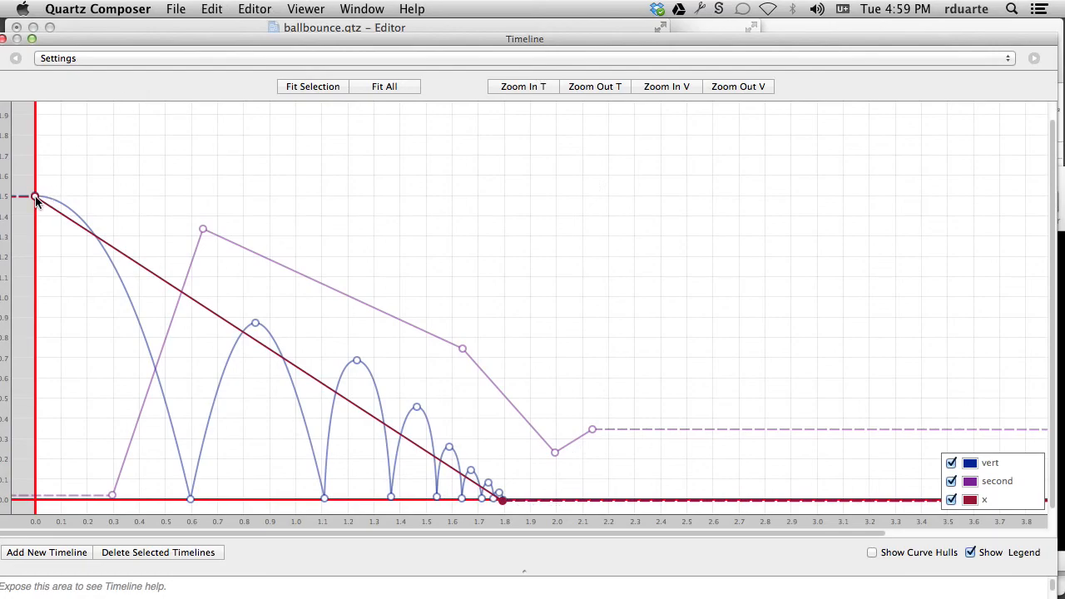
# Hide the second curve, and reshape x to rise from about -1 at its first key to about 2.6 at its last.
pyautogui.scroll(2, 212, 227)
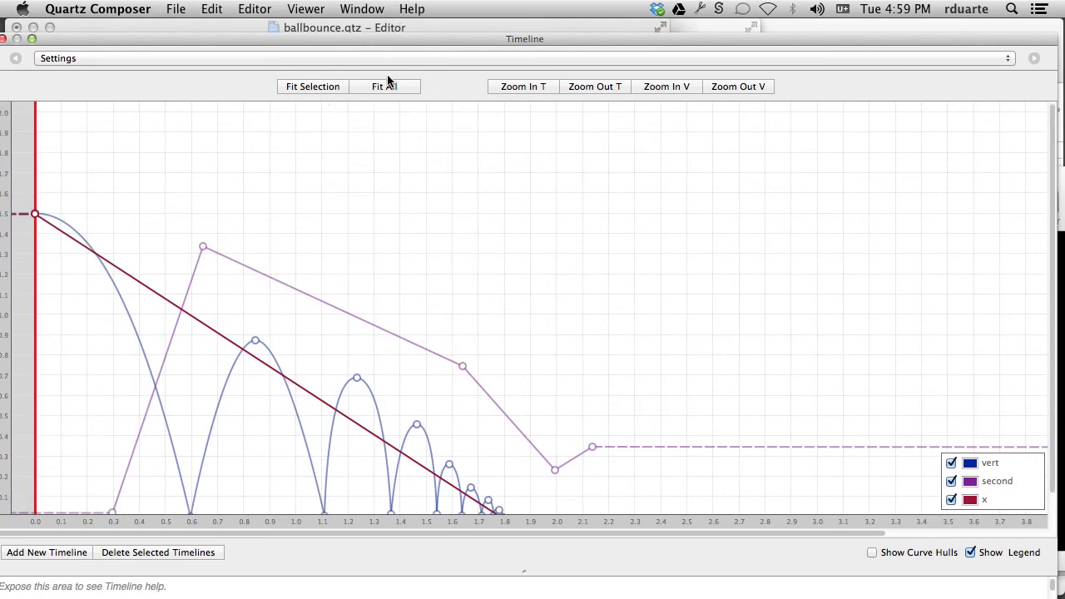
pyautogui.click(391, 87)
pyautogui.click(950, 481)
pyautogui.click(749, 86)
pyautogui.moveTo(35, 278); pyautogui.dragTo(25, 405)
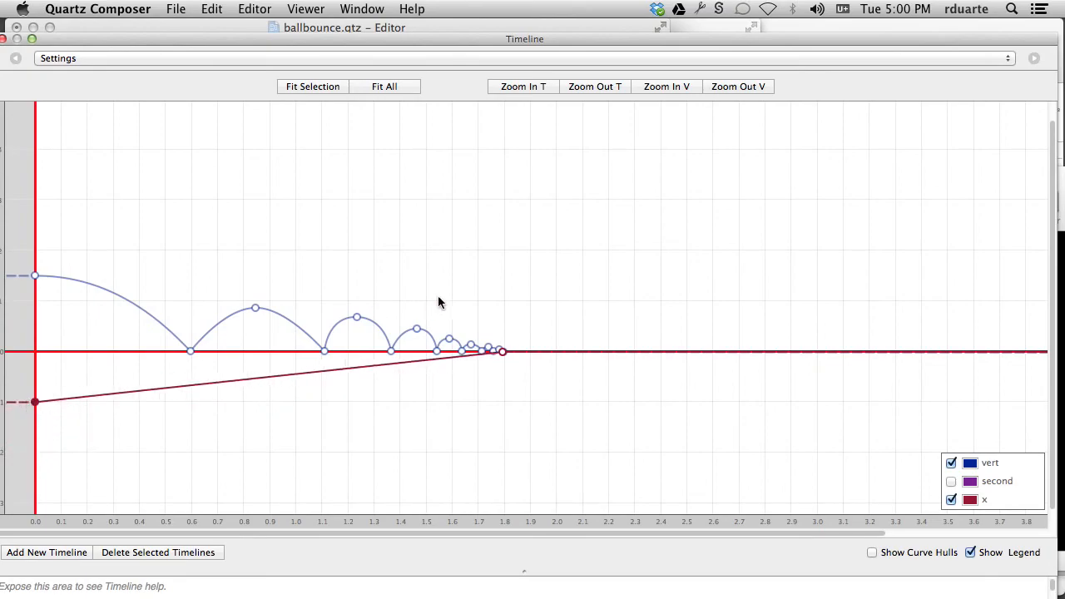
pyautogui.moveTo(502, 351); pyautogui.dragTo(505, 222)
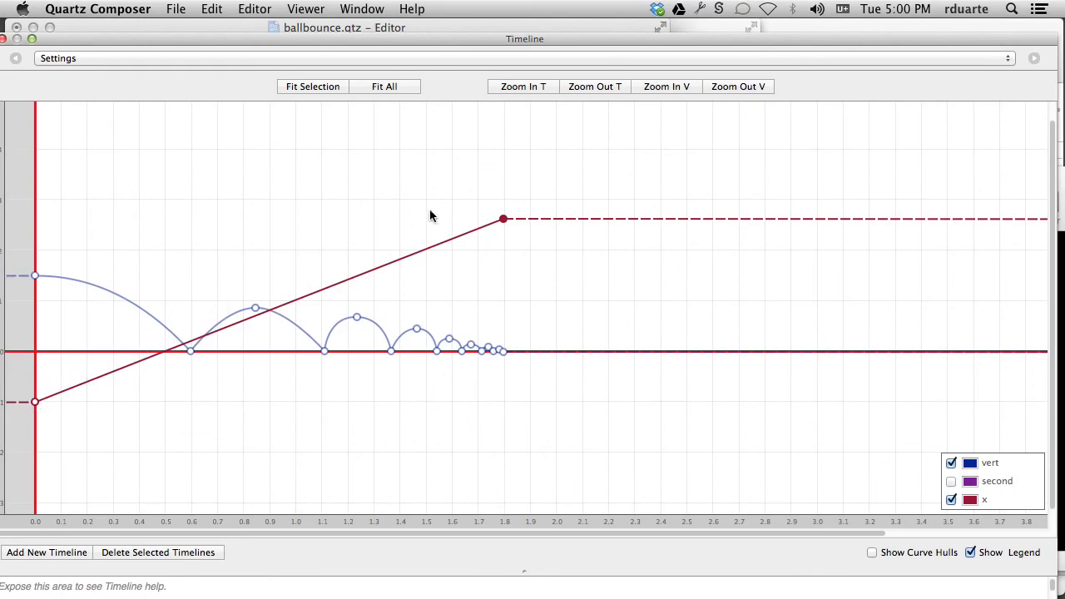
# Set the x curve's last key value to 1.8 and its first key value to -1.8.
pyautogui.doubleClick(503, 218)
pyautogui.press('Tab')
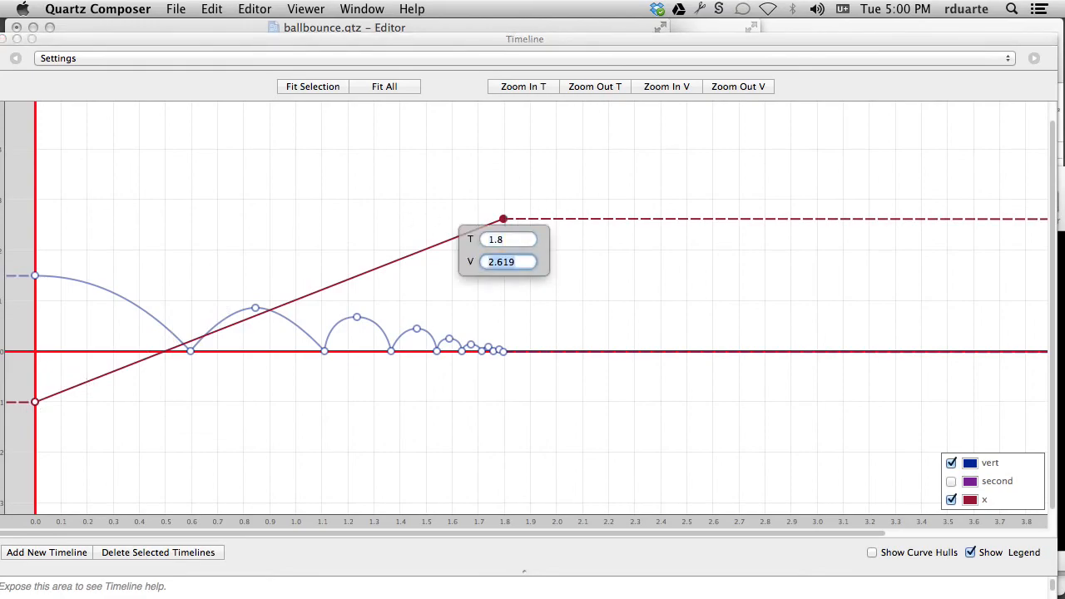
pyautogui.write('1.8')
pyautogui.press('Return')
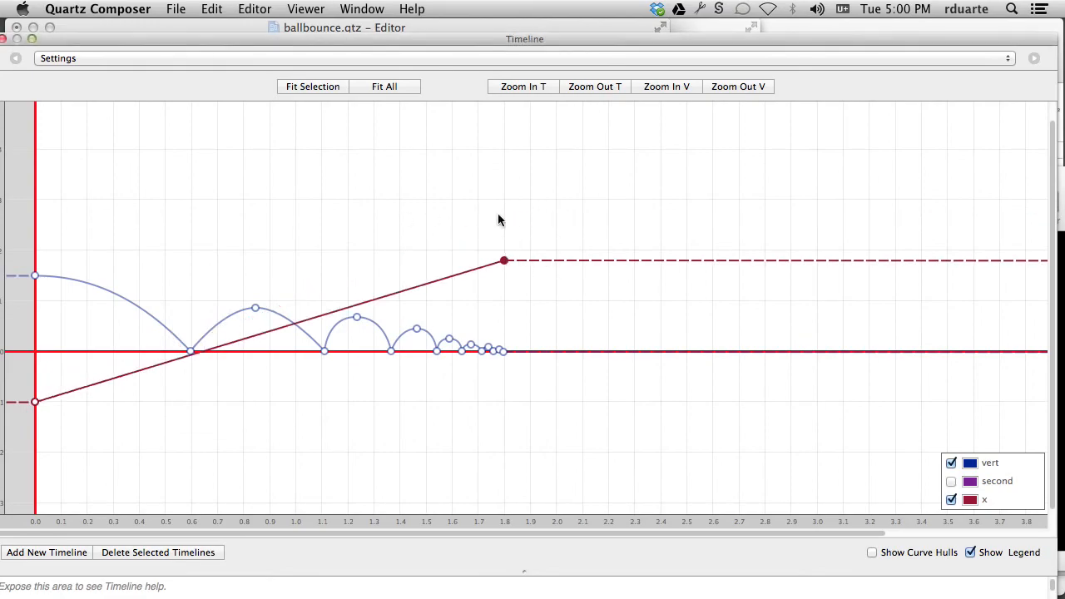
pyautogui.doubleClick(34, 402)
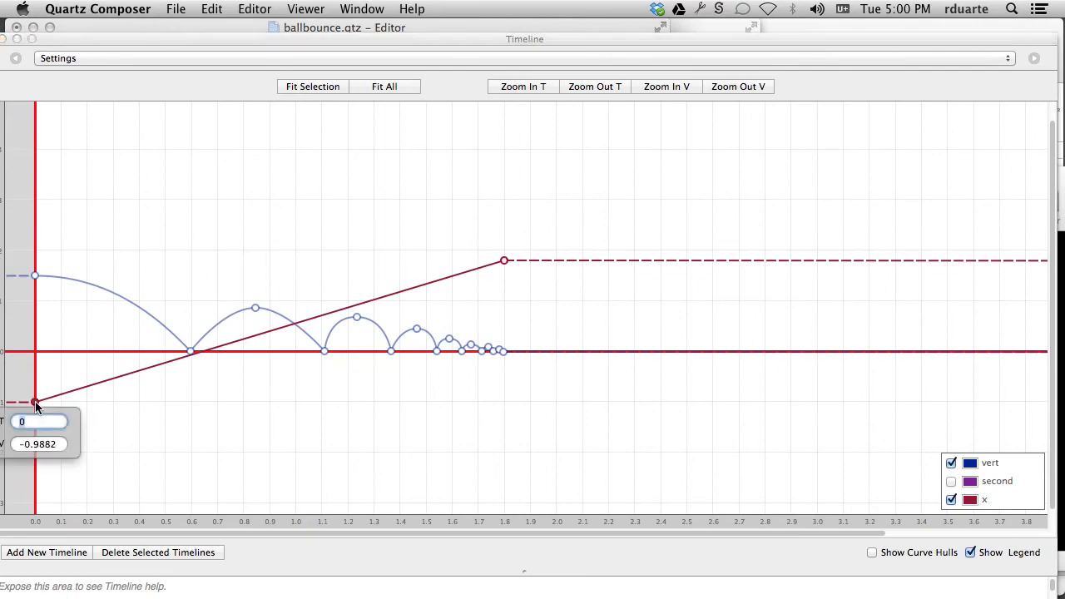
pyautogui.press('Tab')
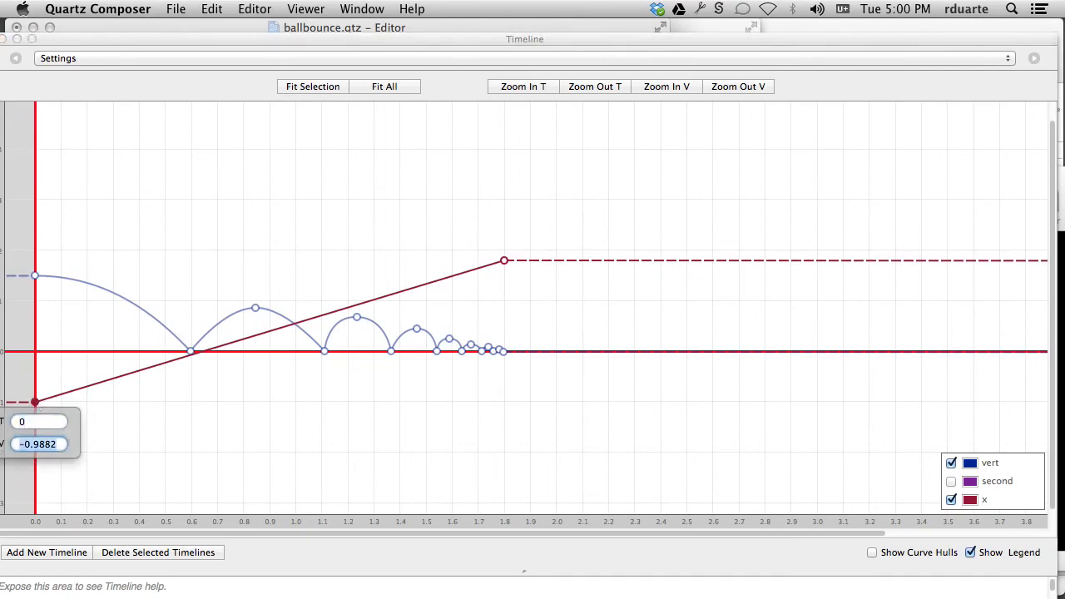
pyautogui.write('-1.8')
pyautogui.press('Return')
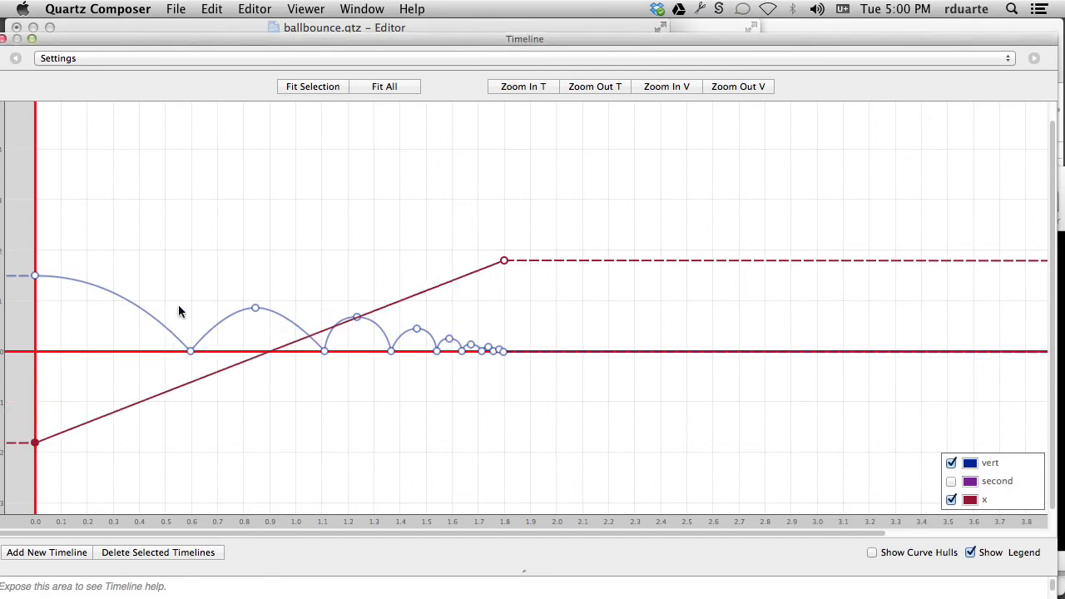
# Close the Timeline settings, and connect Timeline's x output to the Circle's X Position.
pyautogui.click(3, 39)
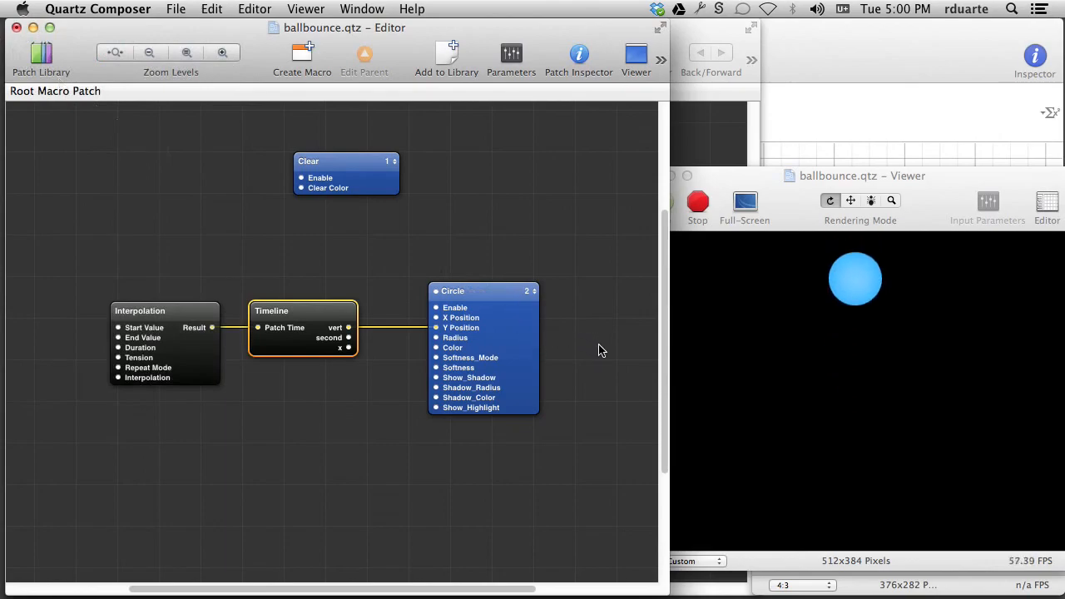
pyautogui.moveTo(348, 348); pyautogui.dragTo(435, 321)
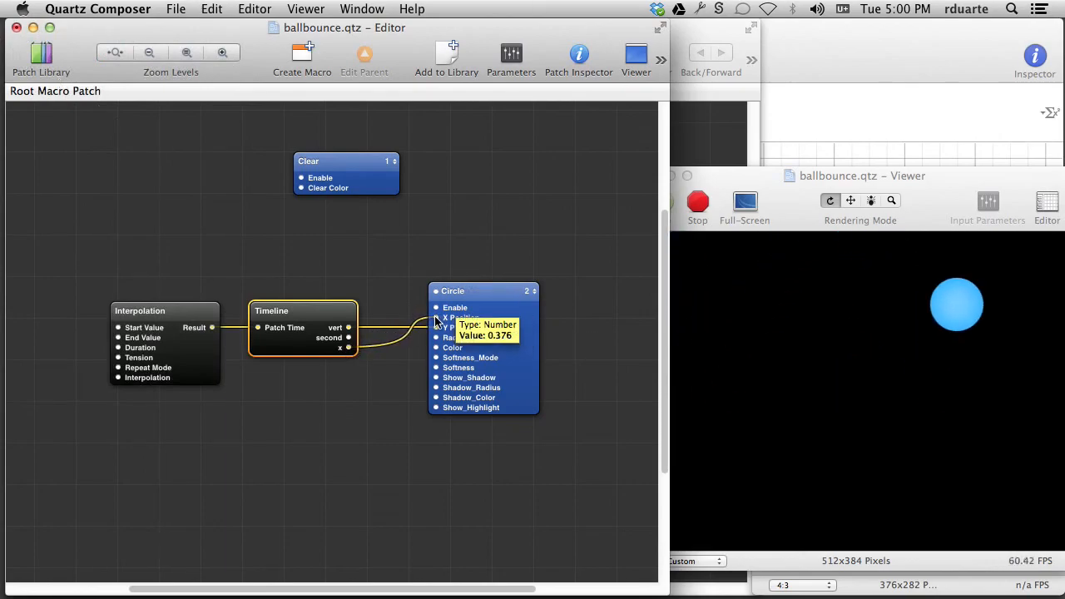
# Flatten the Timeline's x curve by lowering its last key to about 0.9 and raising its first key to about -1.
pyautogui.moveTo(780, 178); pyautogui.dragTo(587, 116)
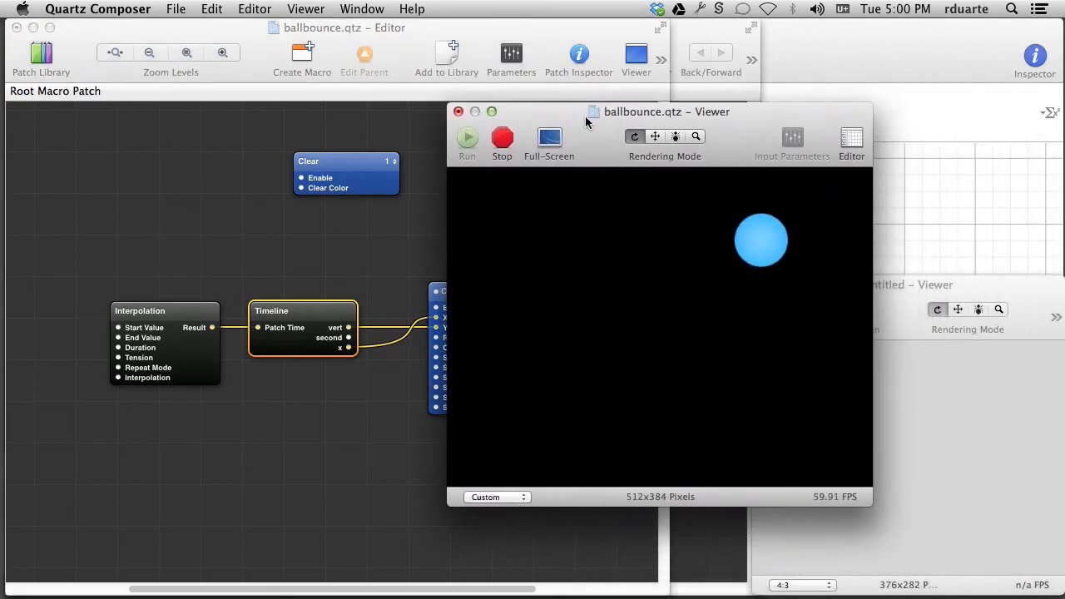
pyautogui.click(320, 350)
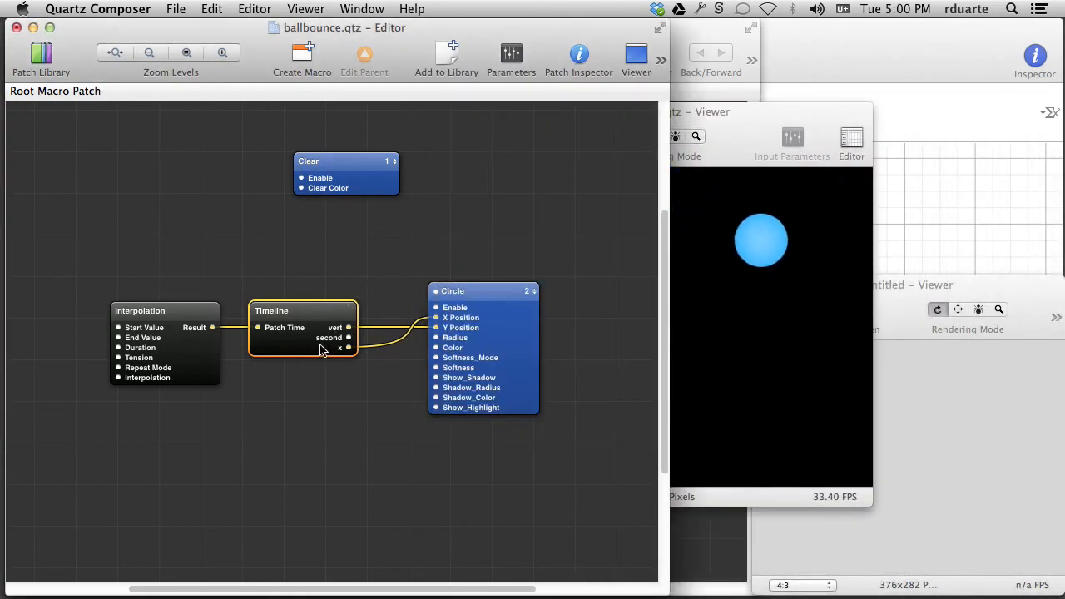
pyautogui.press('super+i')
pyautogui.press('super+3')
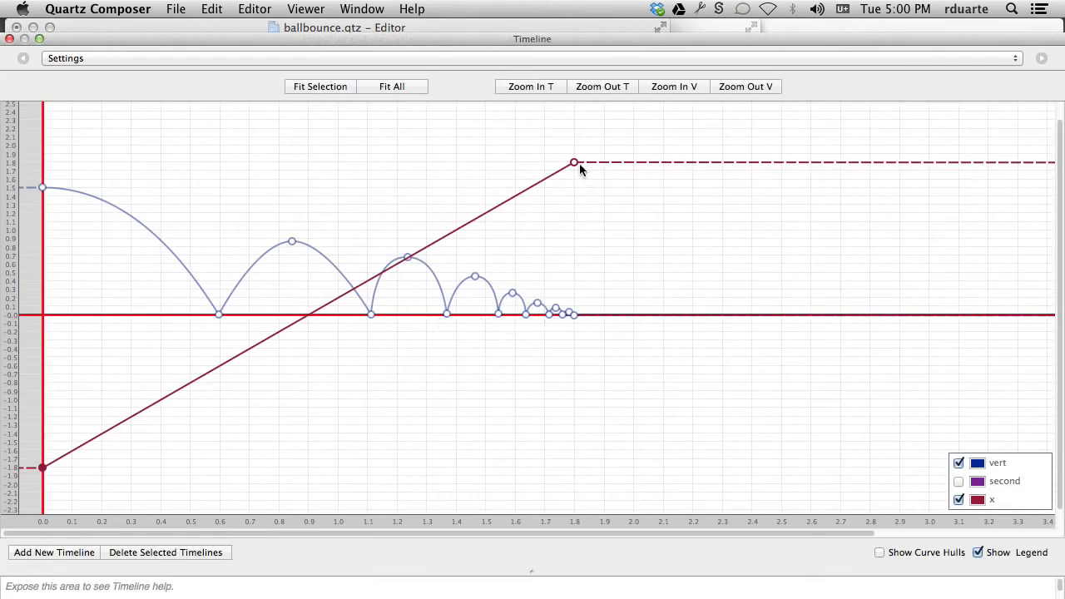
pyautogui.moveTo(576, 164); pyautogui.dragTo(574, 243)
pyautogui.moveTo(46, 471); pyautogui.dragTo(46, 408)
# Close the Timeline settings, and bring the ballbounce.qtz Viewer in front of the Editor to watch the bounce.
pyautogui.click(8, 39)
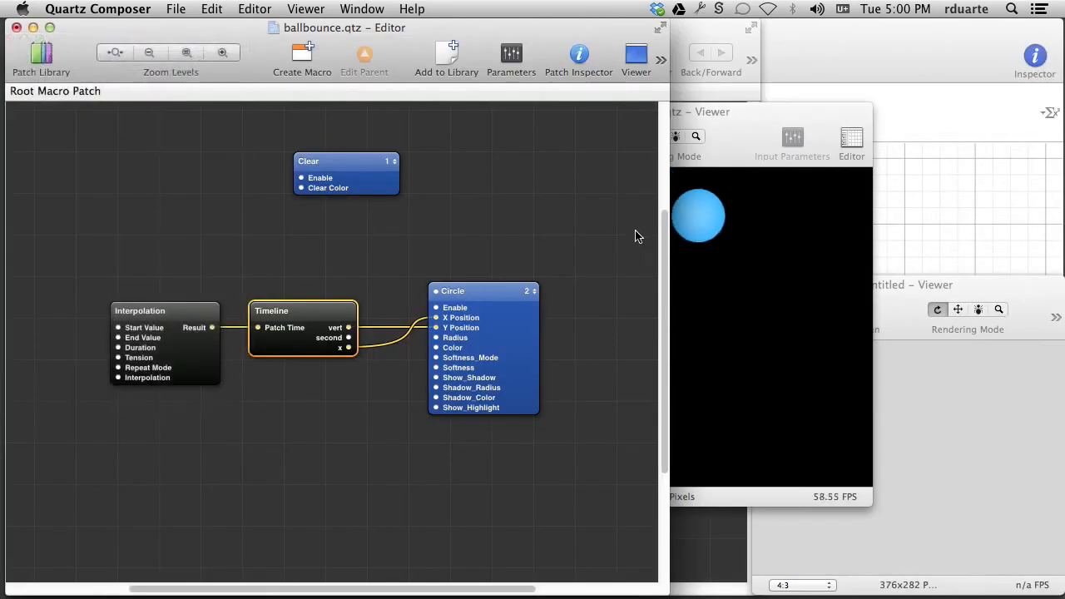
pyautogui.click(817, 292)
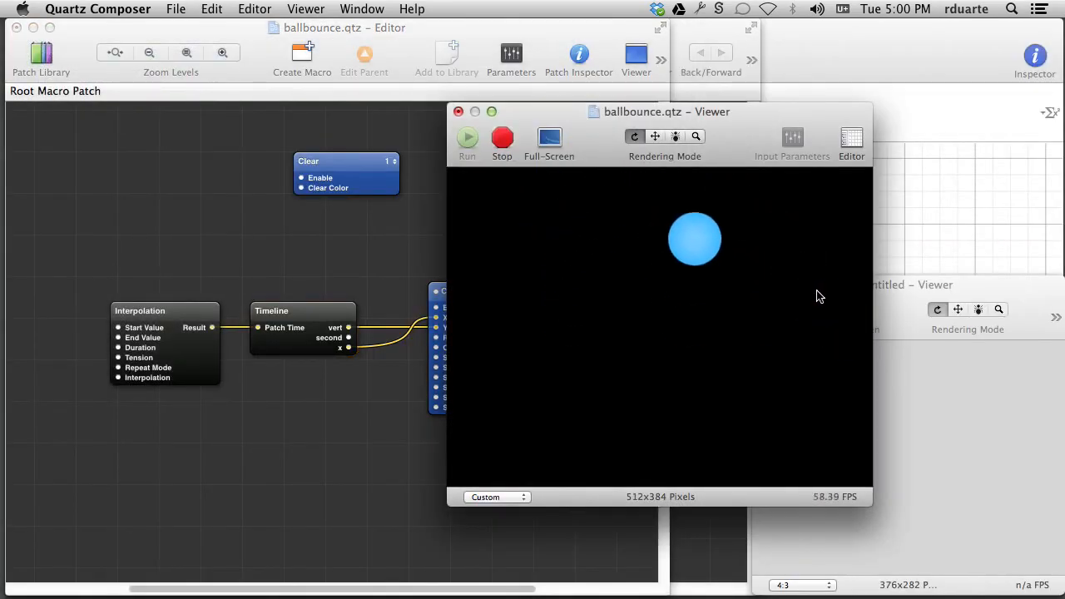
pyautogui.moveTo(636, 112); pyautogui.dragTo(540, 128)
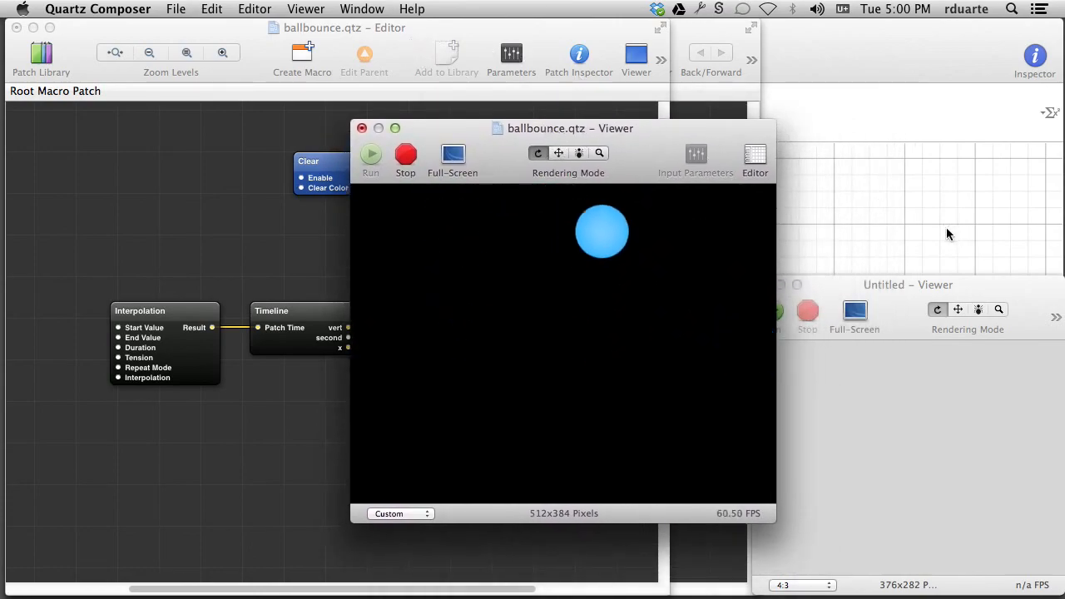